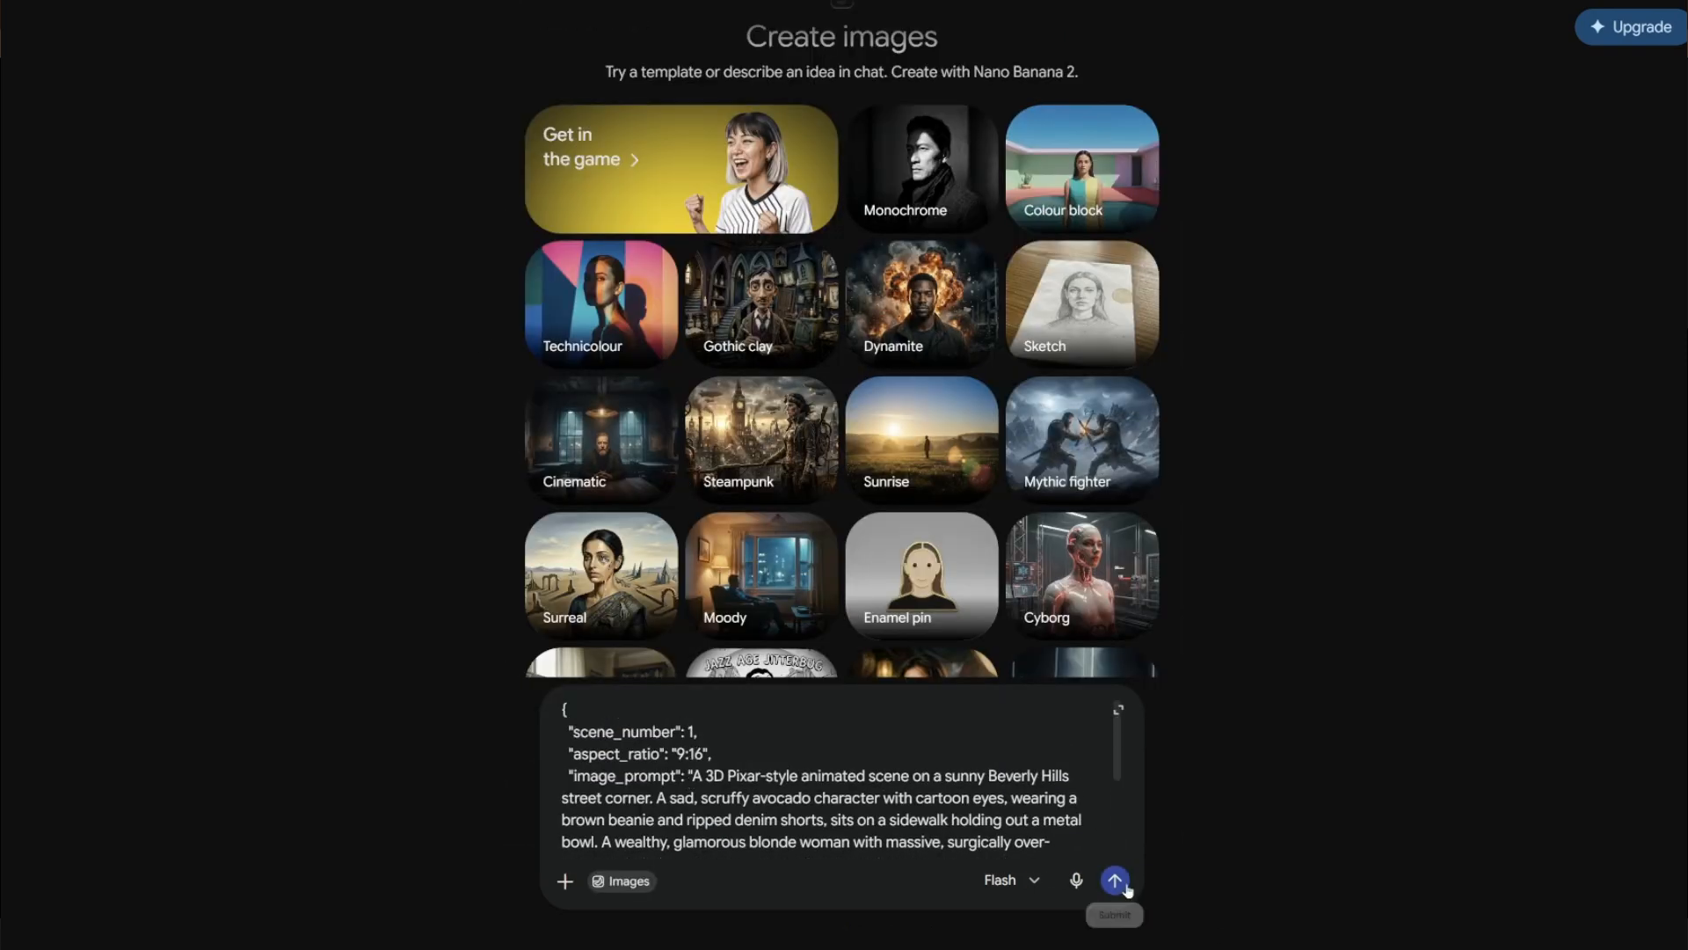
Submit the scene 1 image prompt, copy the generated avocado image, and submit the scene 2 prompt with that image attached.
key(Return)
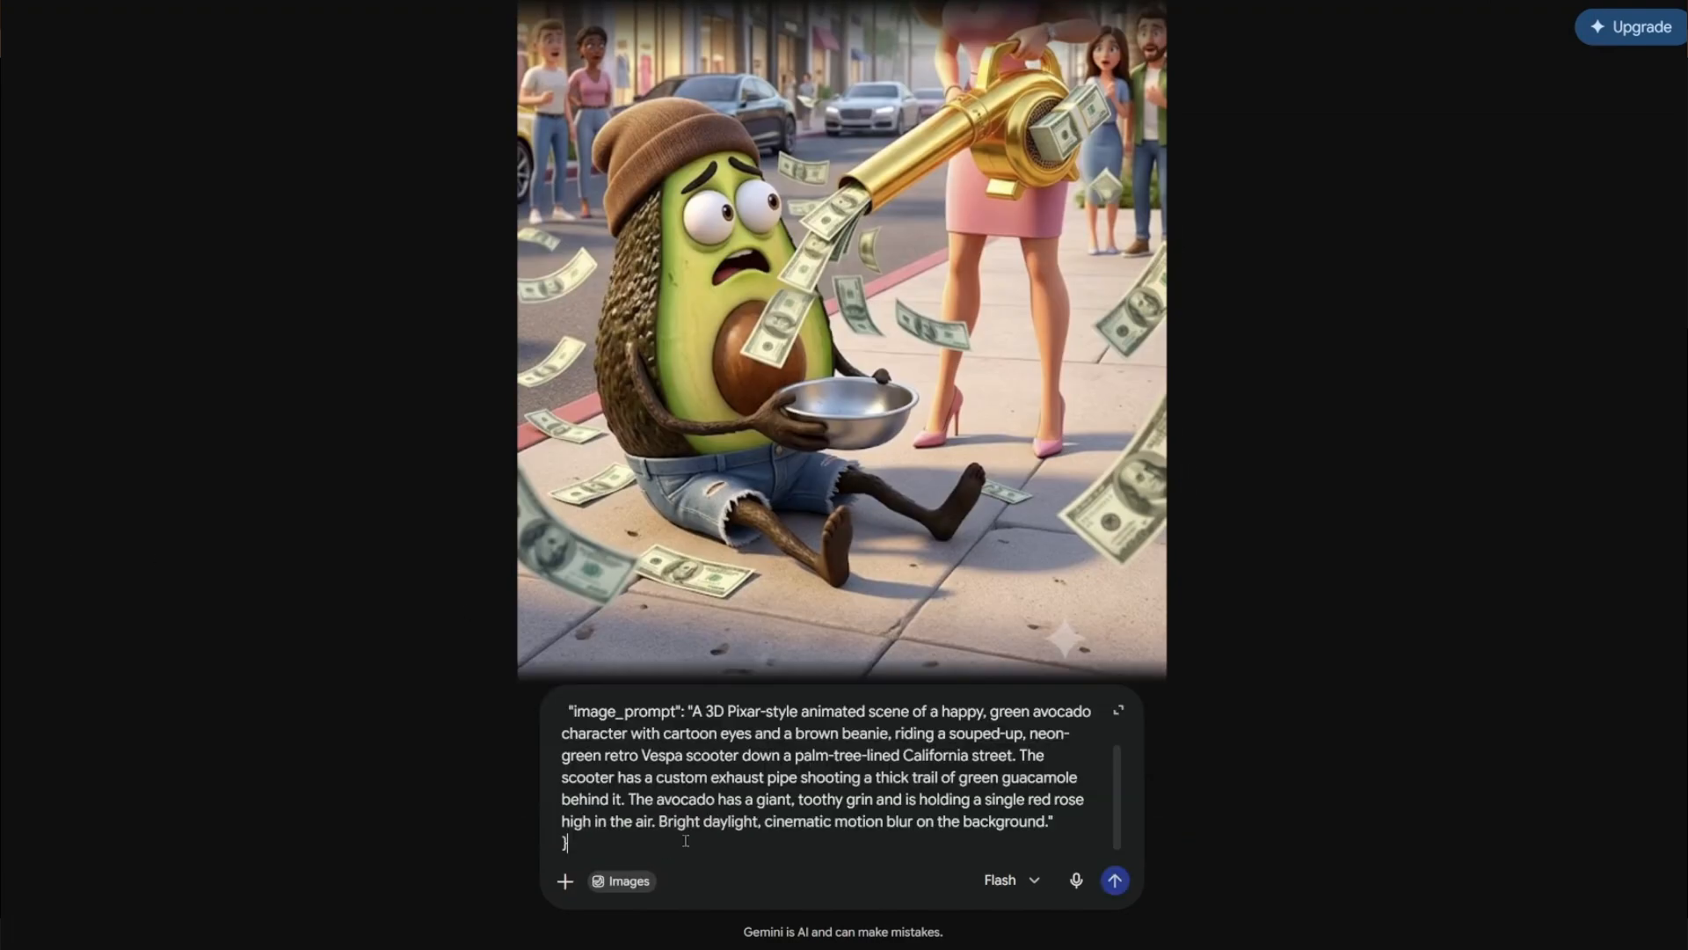
scroll(810, 498, up, 3)
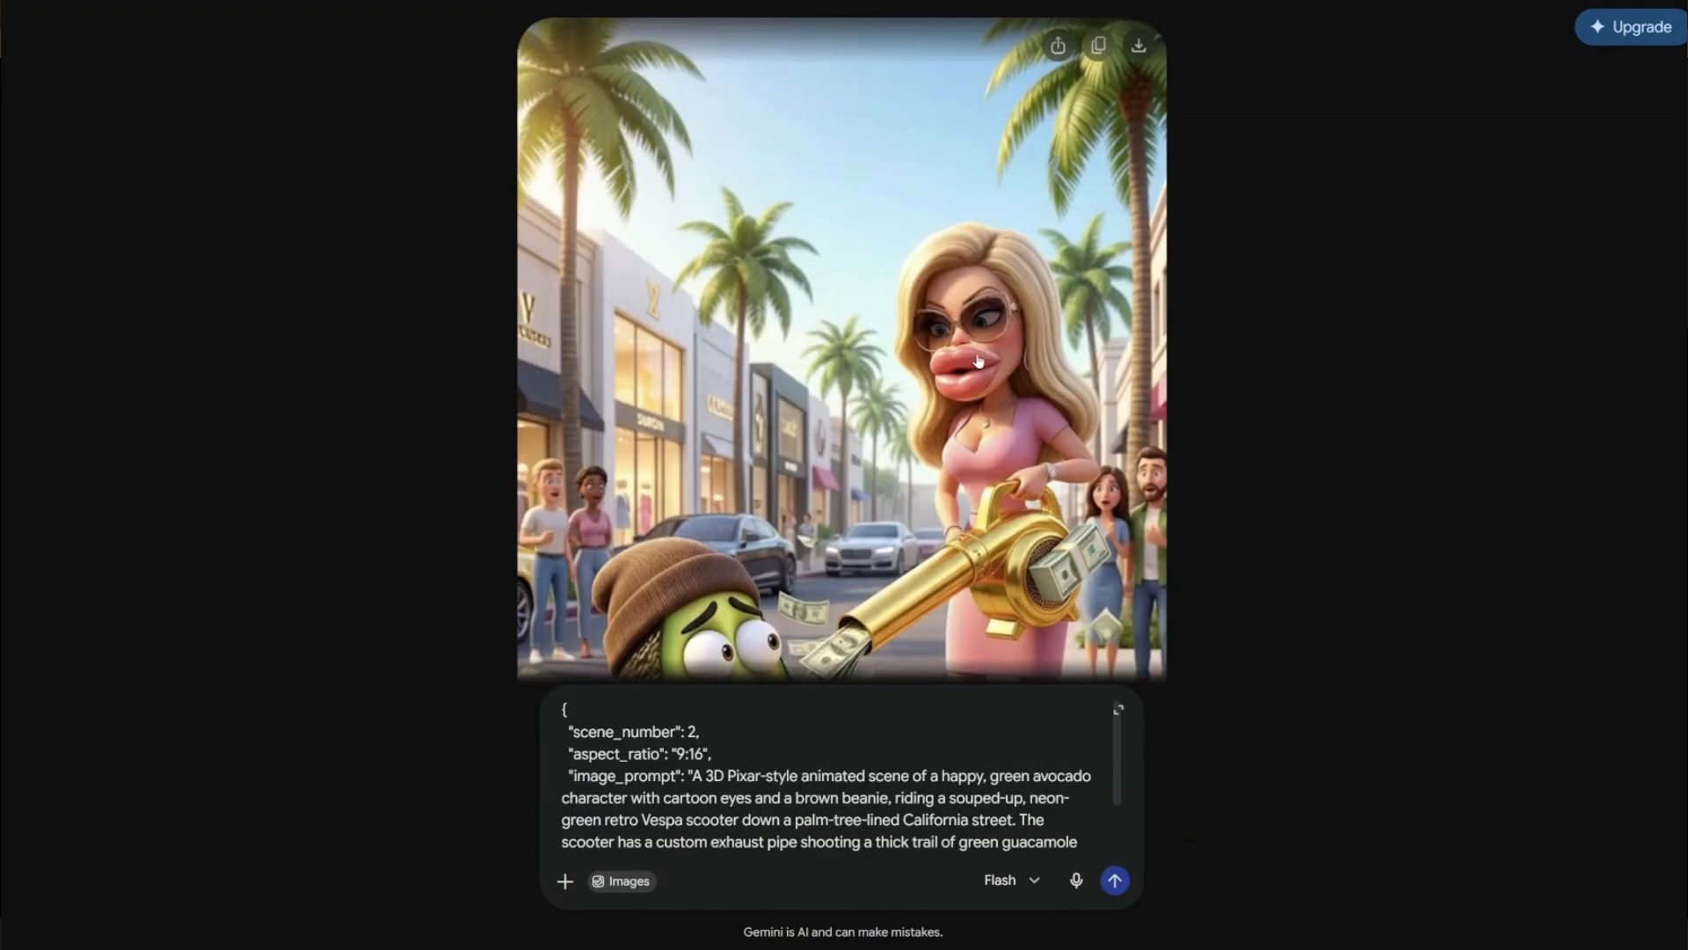
click(1099, 46)
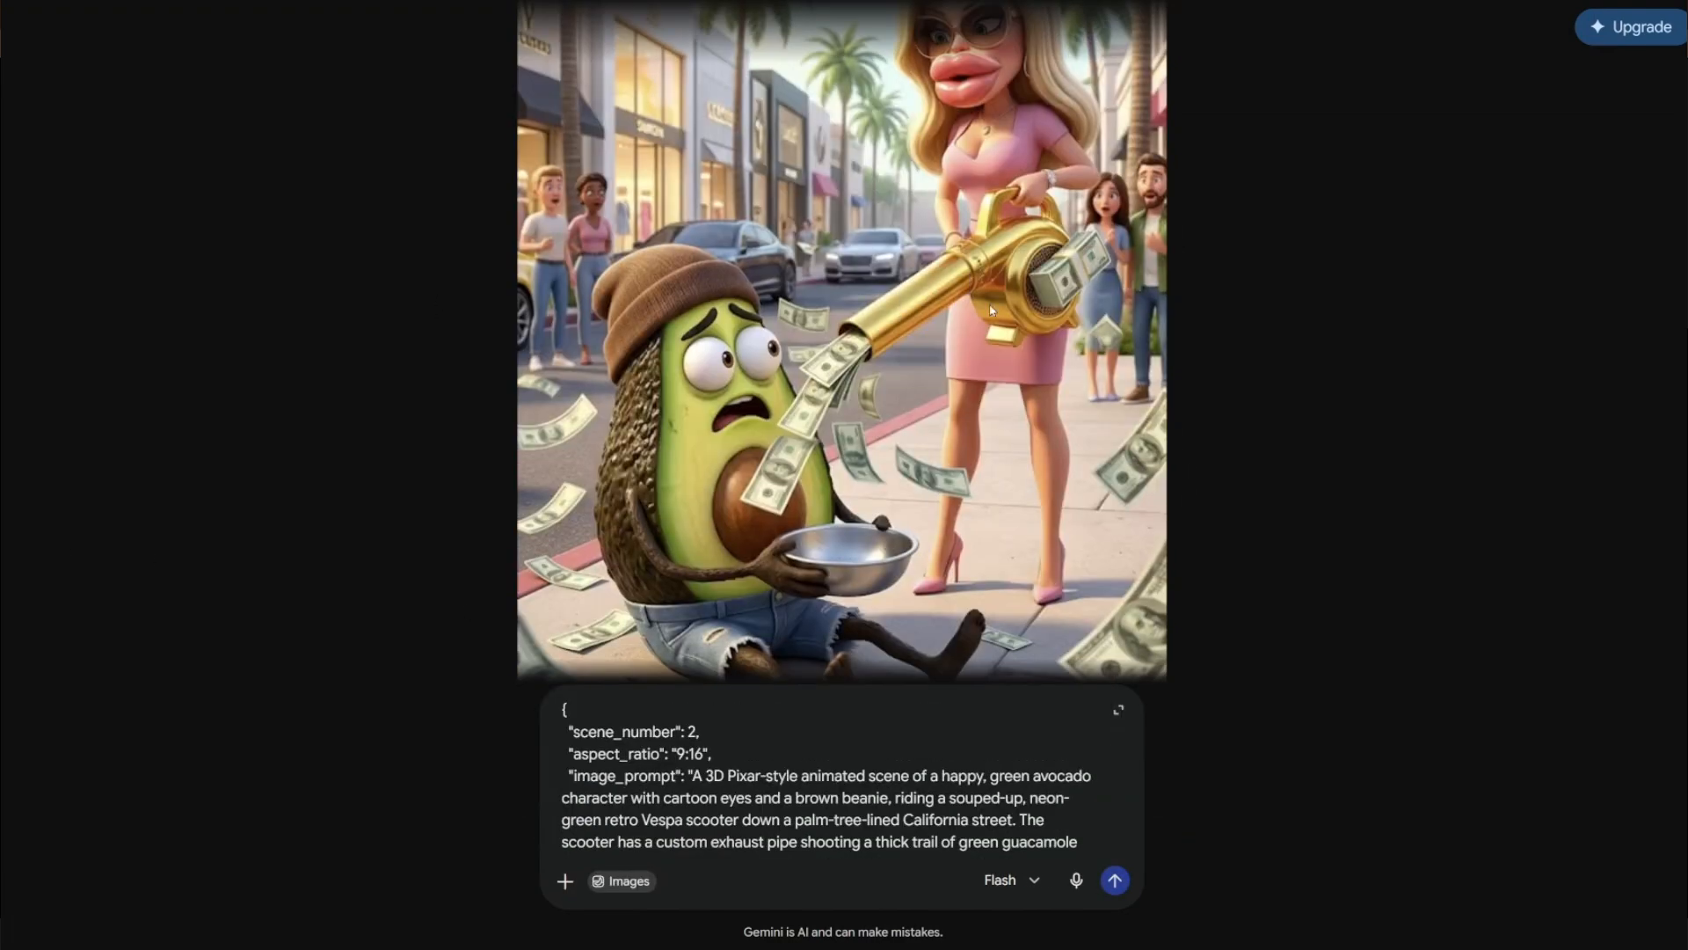
click(742, 820)
key(ctrl+v)
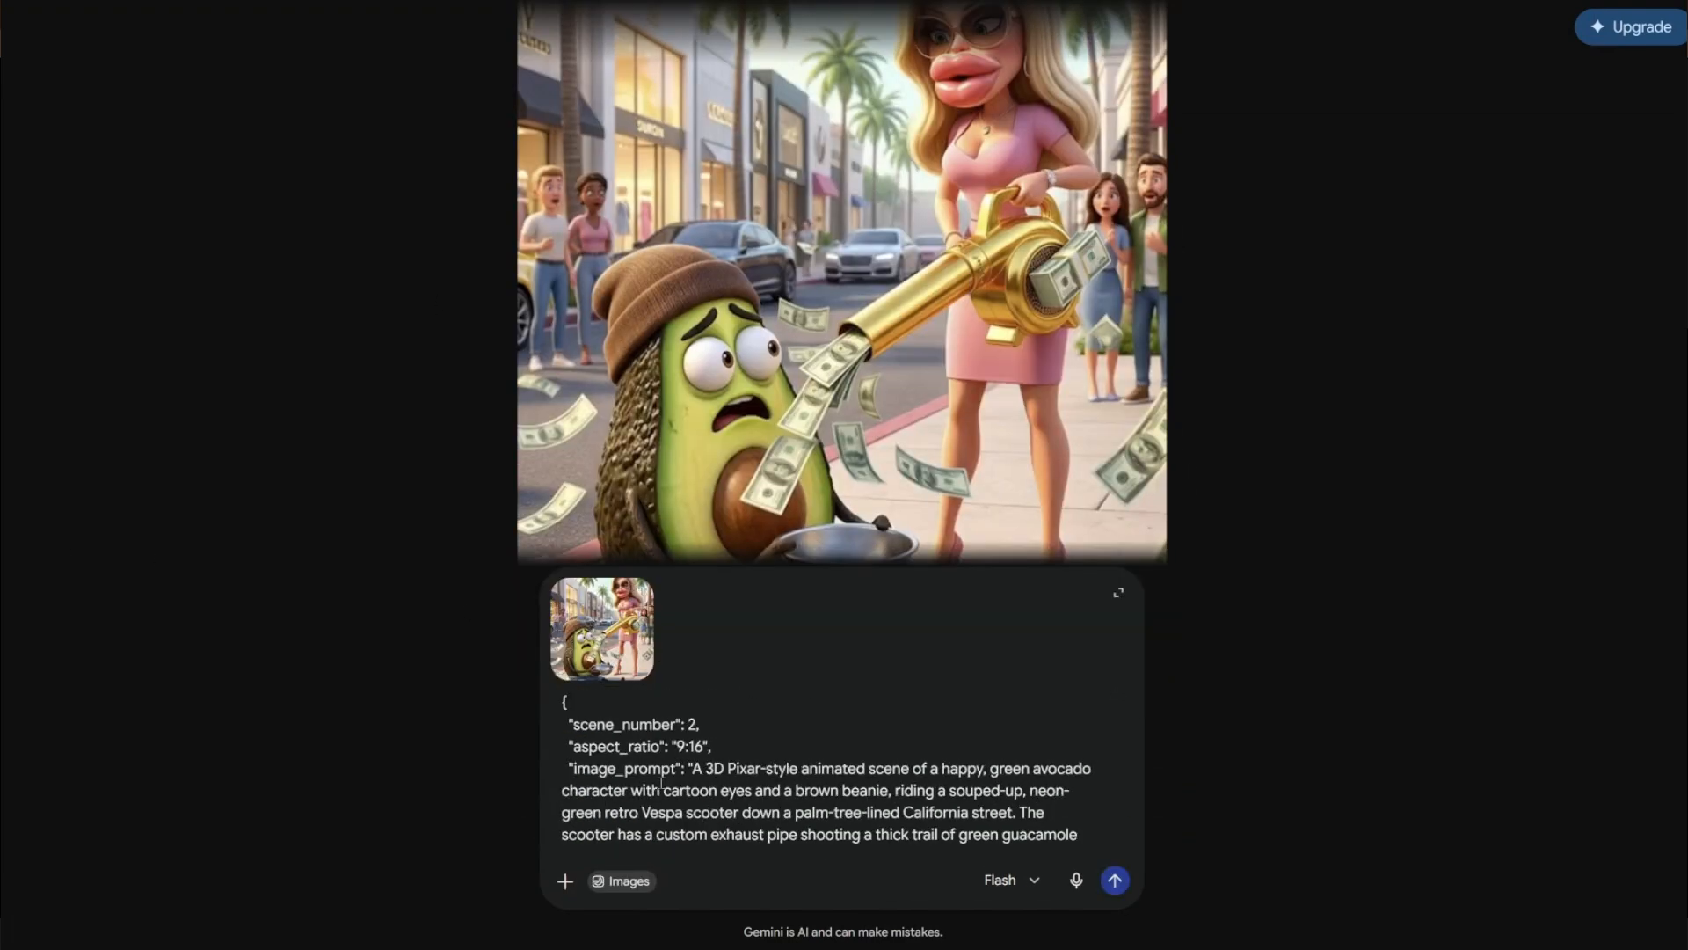
key(Return)
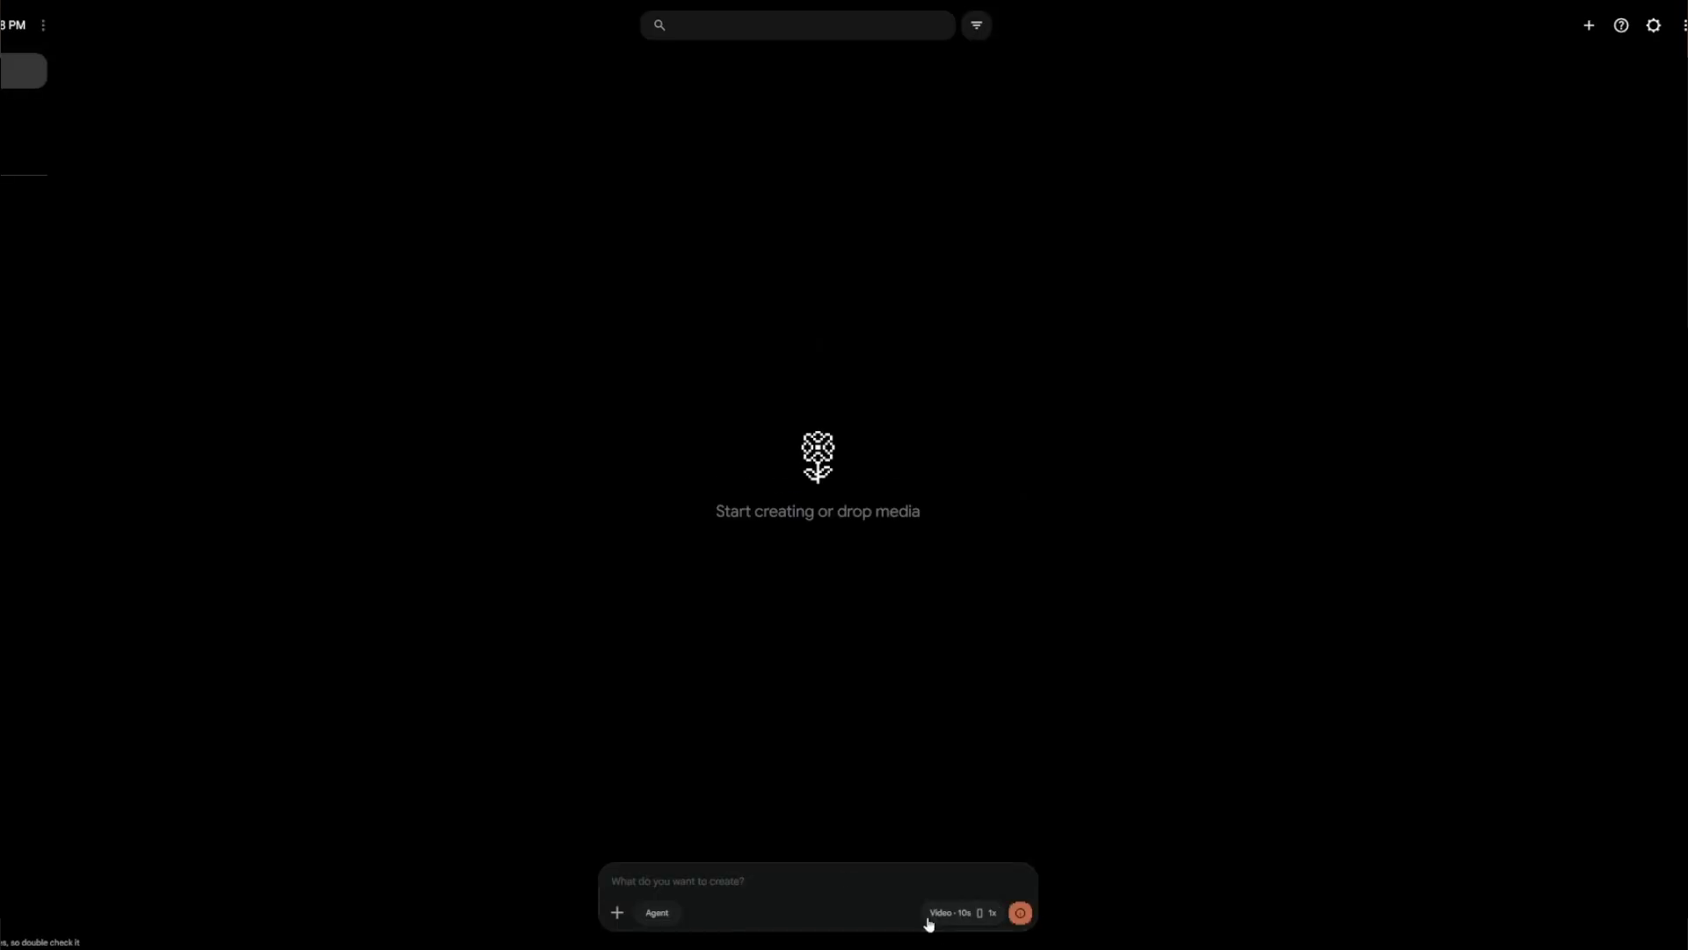
Switch to the Flow video project and add the Avocado_blasted_with_cash file from the Downloads folder.
click(929, 923)
click(710, 887)
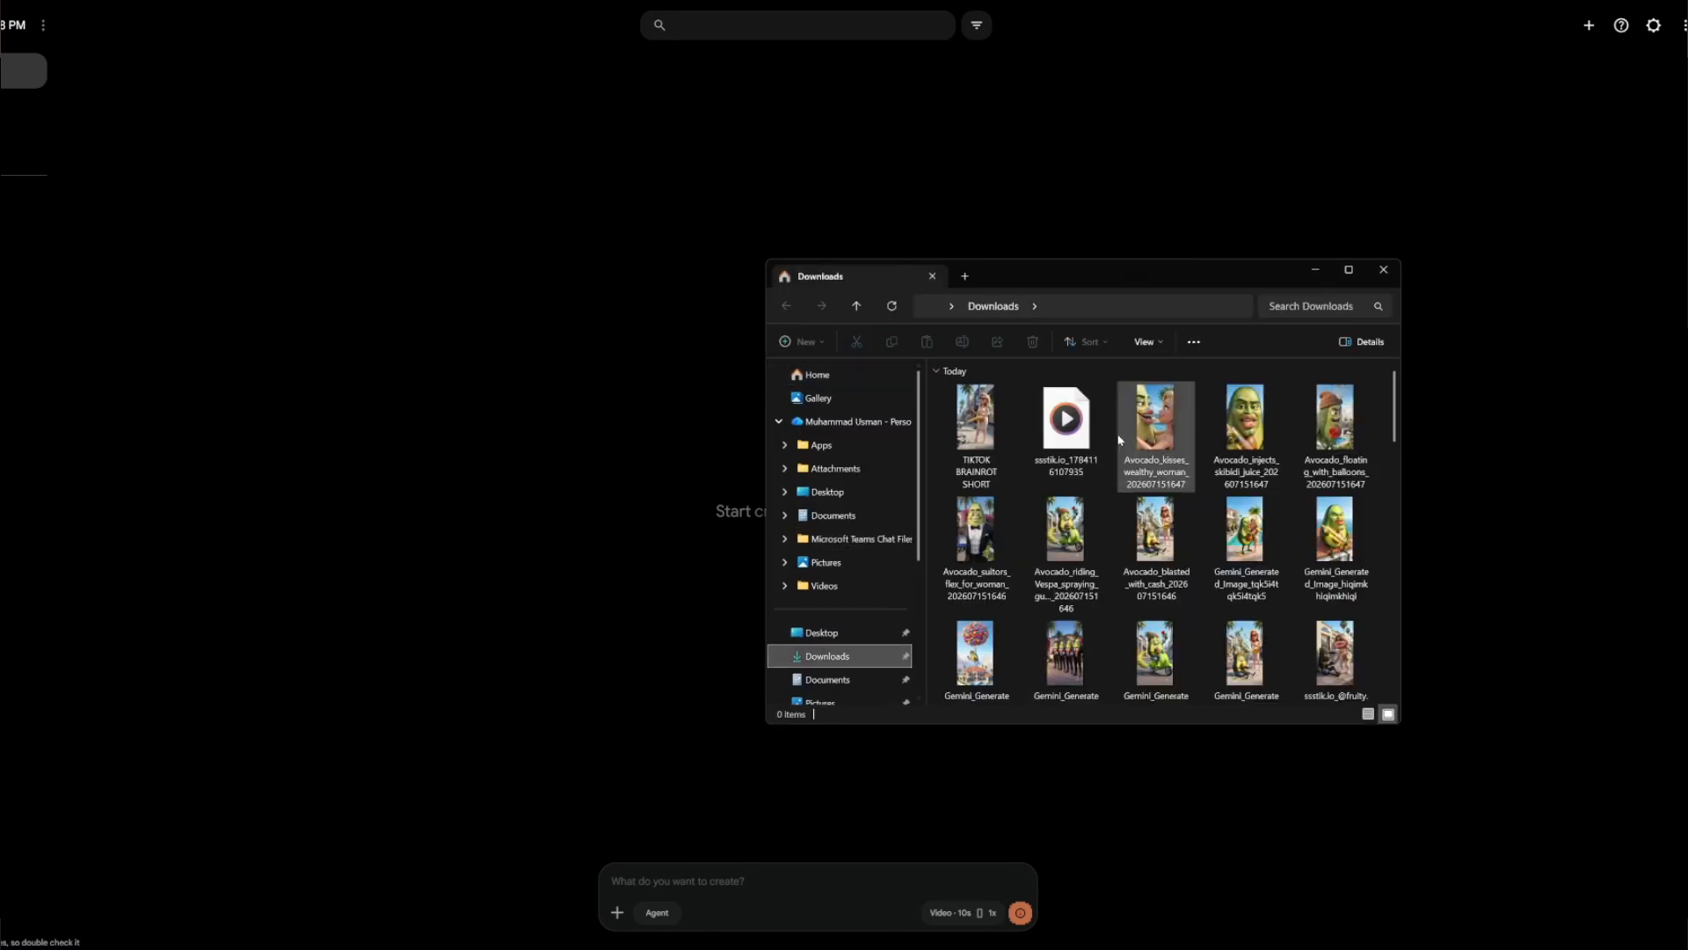
drag(1131, 527, 558, 472)
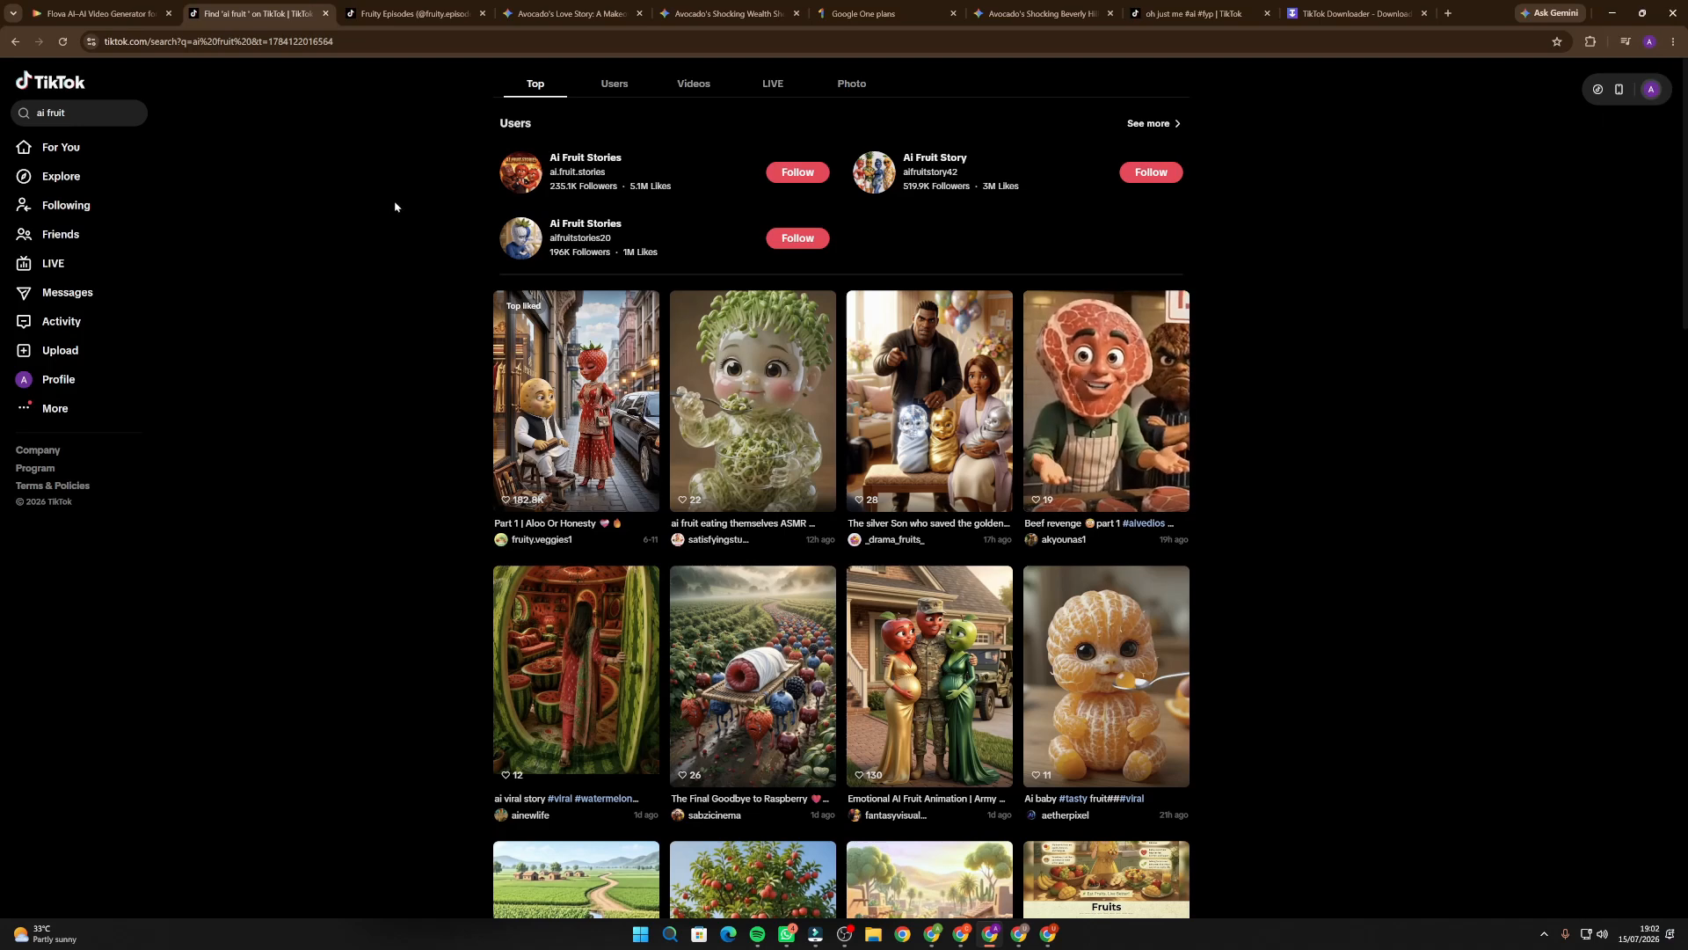
Switch to the Fruity Episodes profile on TikTok, play its first popular video with the sound muted, and pause it.
click(414, 13)
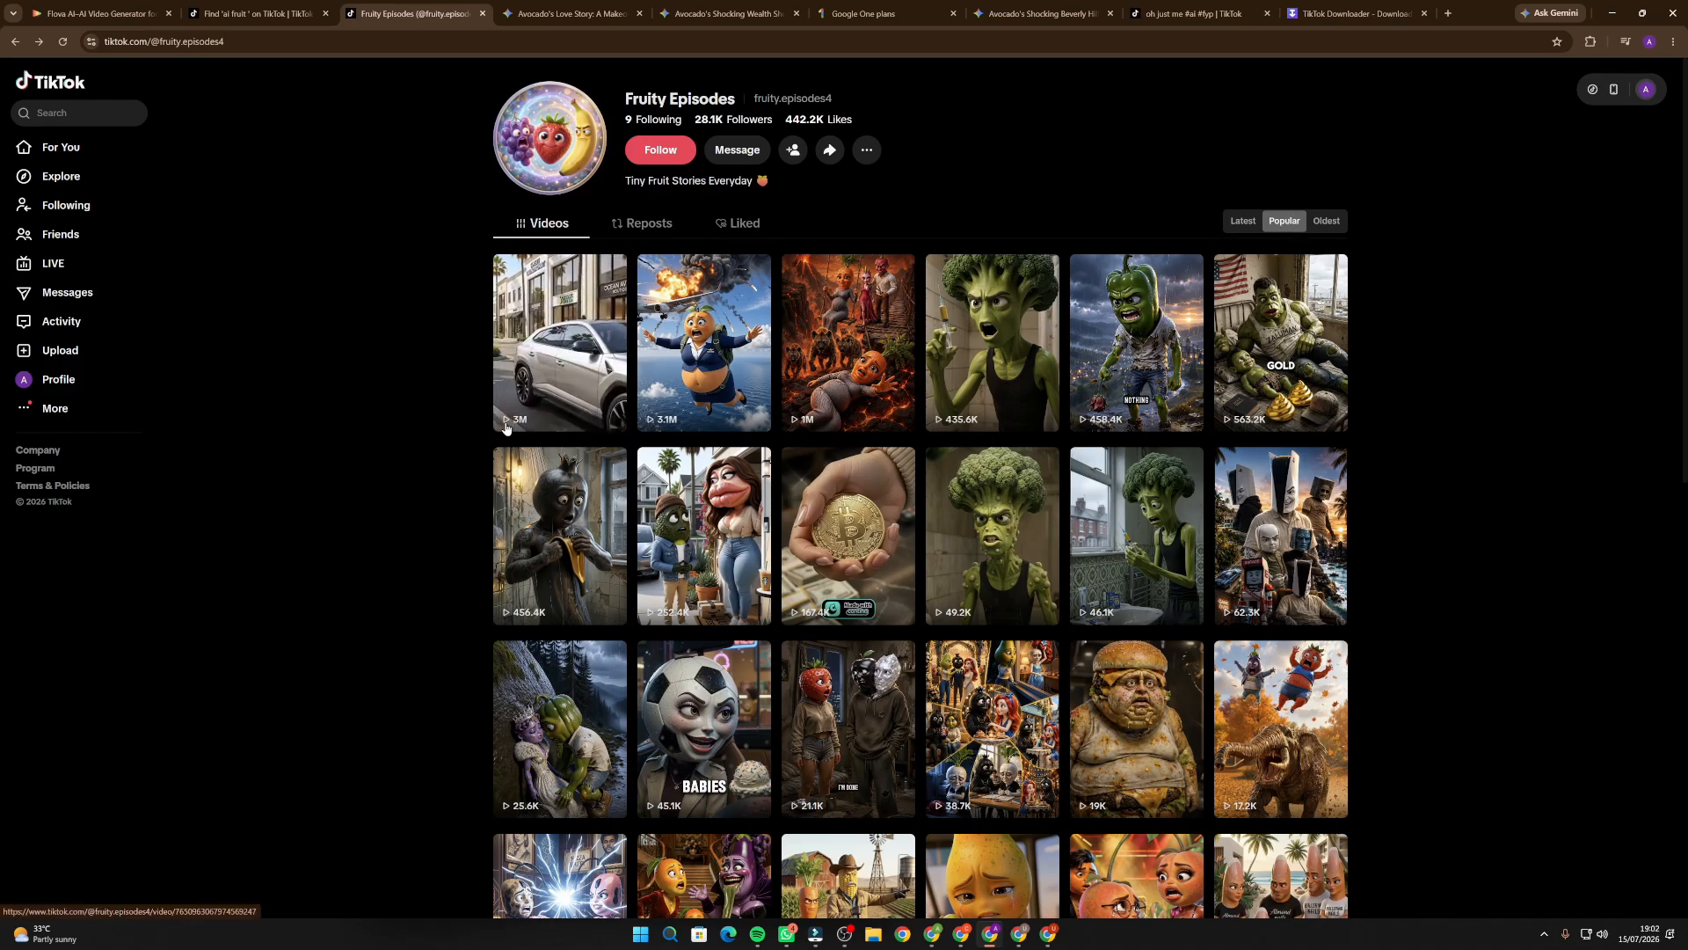
click(547, 345)
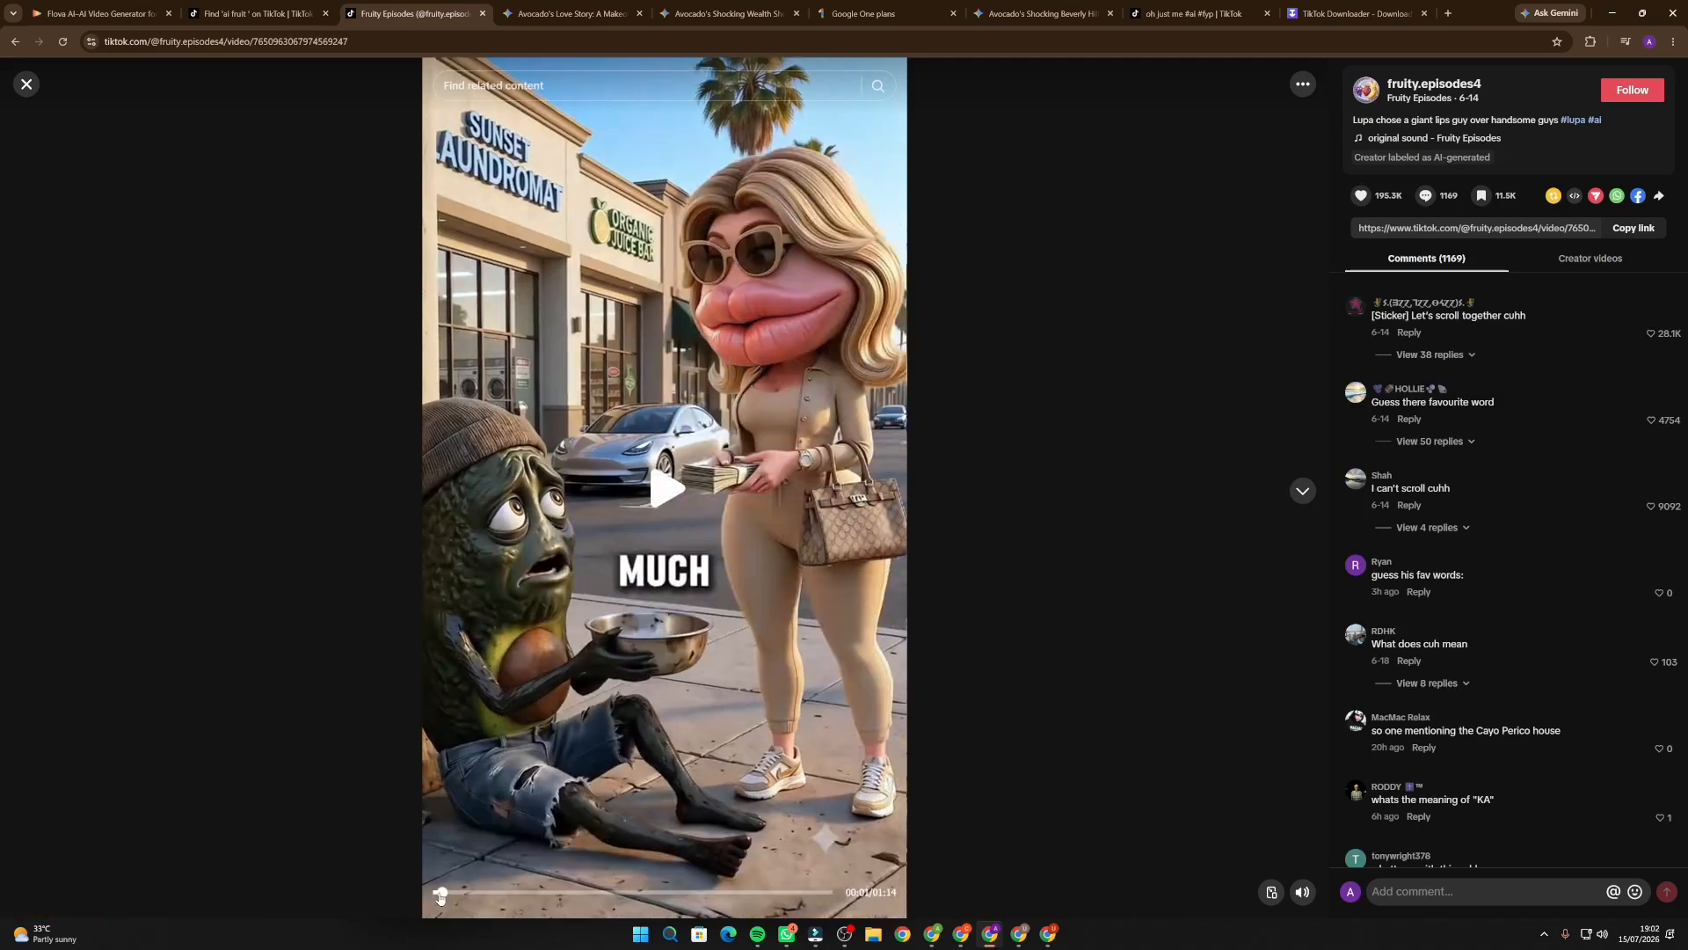
mouse_move(1302, 893)
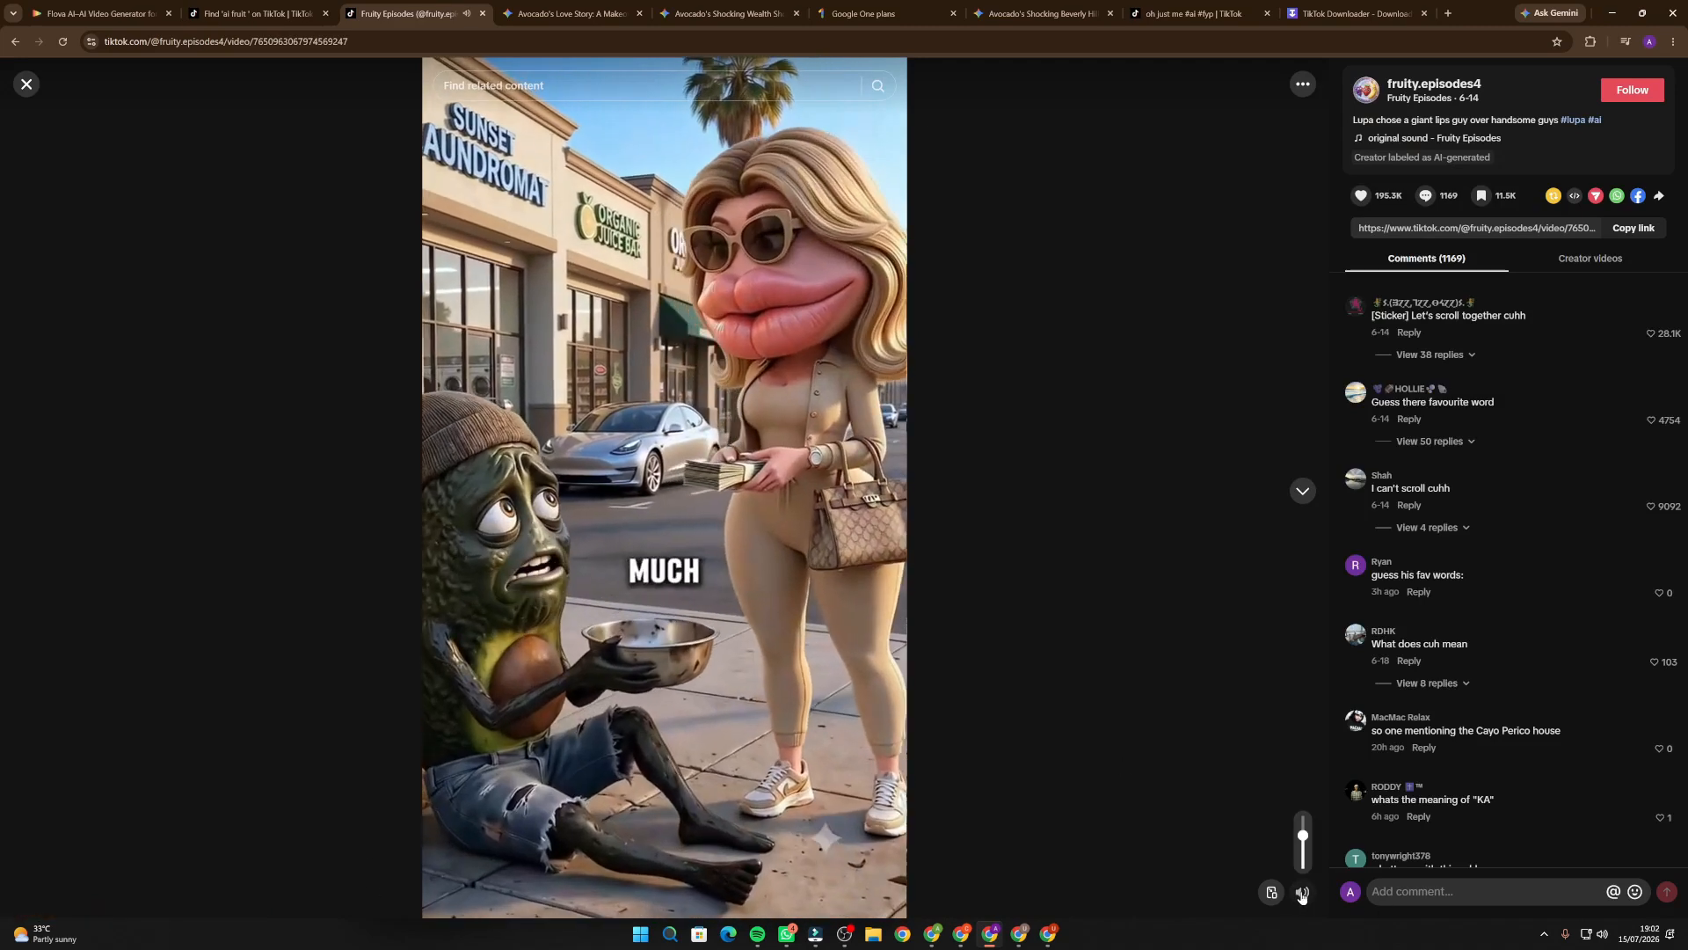
click(1302, 893)
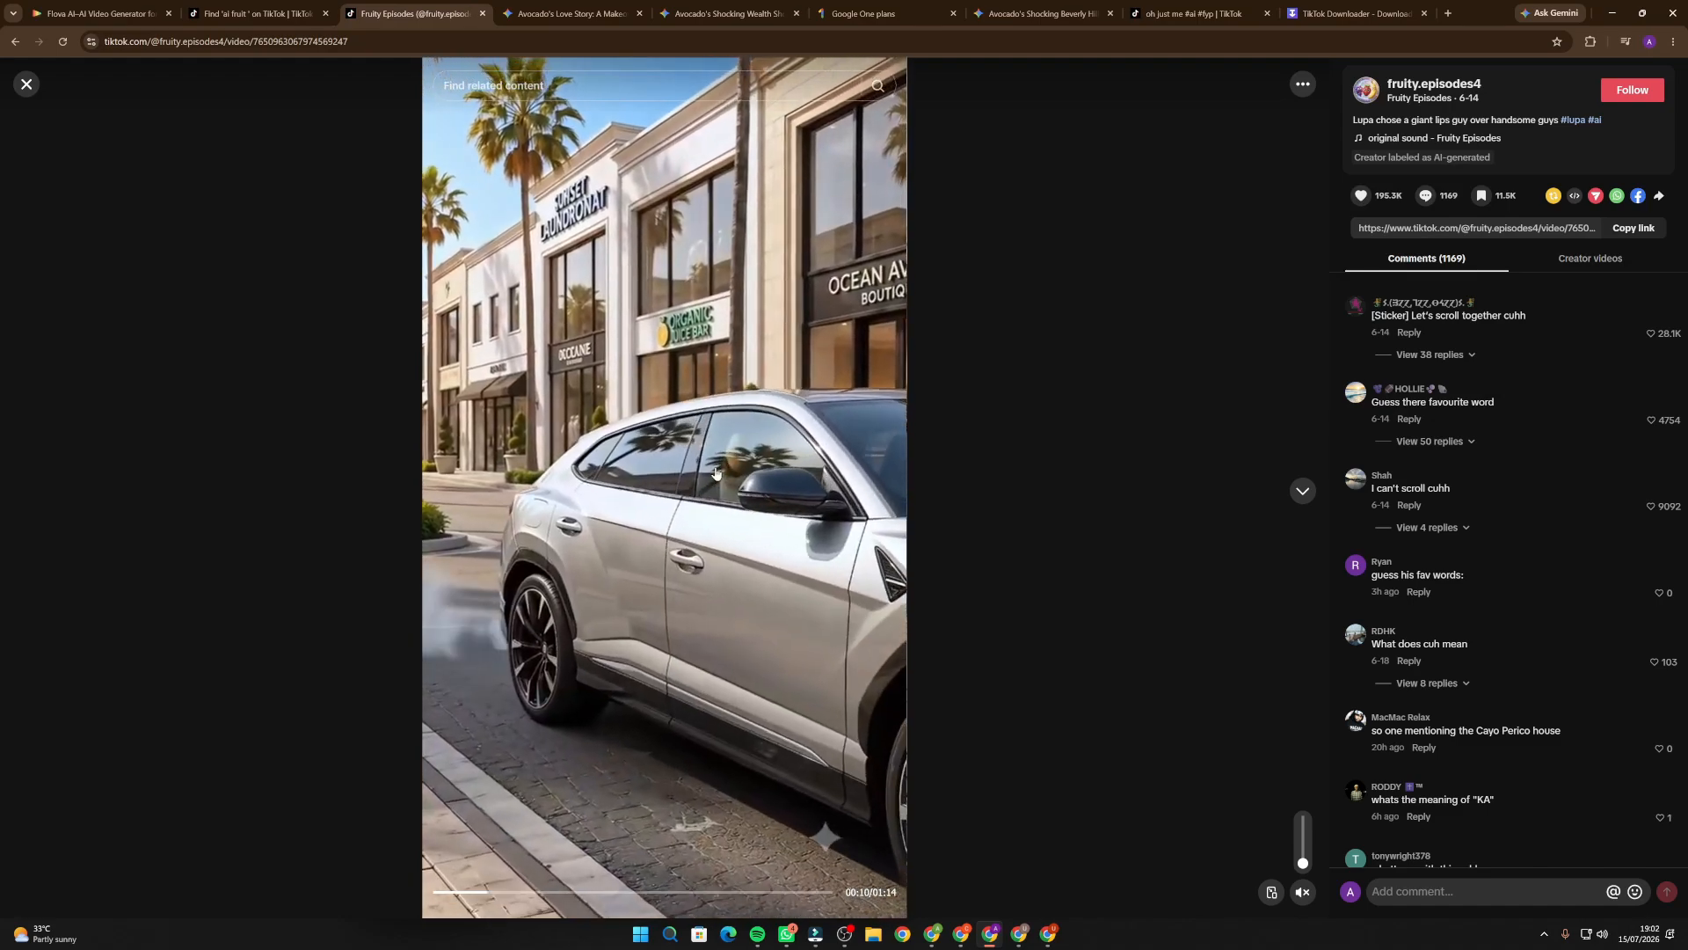
click(651, 505)
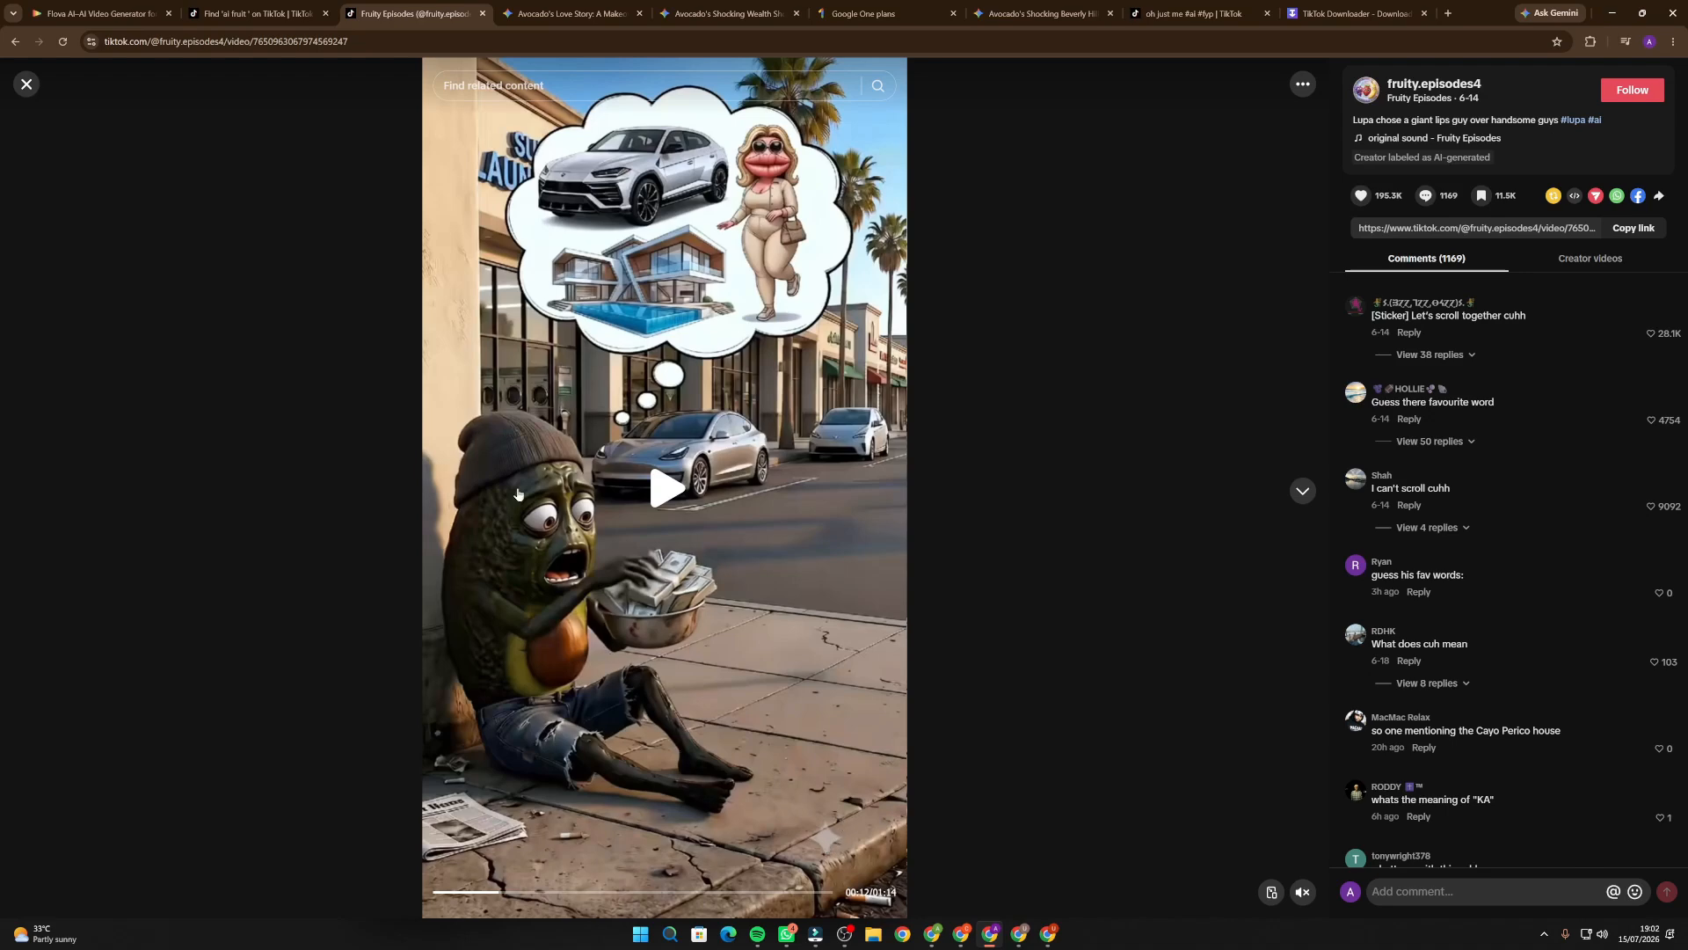
Switch to the Avocado's Love Story chat in Gemini and review the video analysis prompt and the listed characters.
click(581, 11)
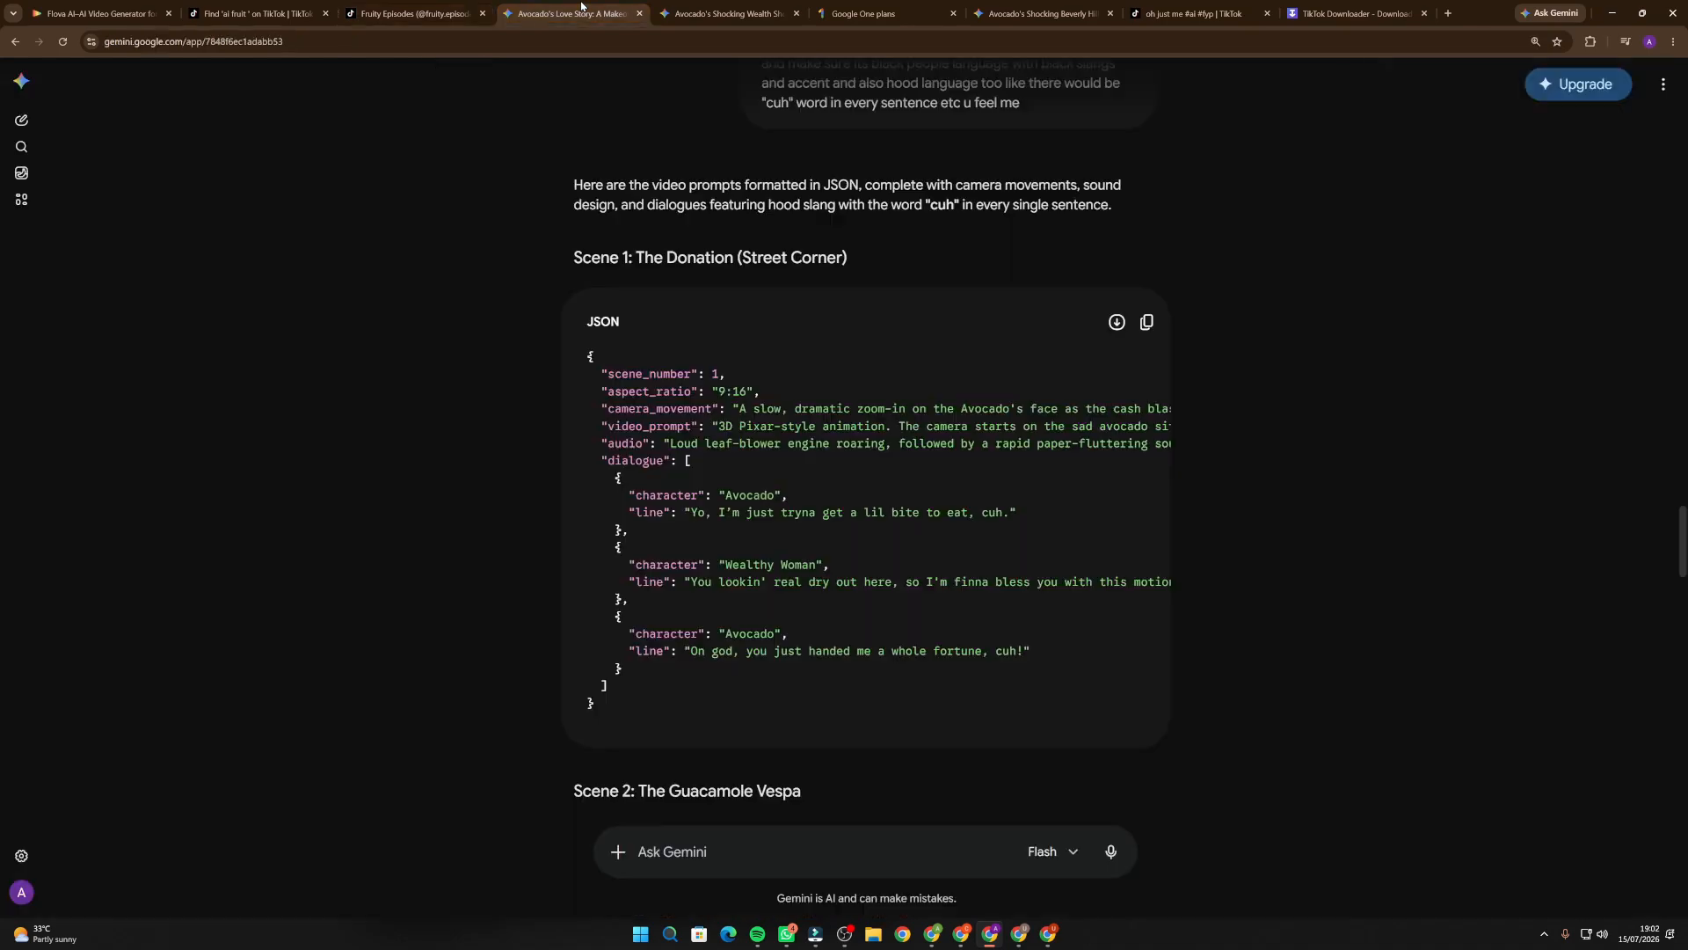
scroll(980, 396, up, 20)
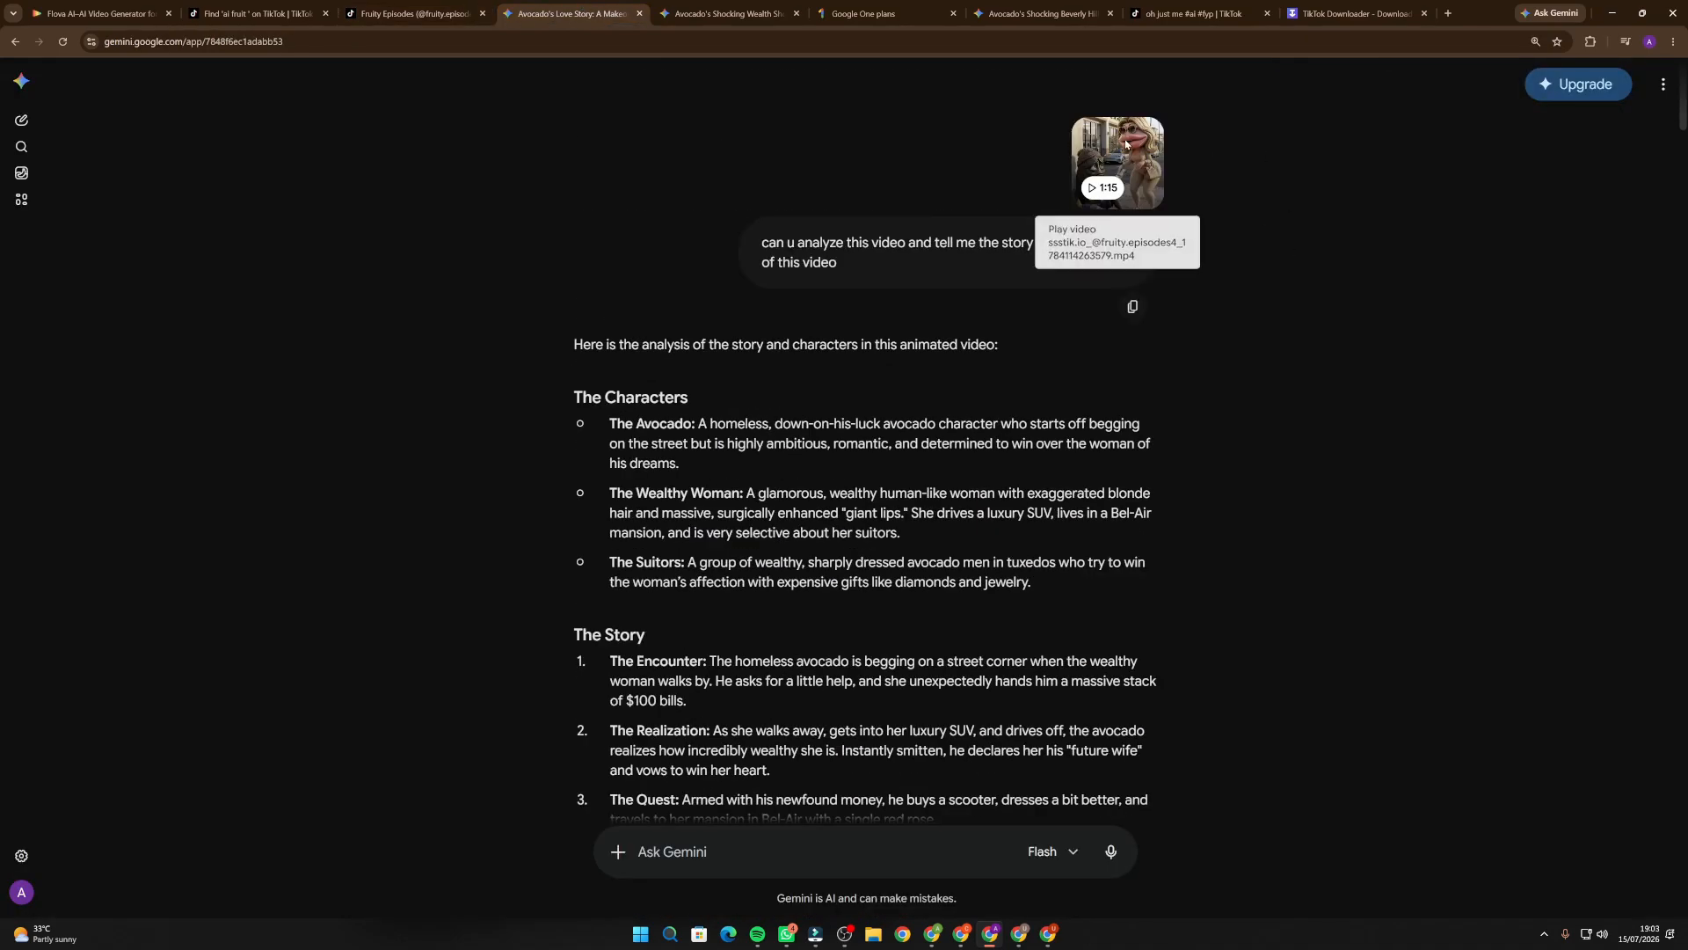
drag(759, 242, 852, 276)
click(853, 244)
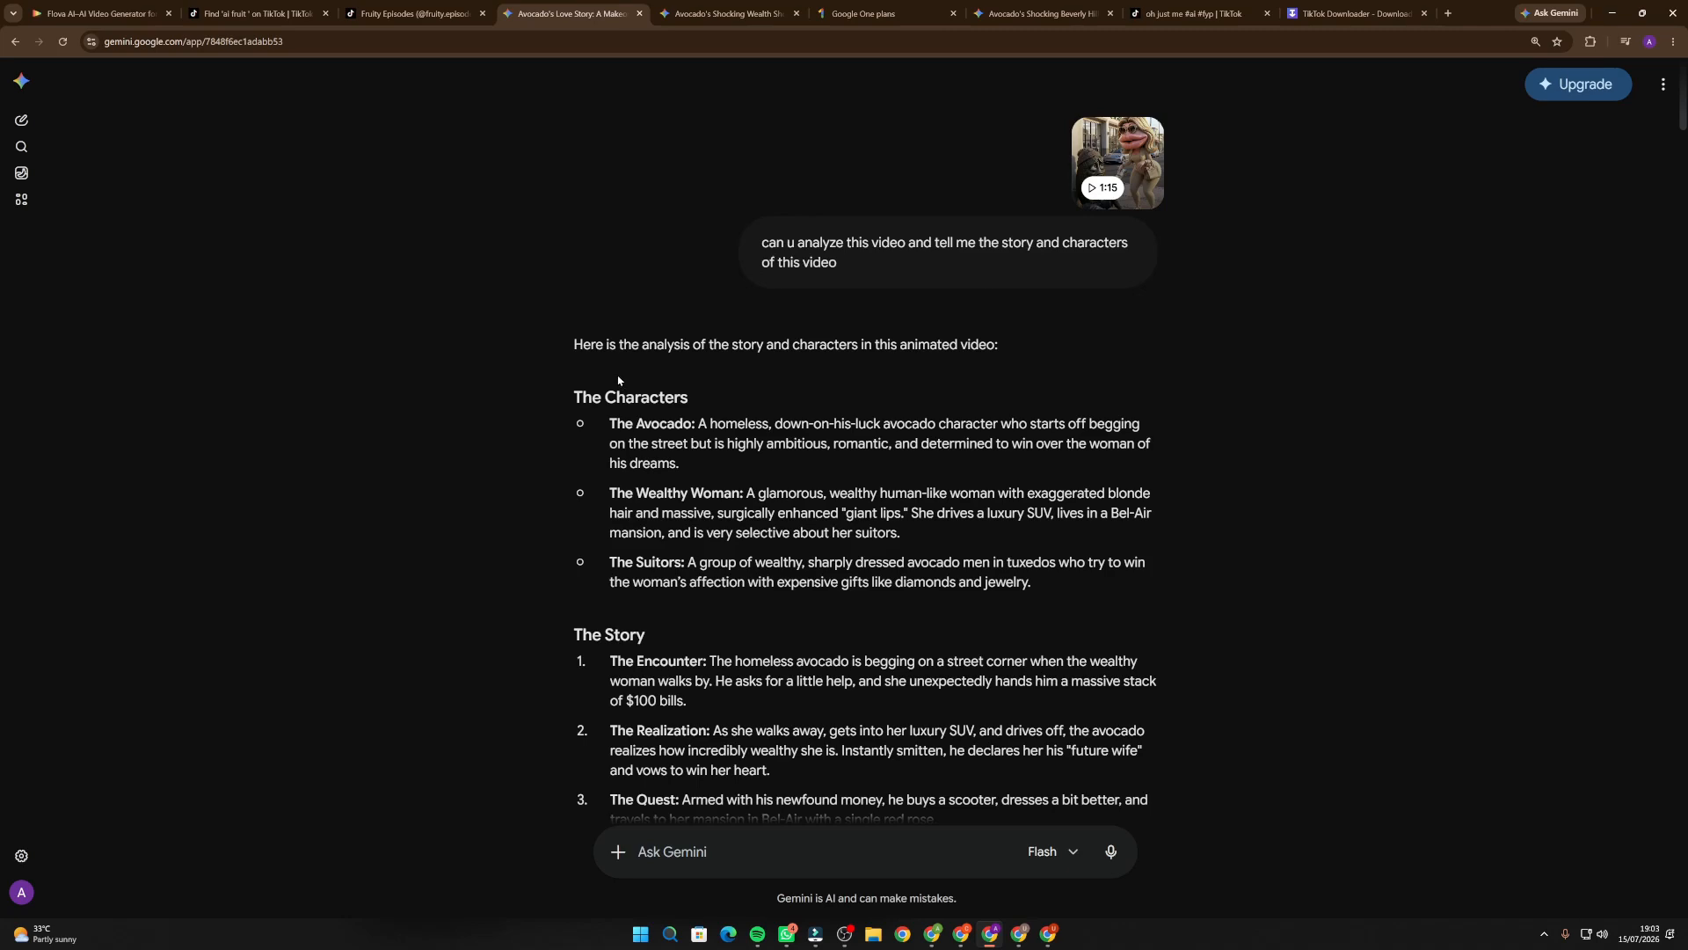
scroll(540, 374, down, 2)
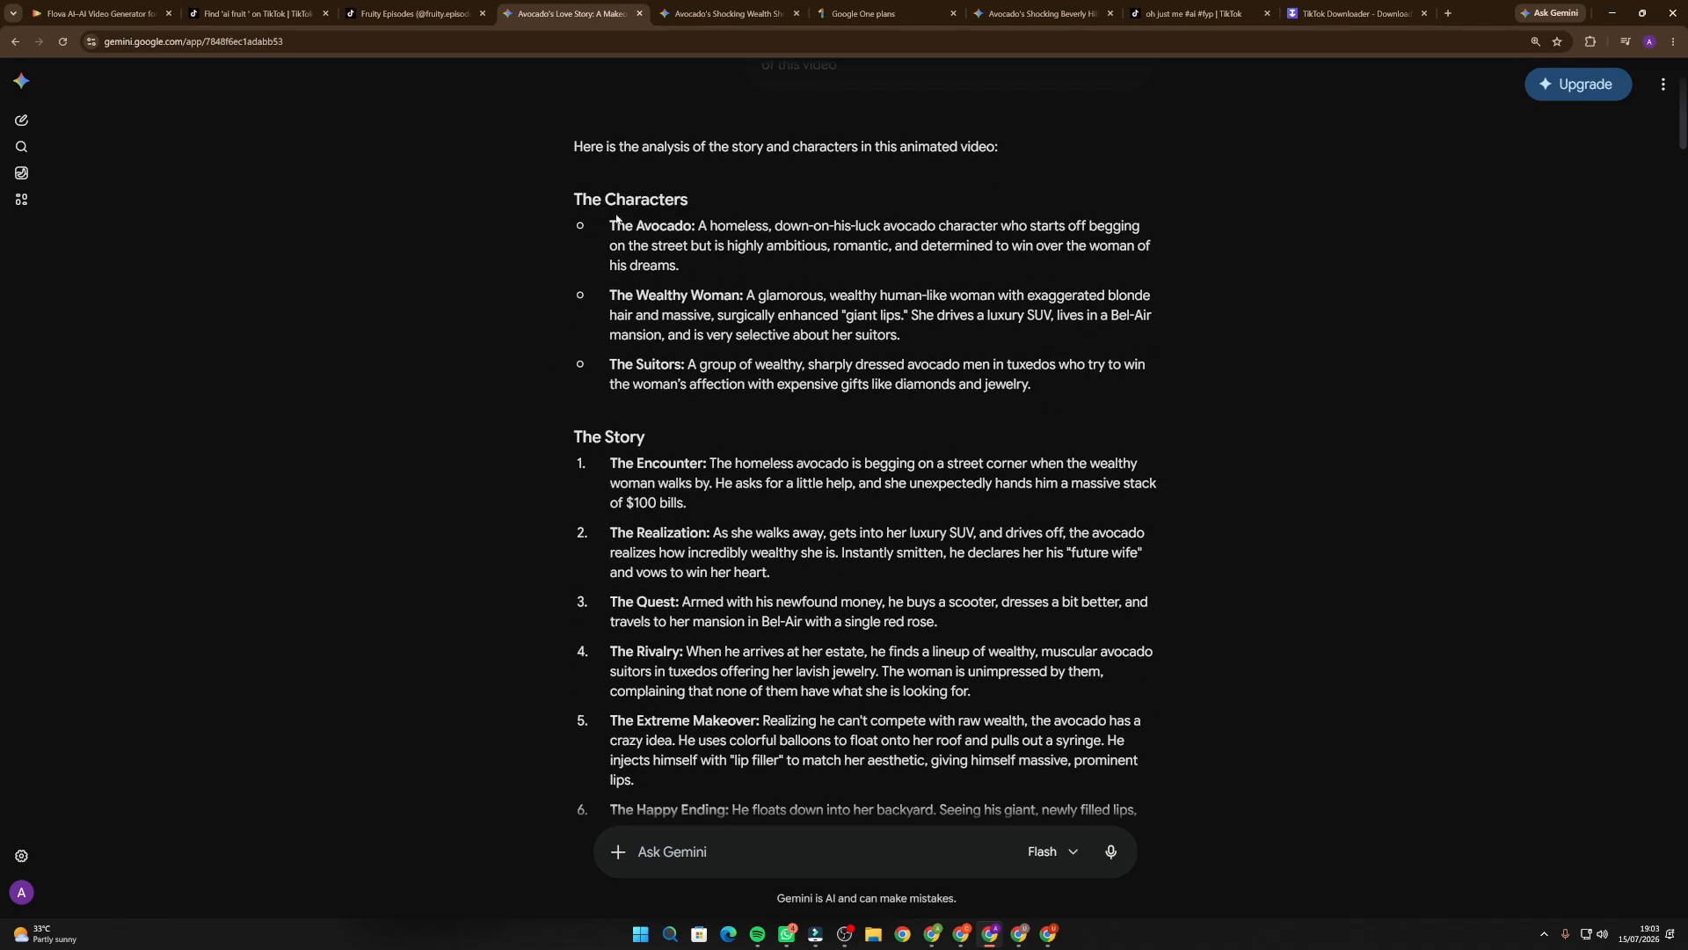
drag(619, 227, 694, 225)
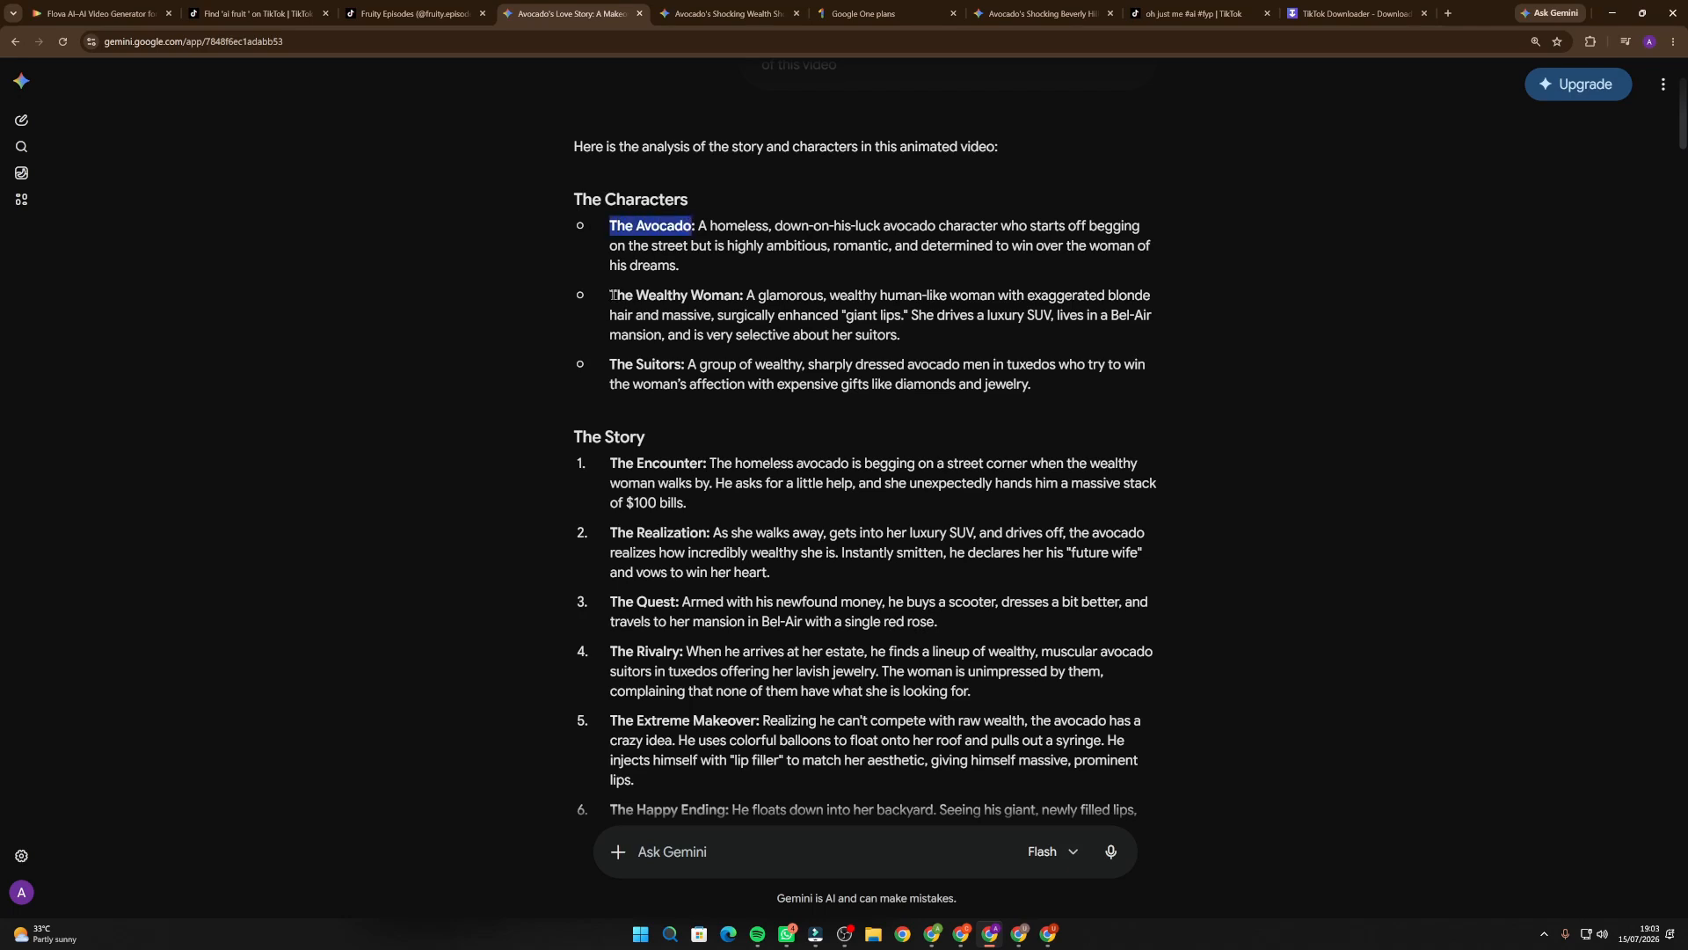
drag(610, 363, 687, 364)
click(643, 363)
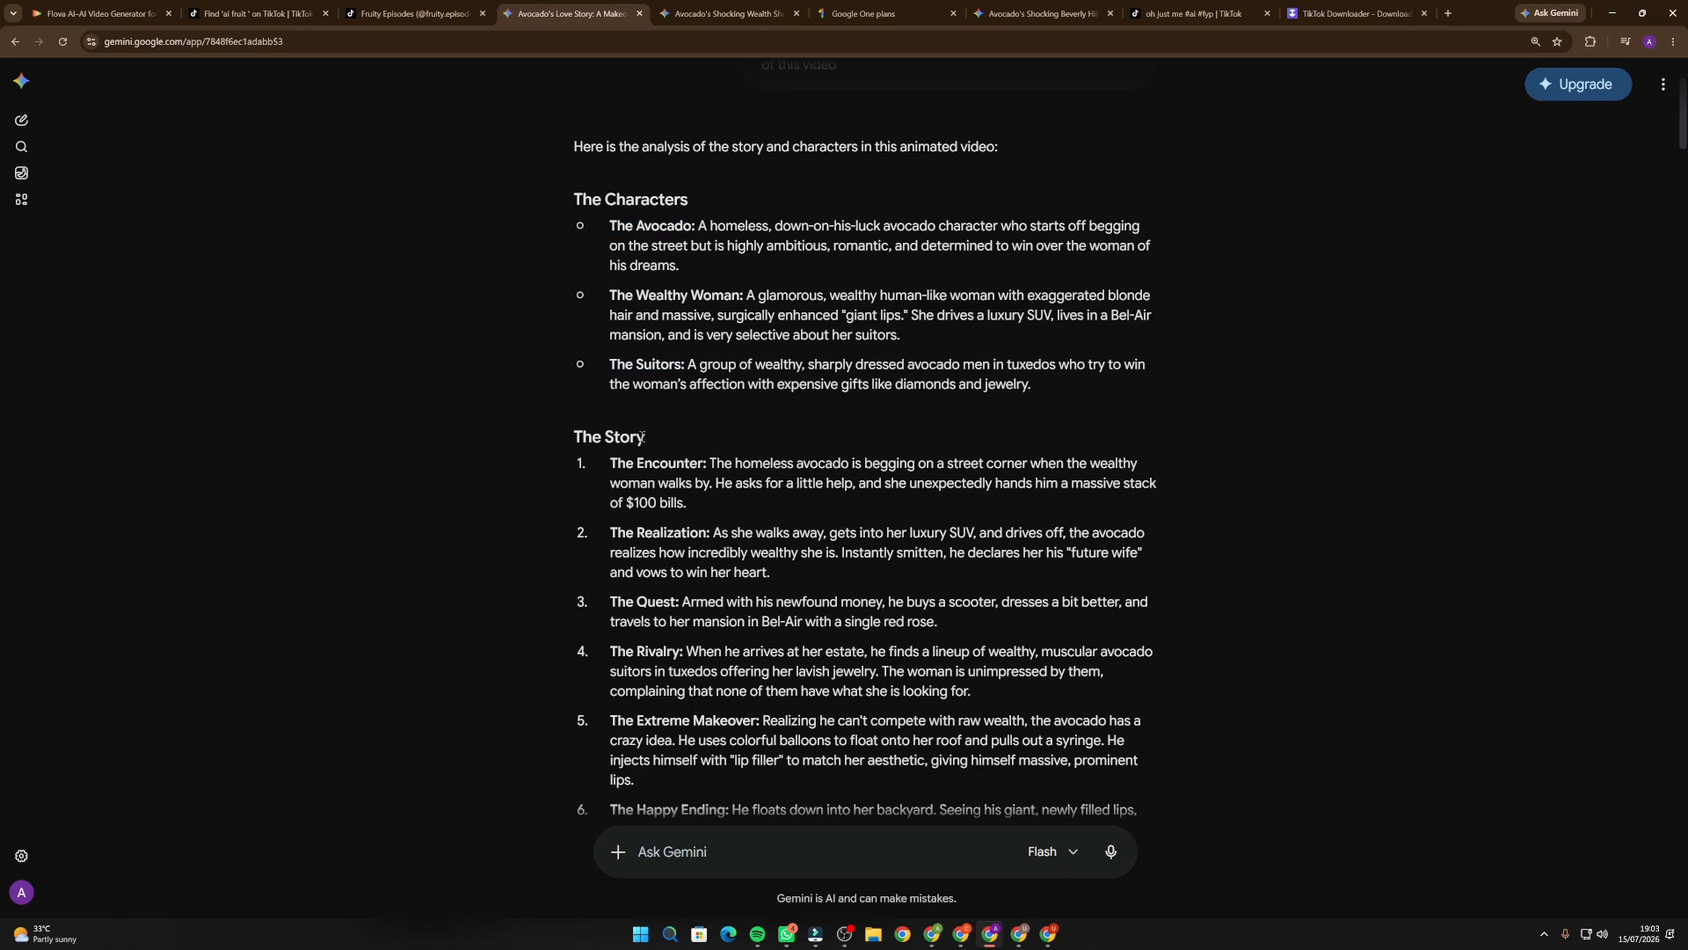
Read the six story points from The Encounter to The Happy Ending and highlight the whole story section.
scroll(640, 464, down, 1)
drag(617, 331, 709, 332)
click(686, 369)
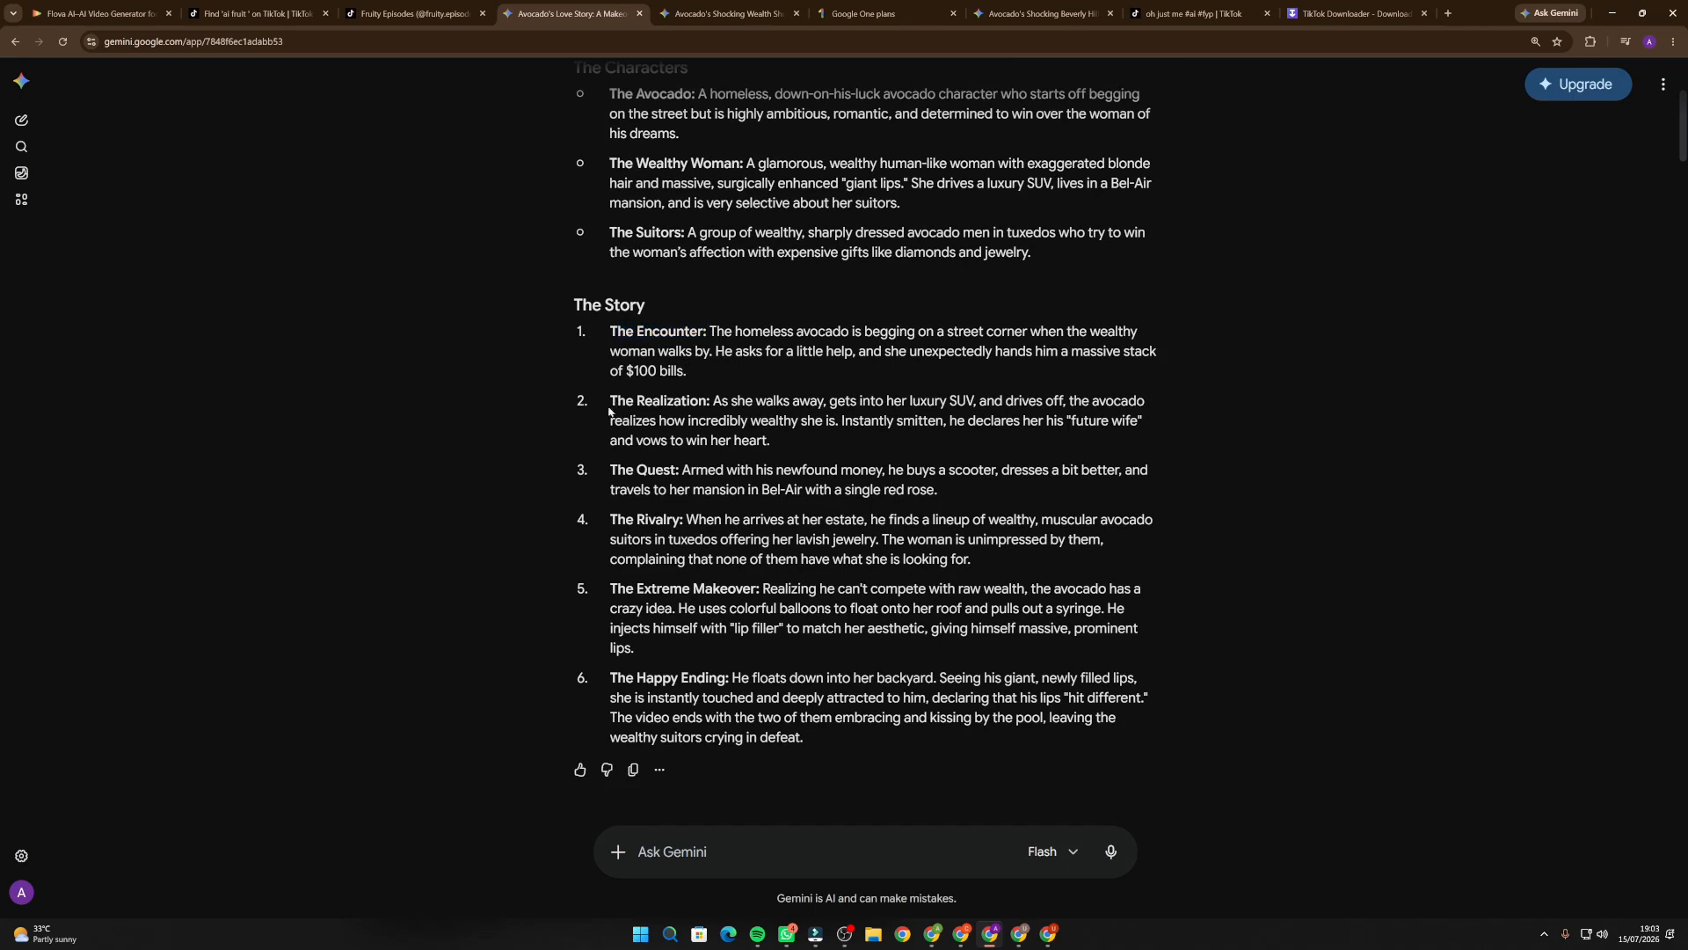
drag(610, 401, 710, 401)
click(631, 486)
drag(610, 470, 664, 470)
drag(610, 520, 688, 520)
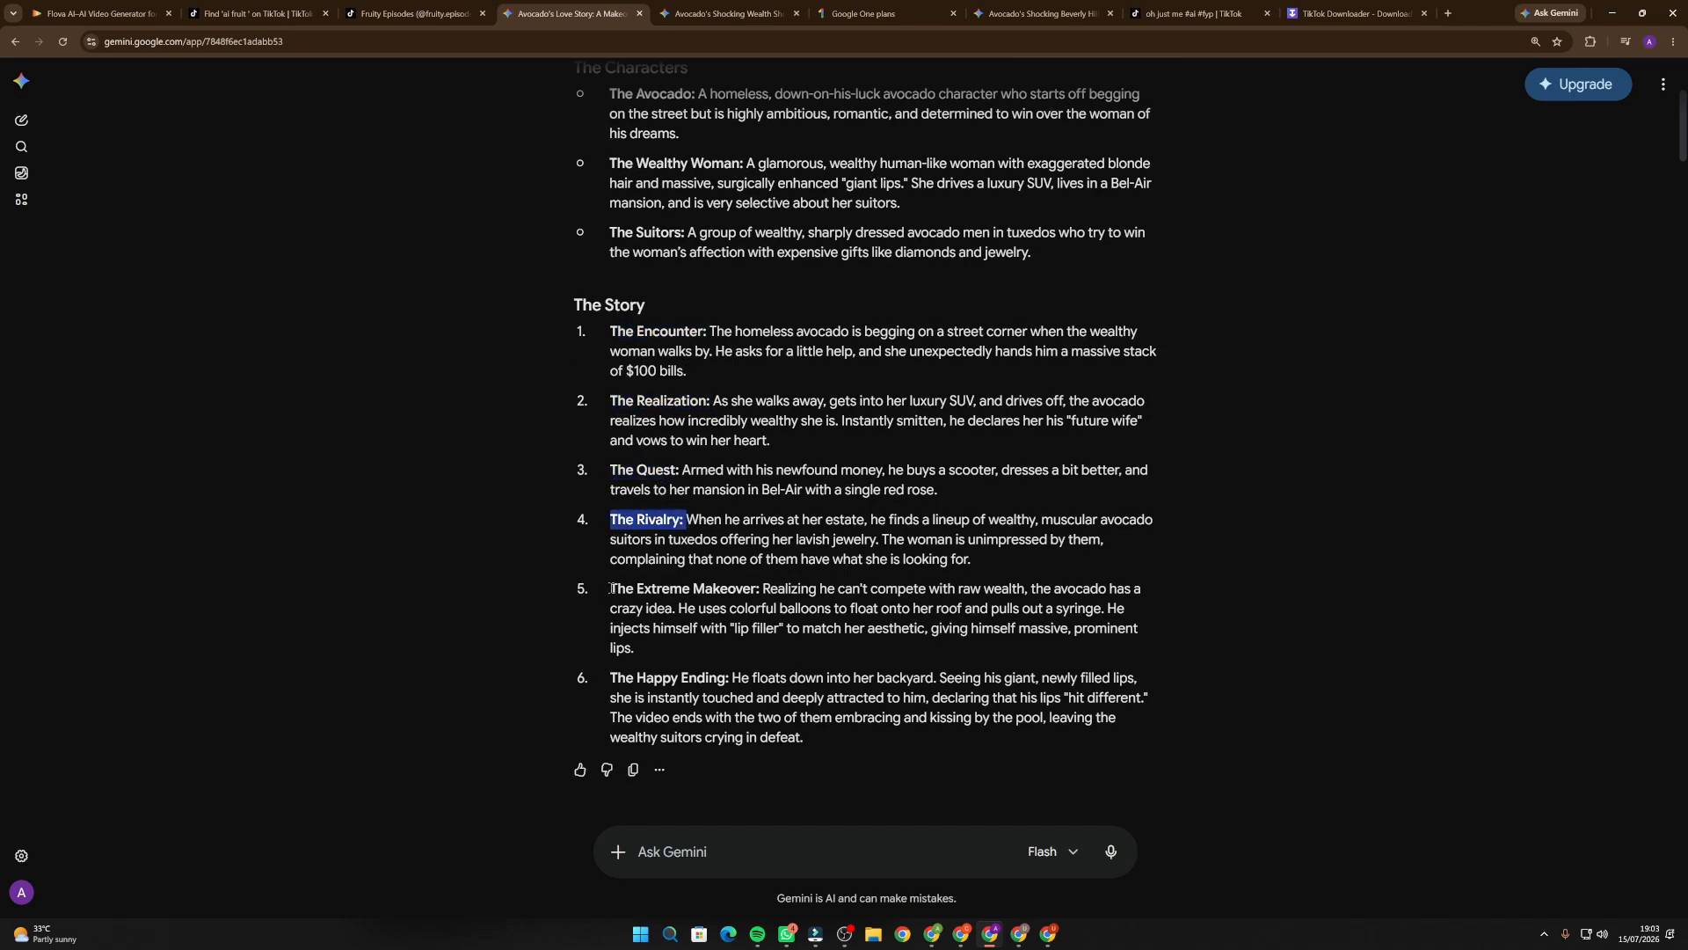
drag(611, 588, 759, 588)
drag(610, 677, 766, 677)
click(804, 743)
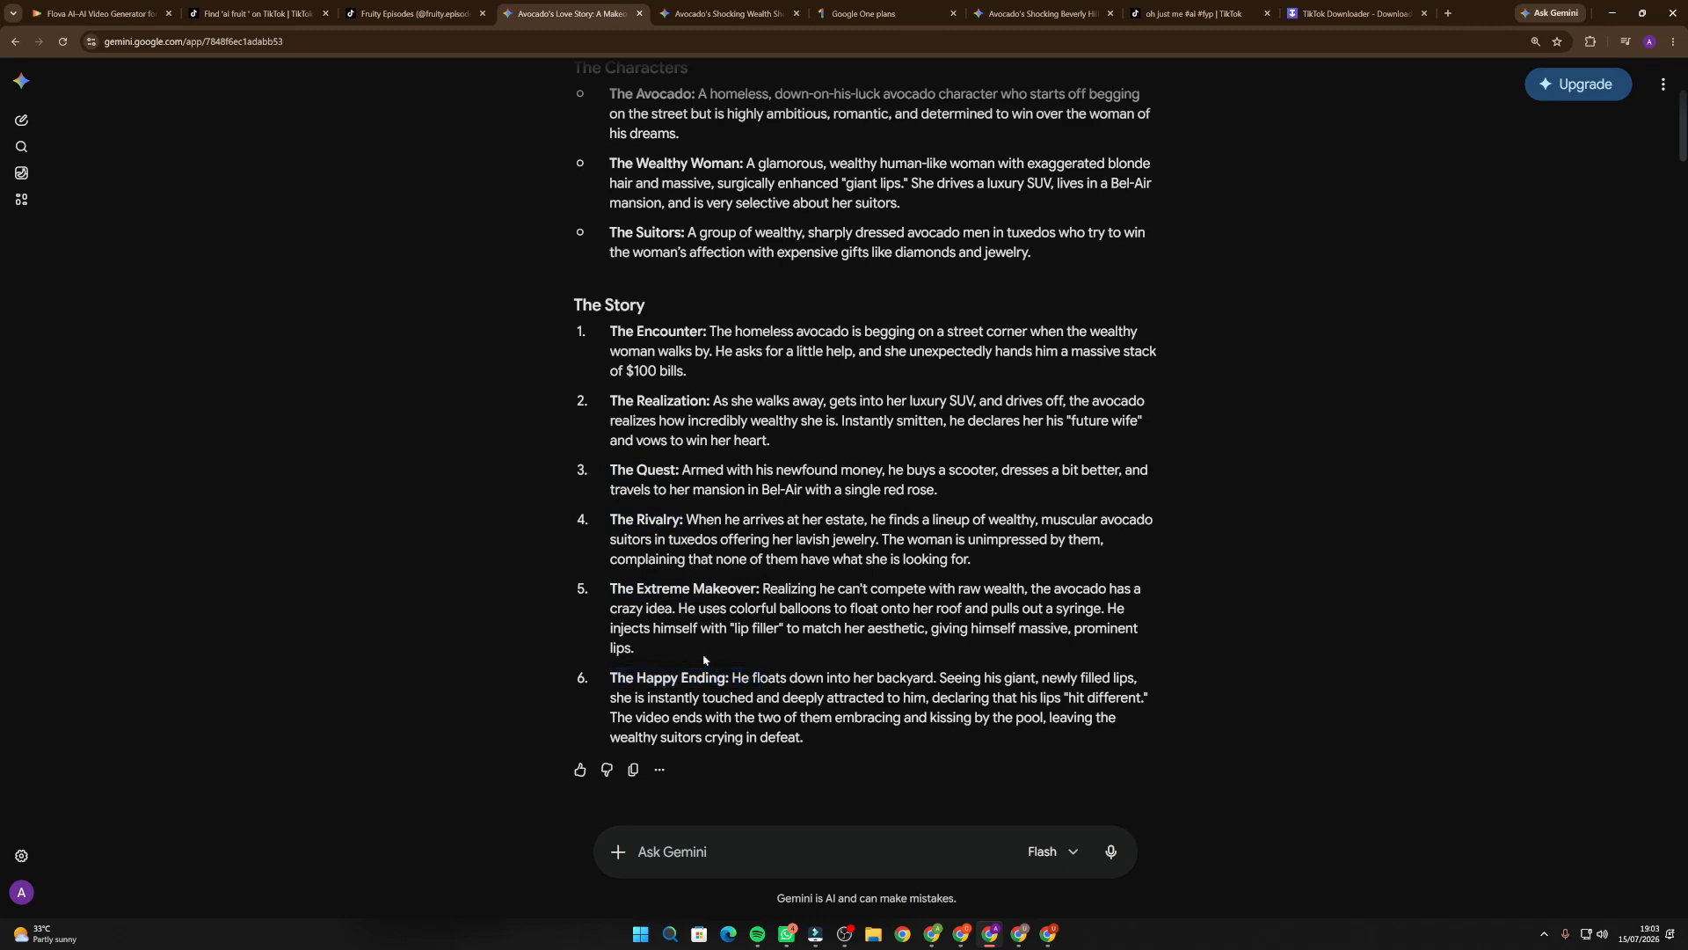
drag(807, 743, 576, 309)
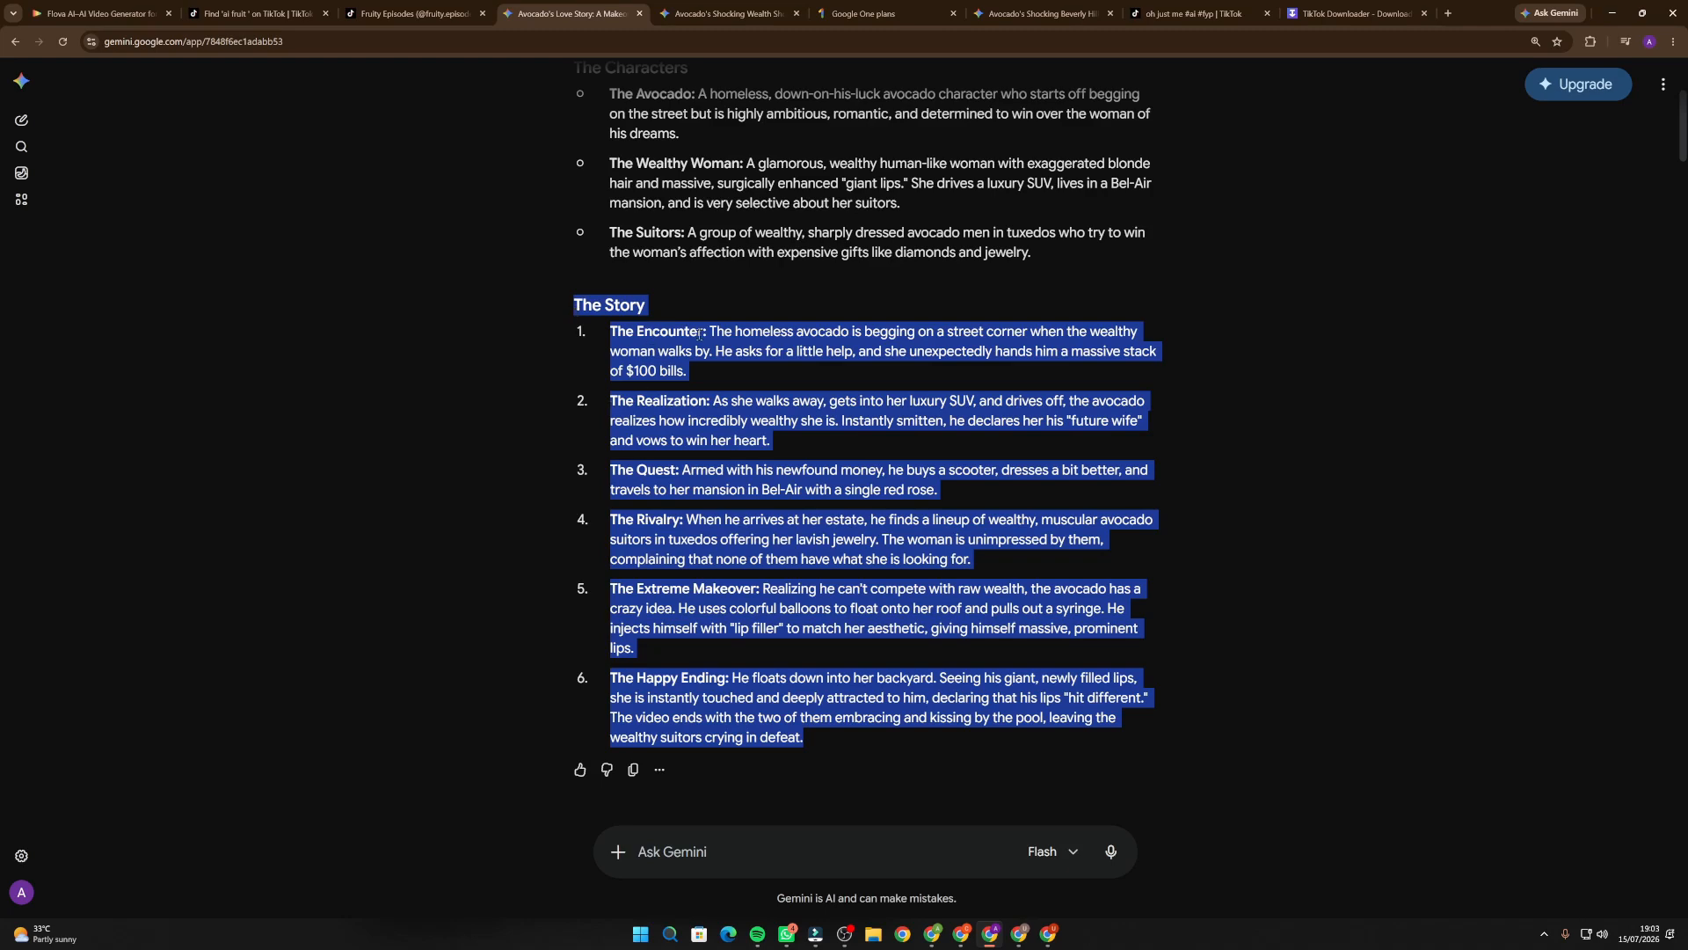
scroll(686, 396, up, 4)
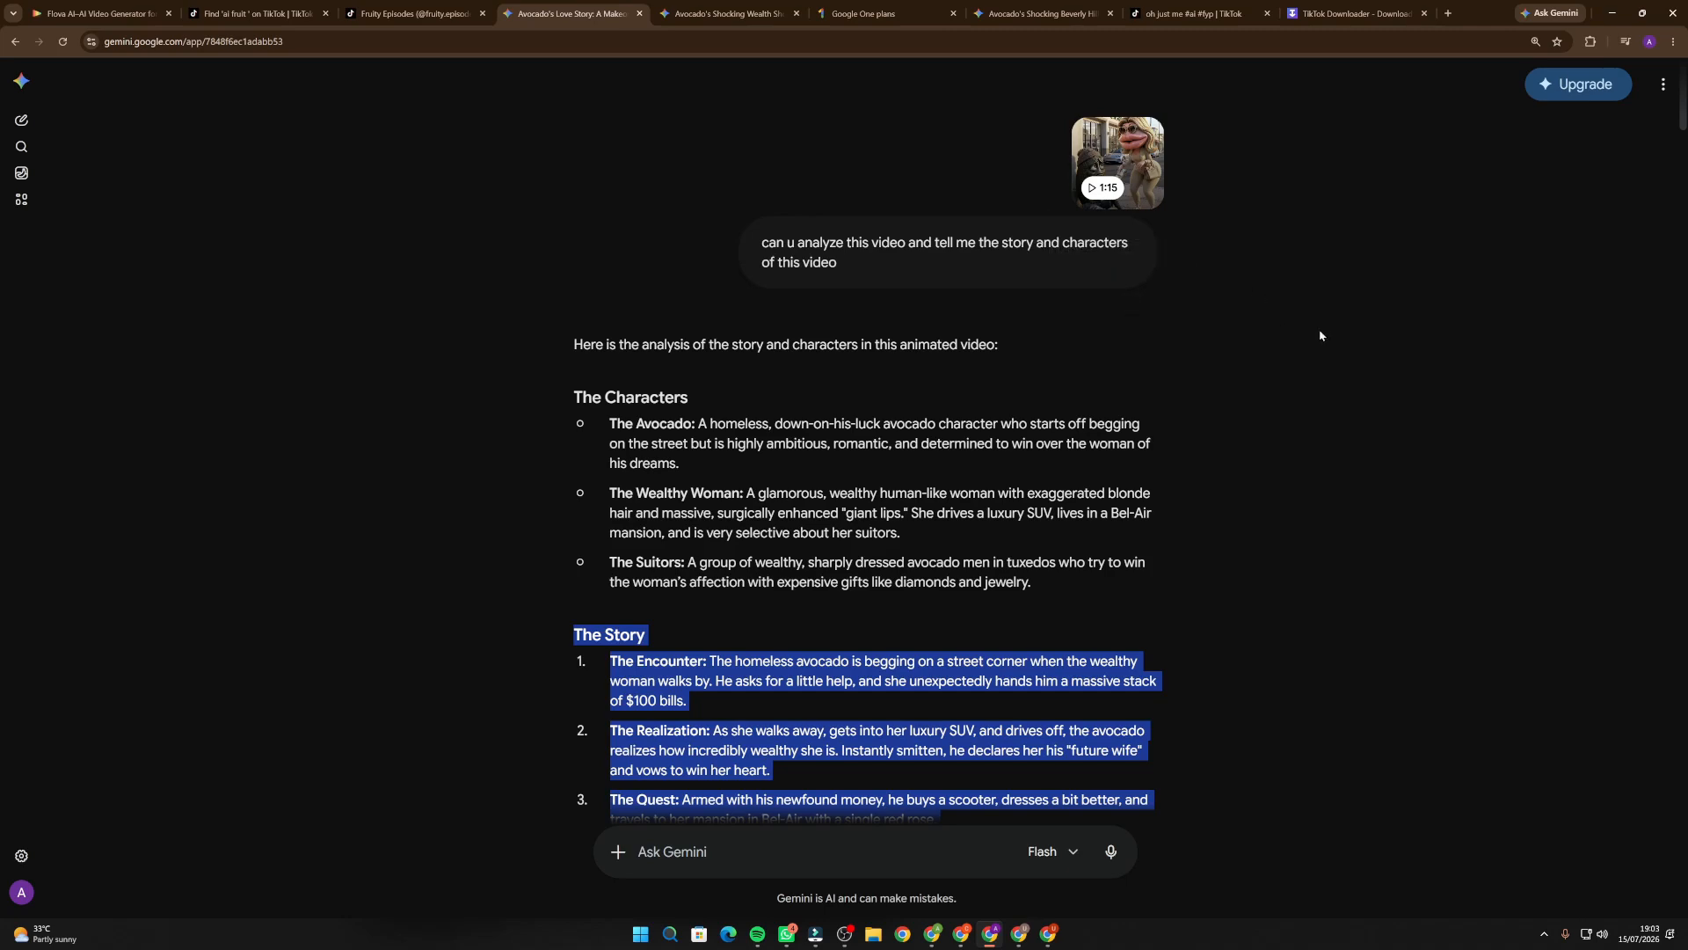
Examine the follow-up prompt asking for a different humorous, exaggerated brainrot story with the same characters.
scroll(640, 464, down, 8)
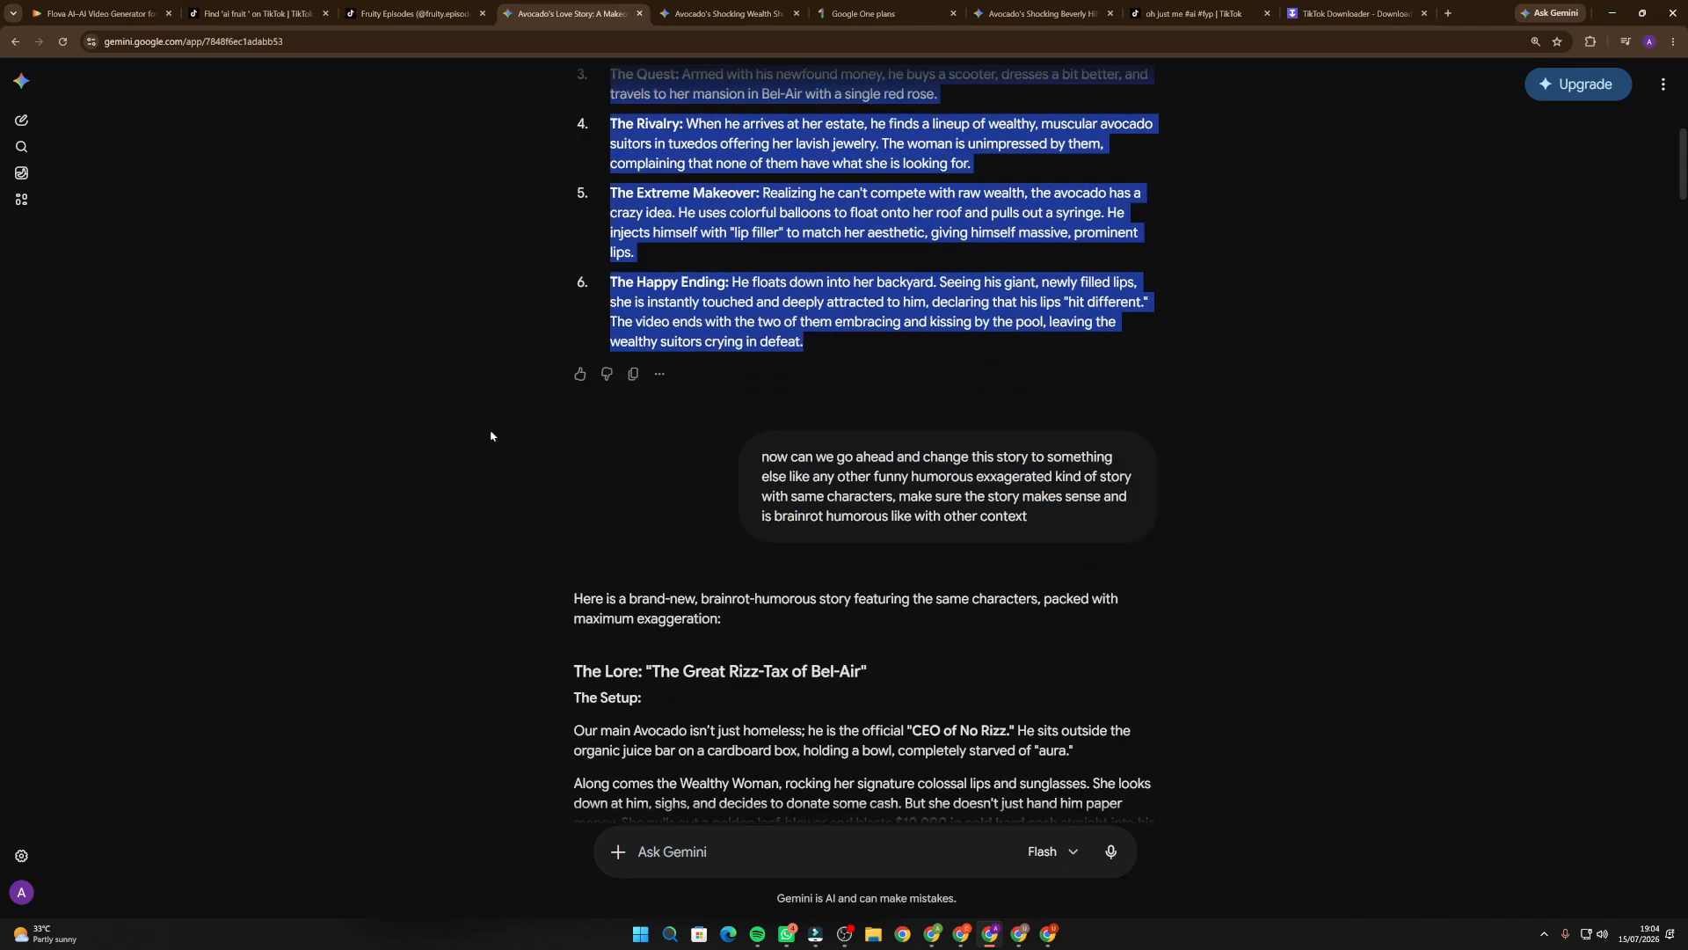
click(657, 466)
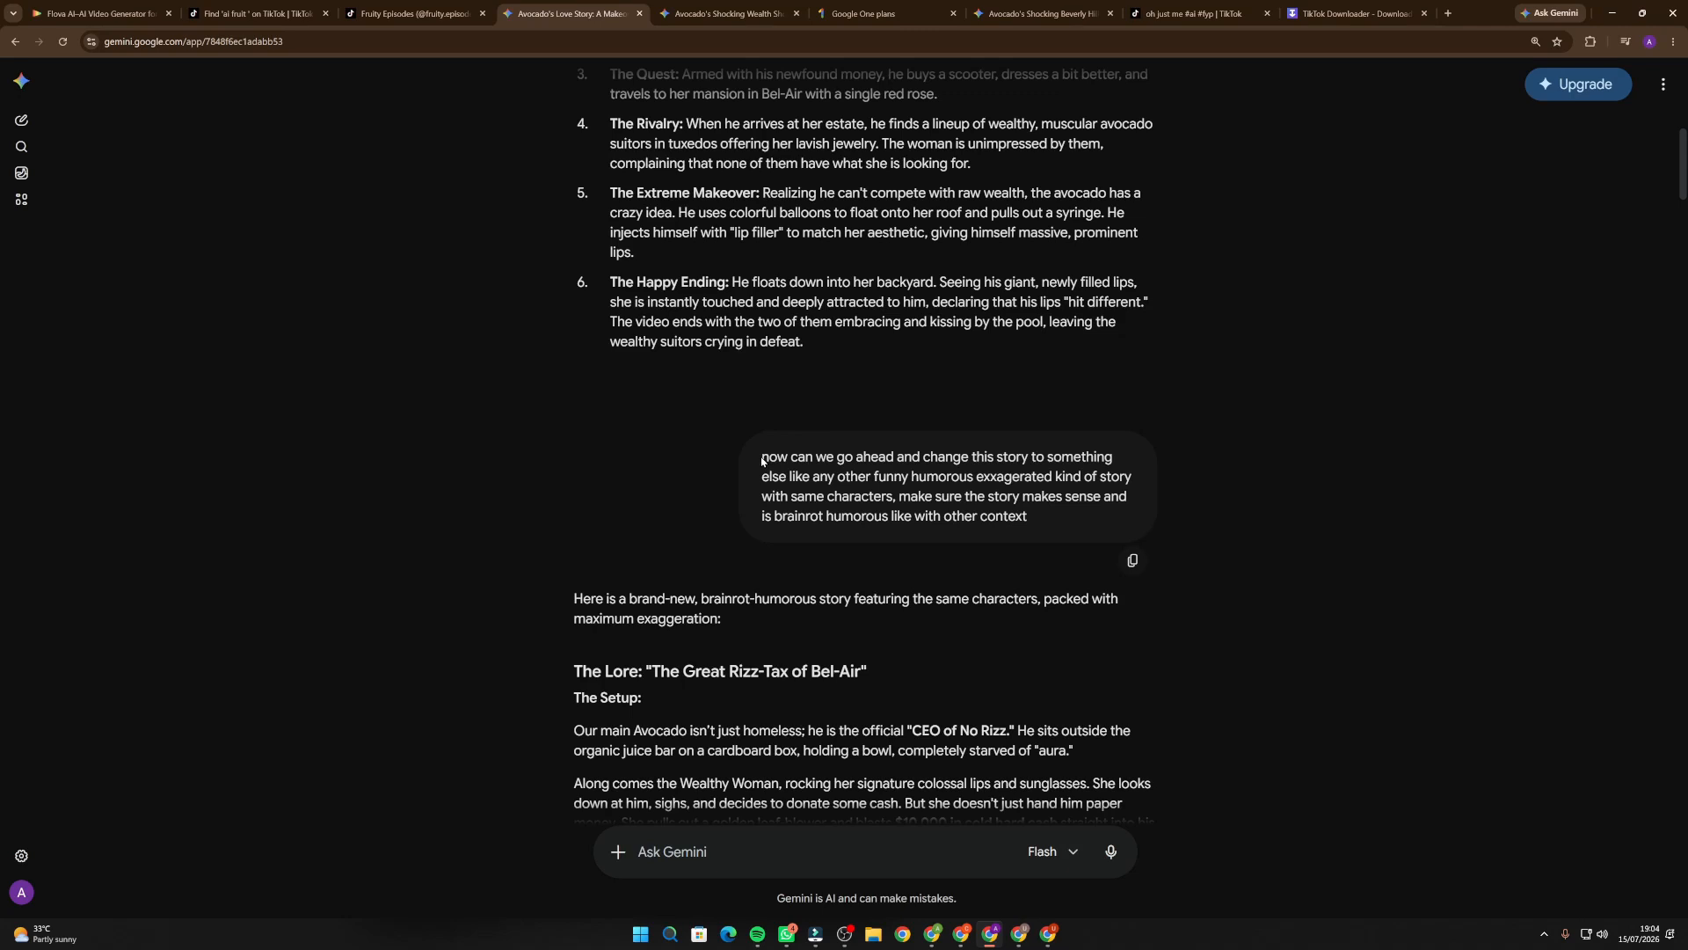
drag(856, 457, 1056, 458)
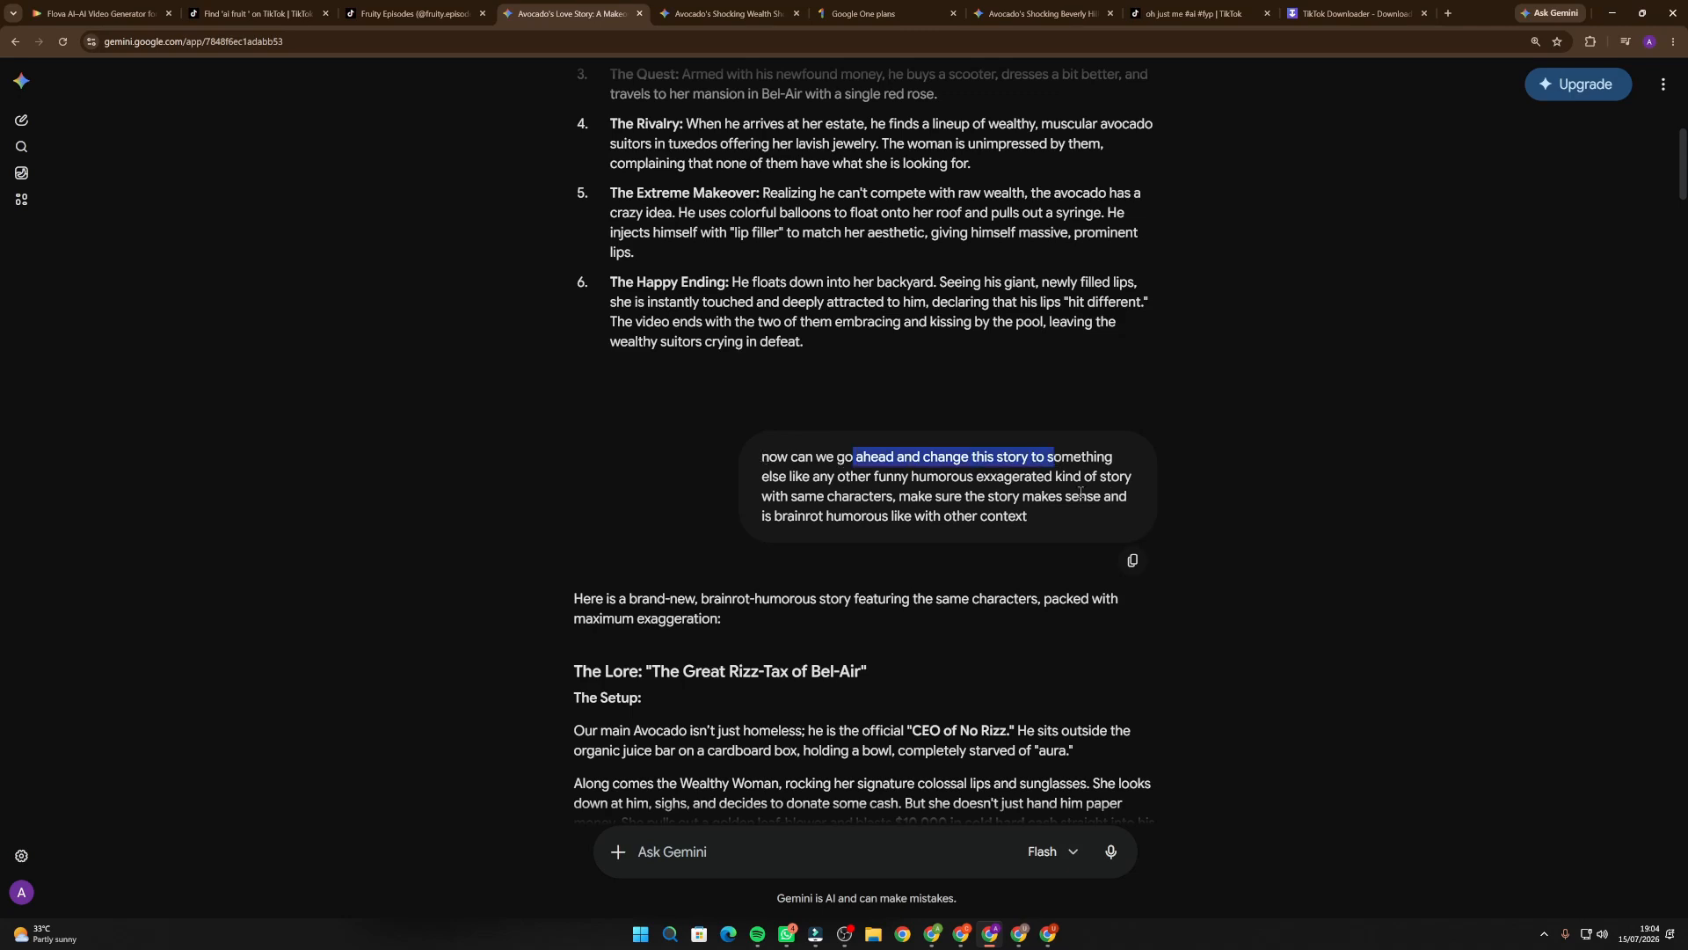
click(804, 491)
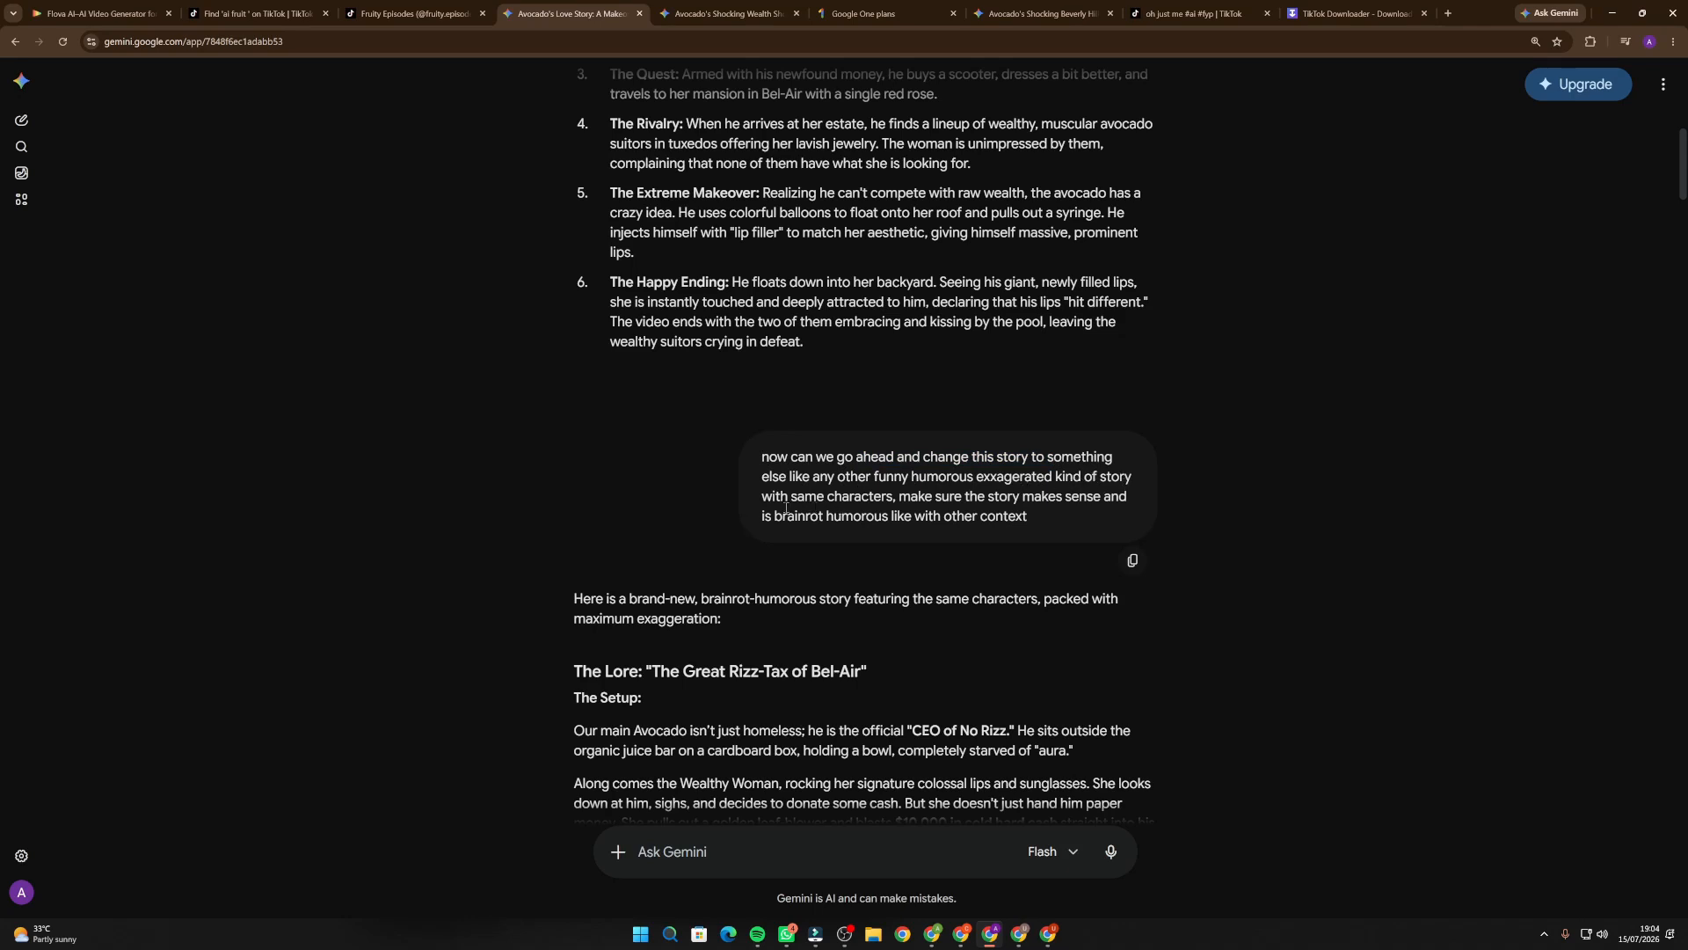
drag(792, 496, 895, 496)
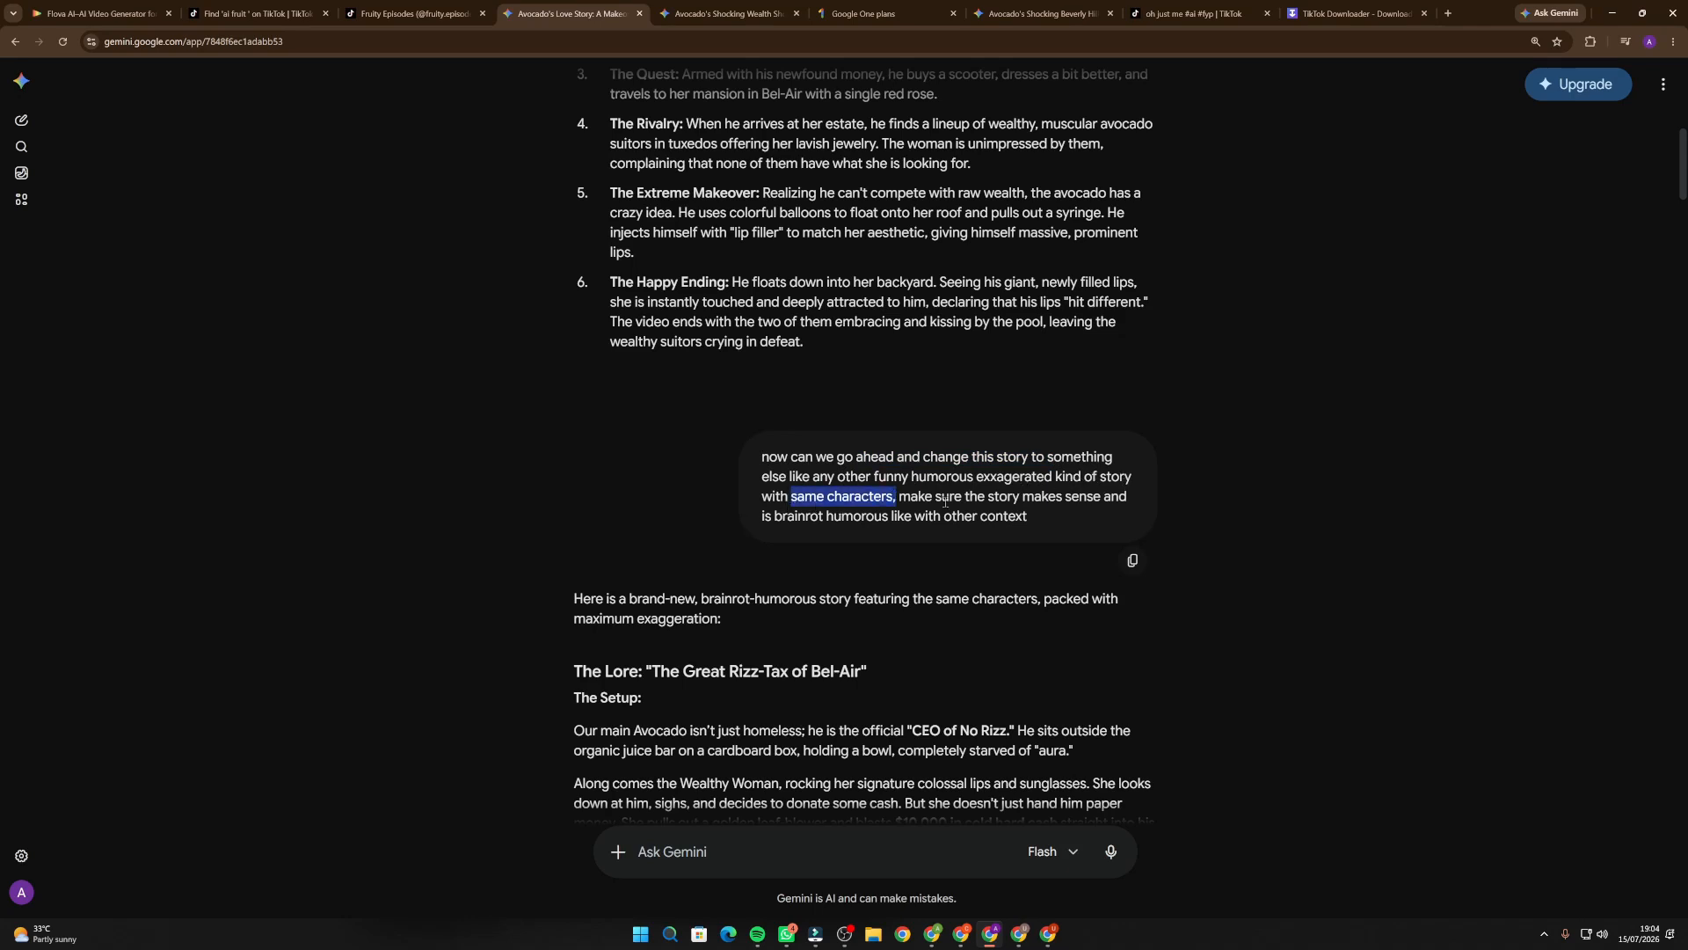
click(1002, 508)
drag(1039, 496, 1129, 497)
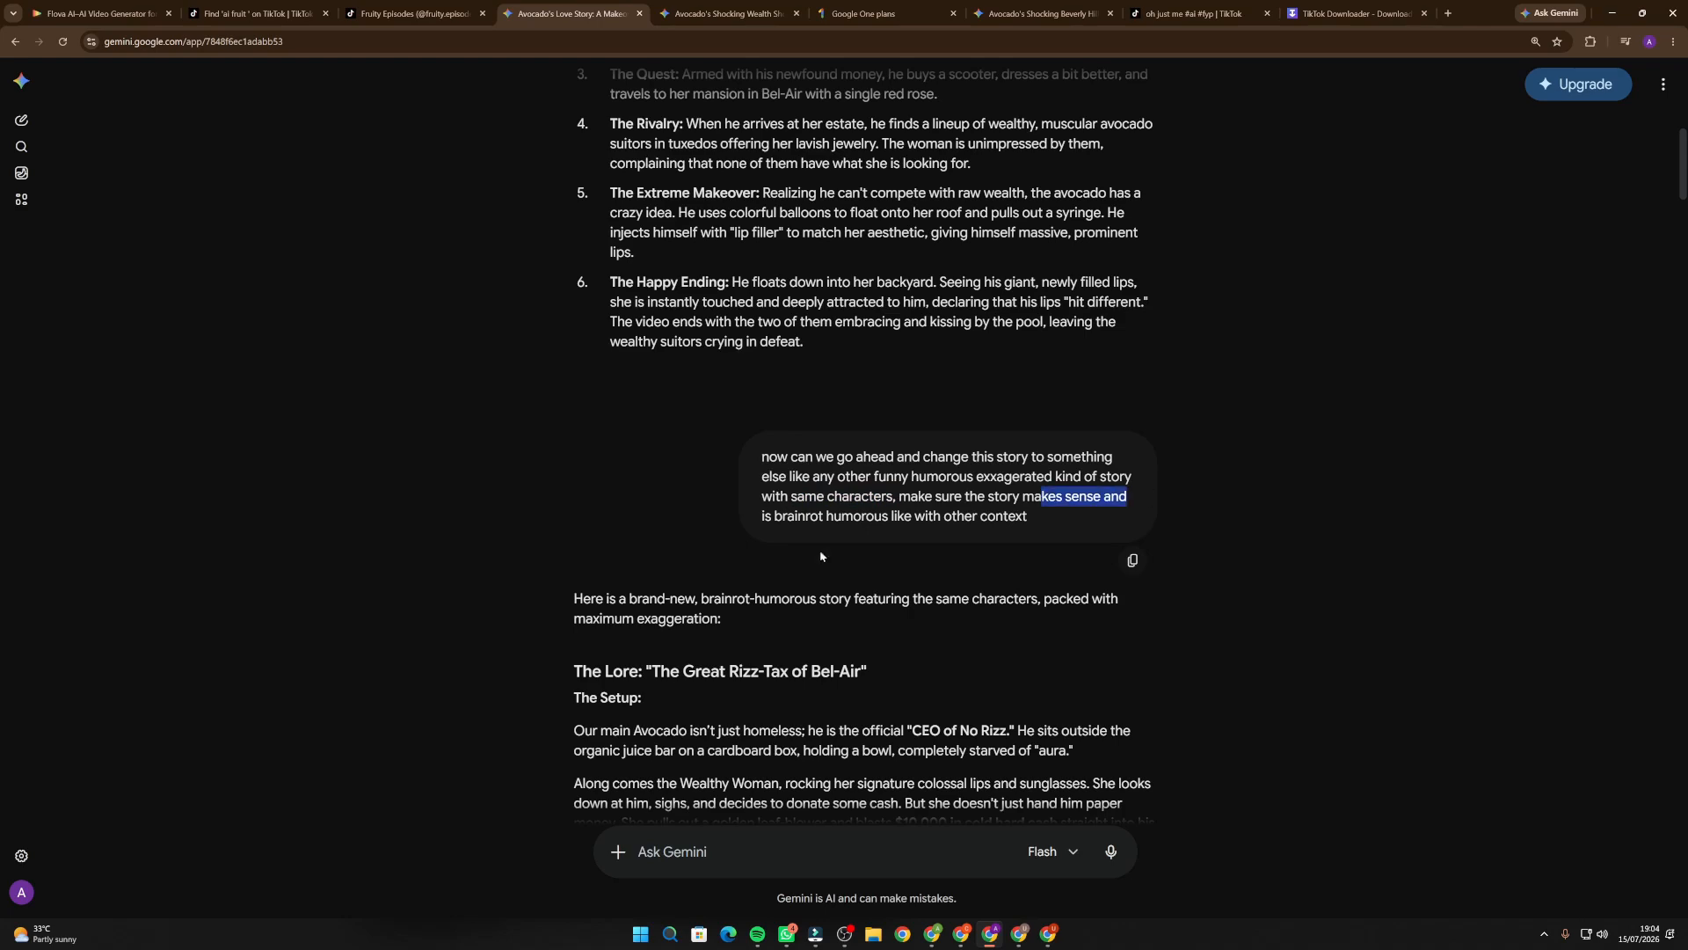
drag(761, 519, 1016, 518)
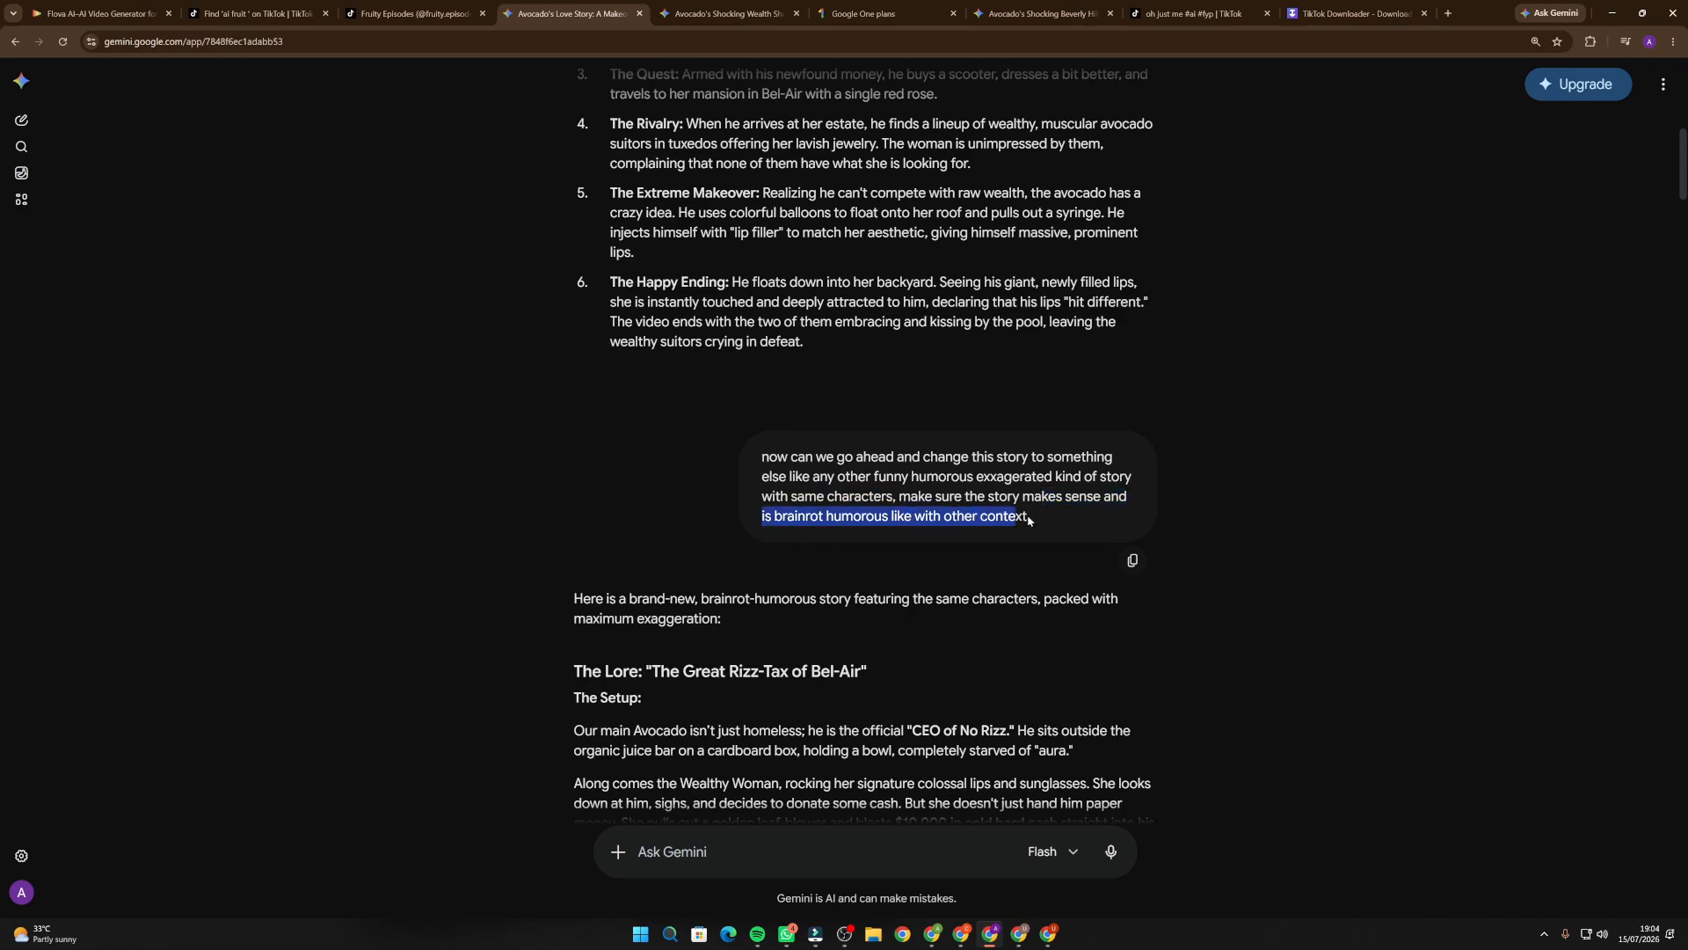
Read the rewritten story "The Great Rizz-Tax of Bel-Air" from The Setup through The Confrontation at the Mansion.
scroll(633, 378, down, 3)
scroll(578, 393, down, 3)
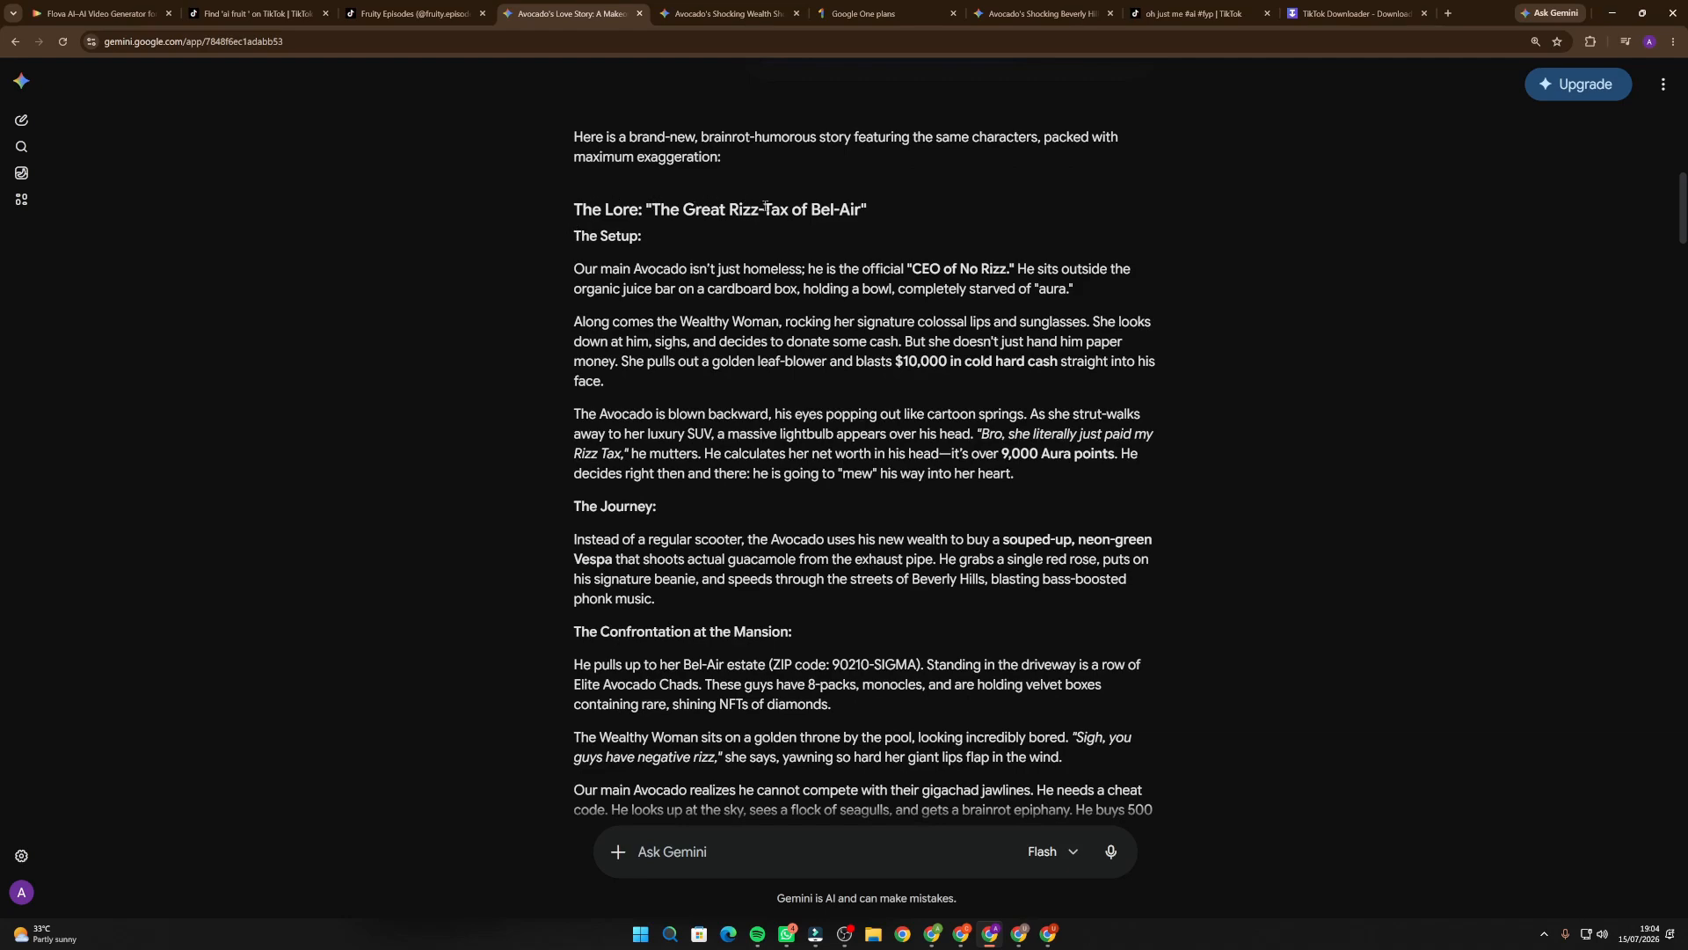
scroll(740, 356, down, 2)
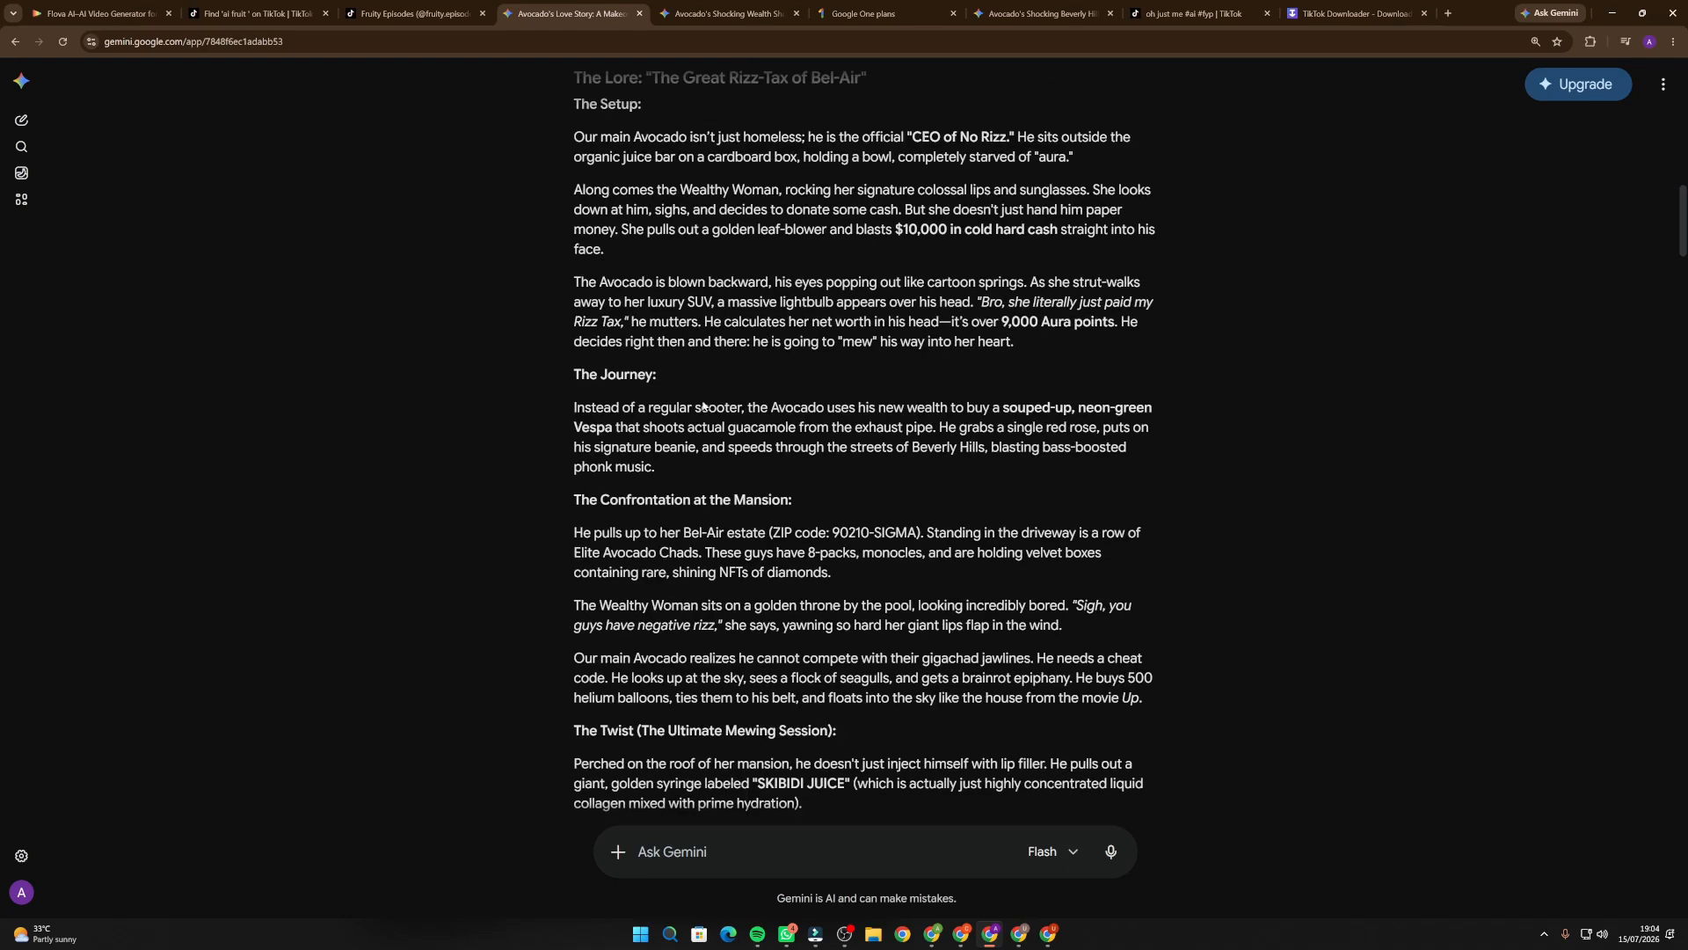
scroll(739, 458, up, 8)
scroll(739, 468, down, 5)
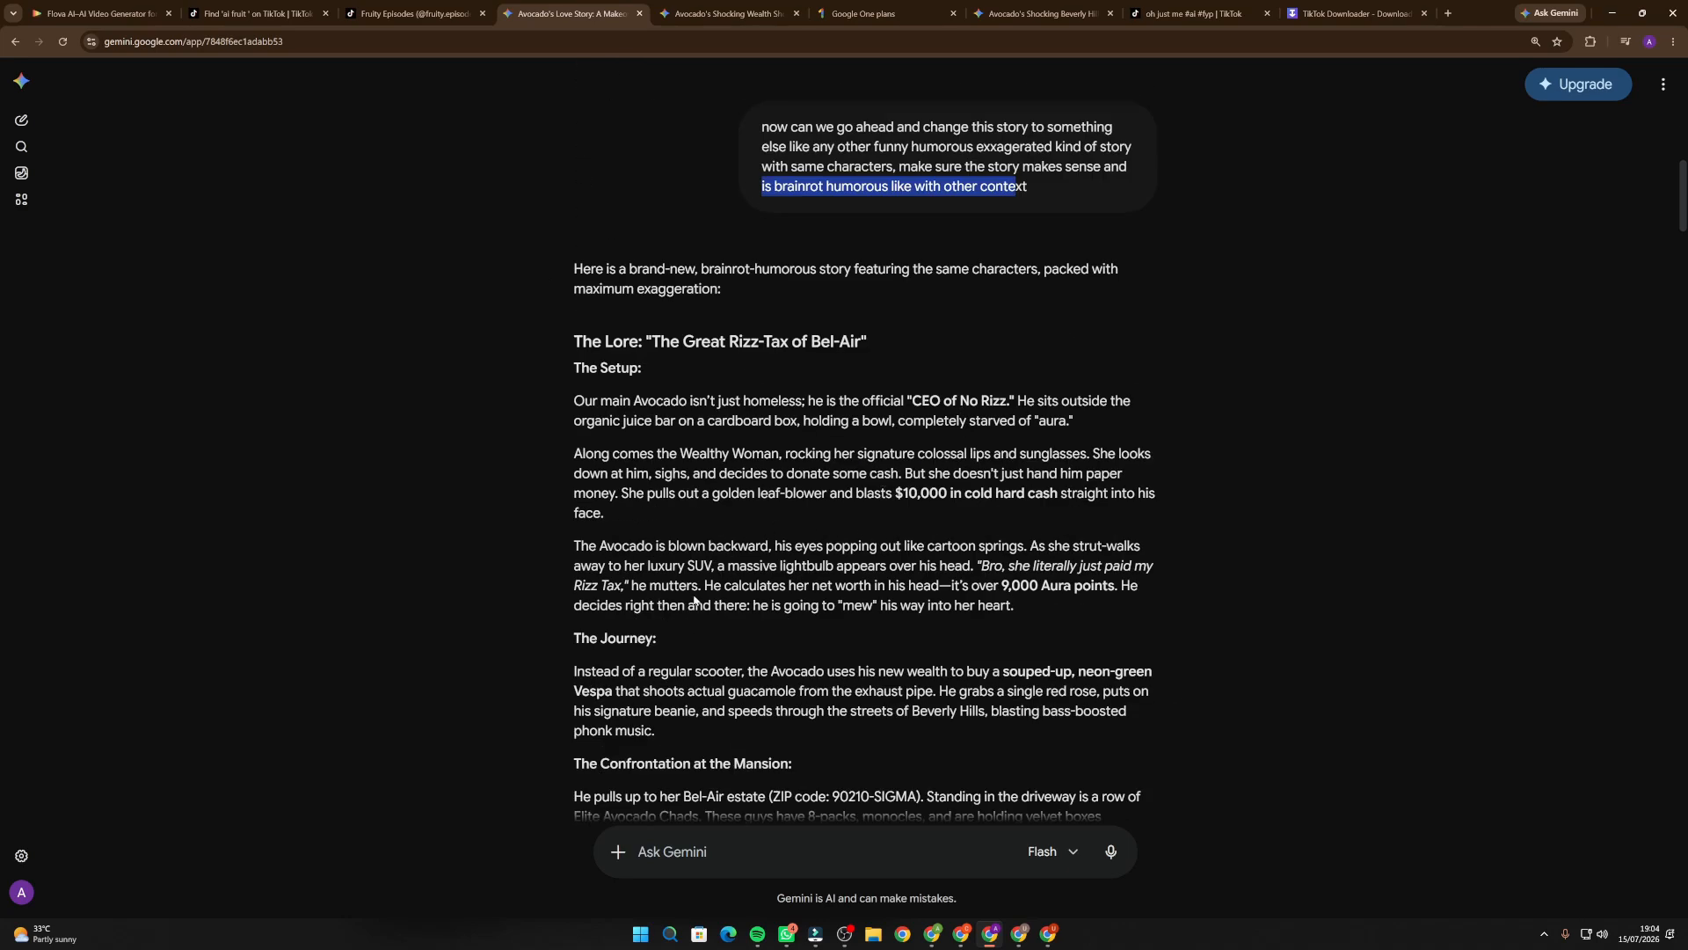
scroll(695, 600, down, 3)
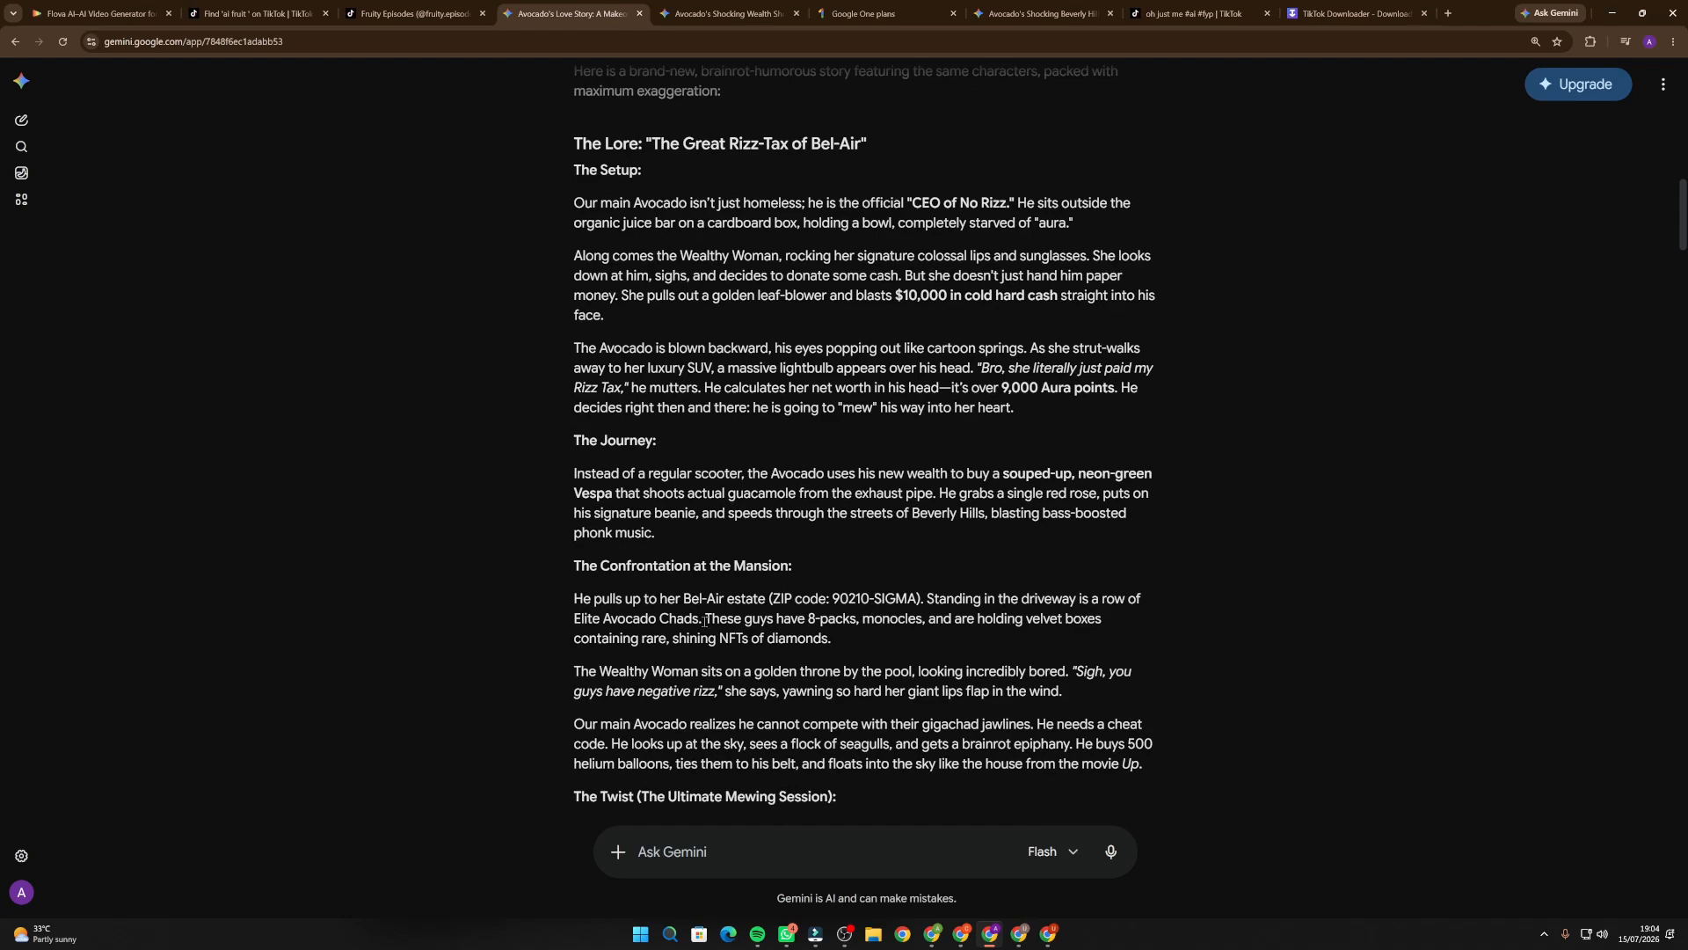
scroll(705, 621, down, 1)
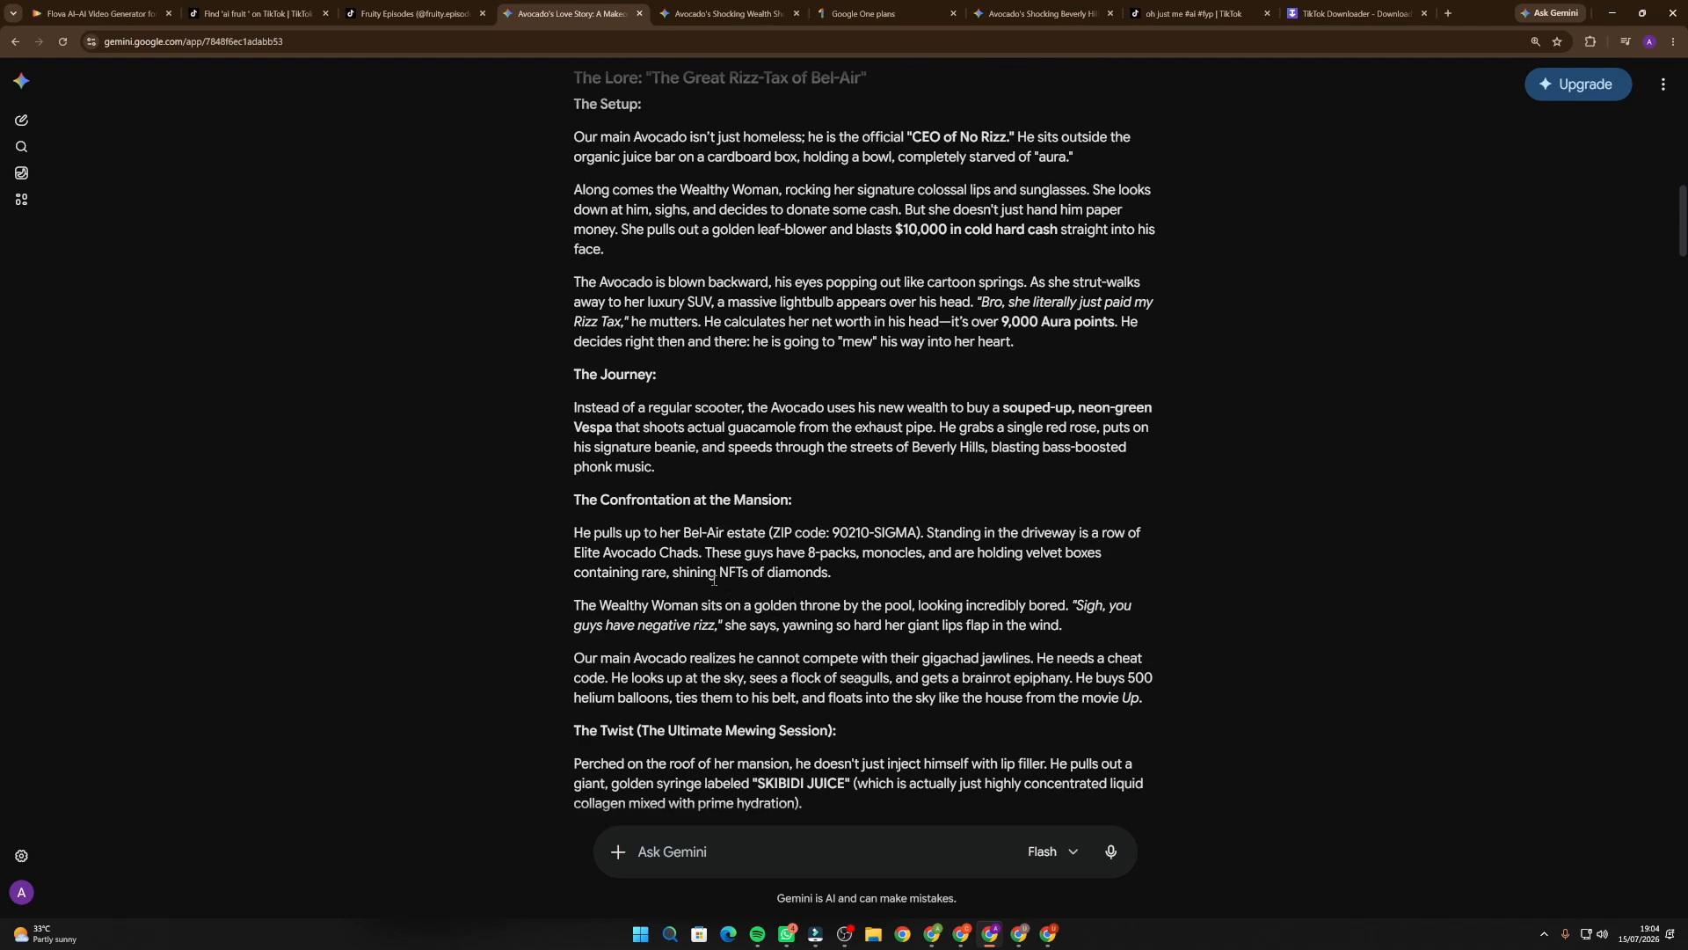
scroll(779, 589, down, 1)
scroll(680, 620, down, 1)
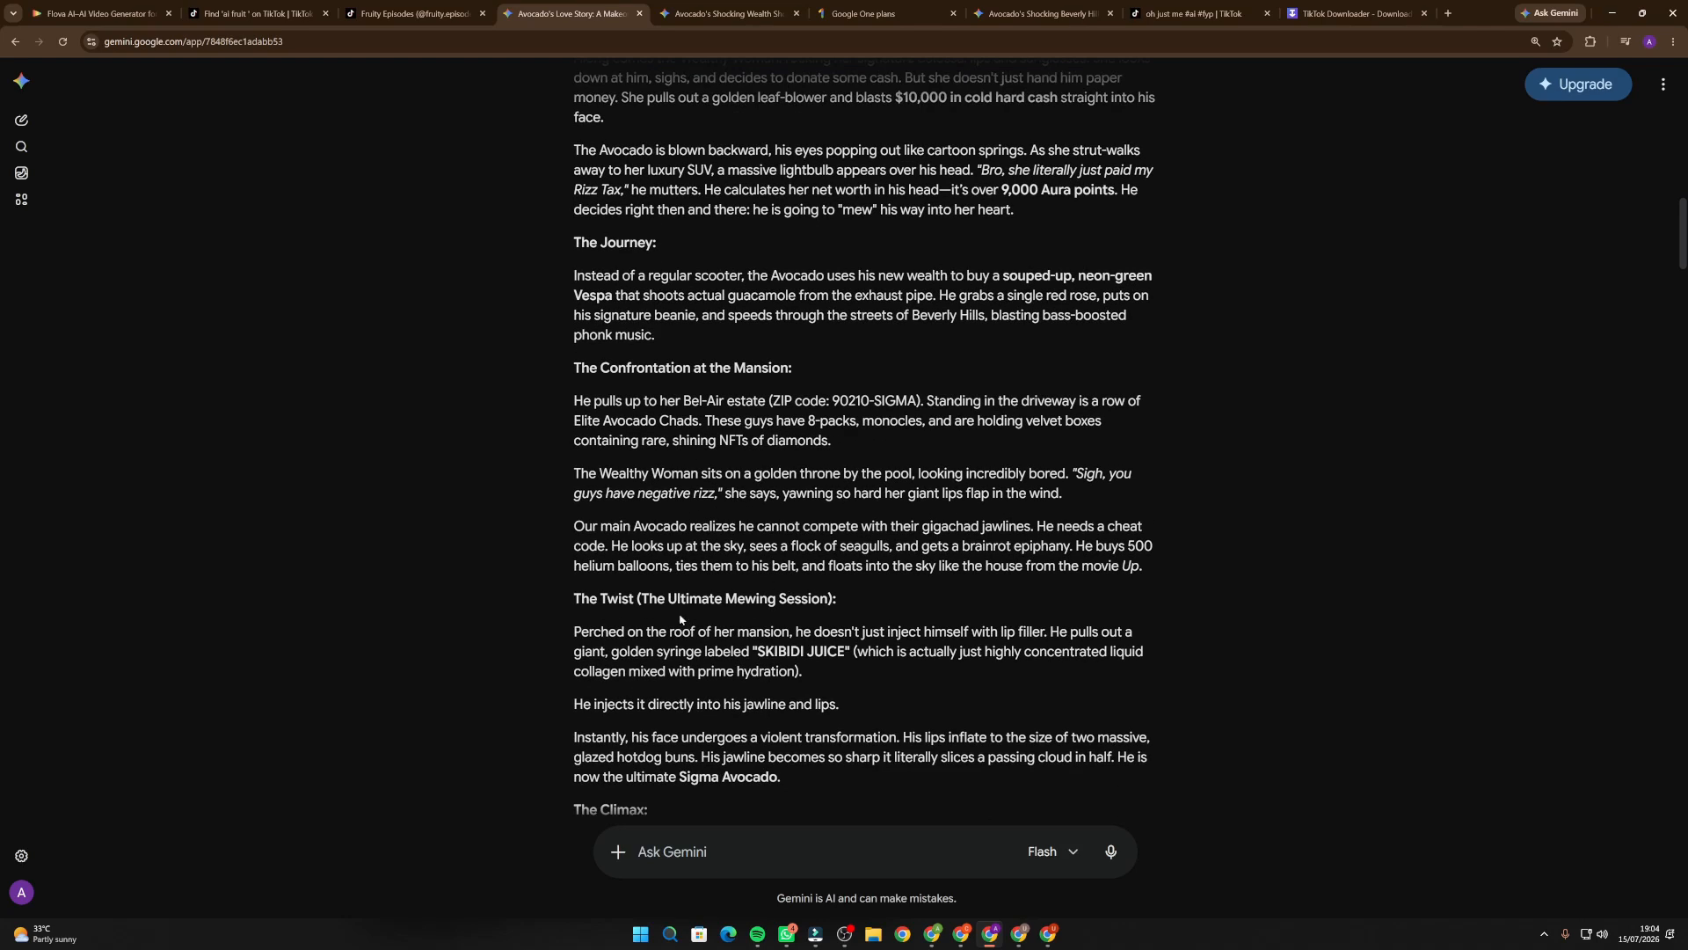
scroll(797, 599, down, 1)
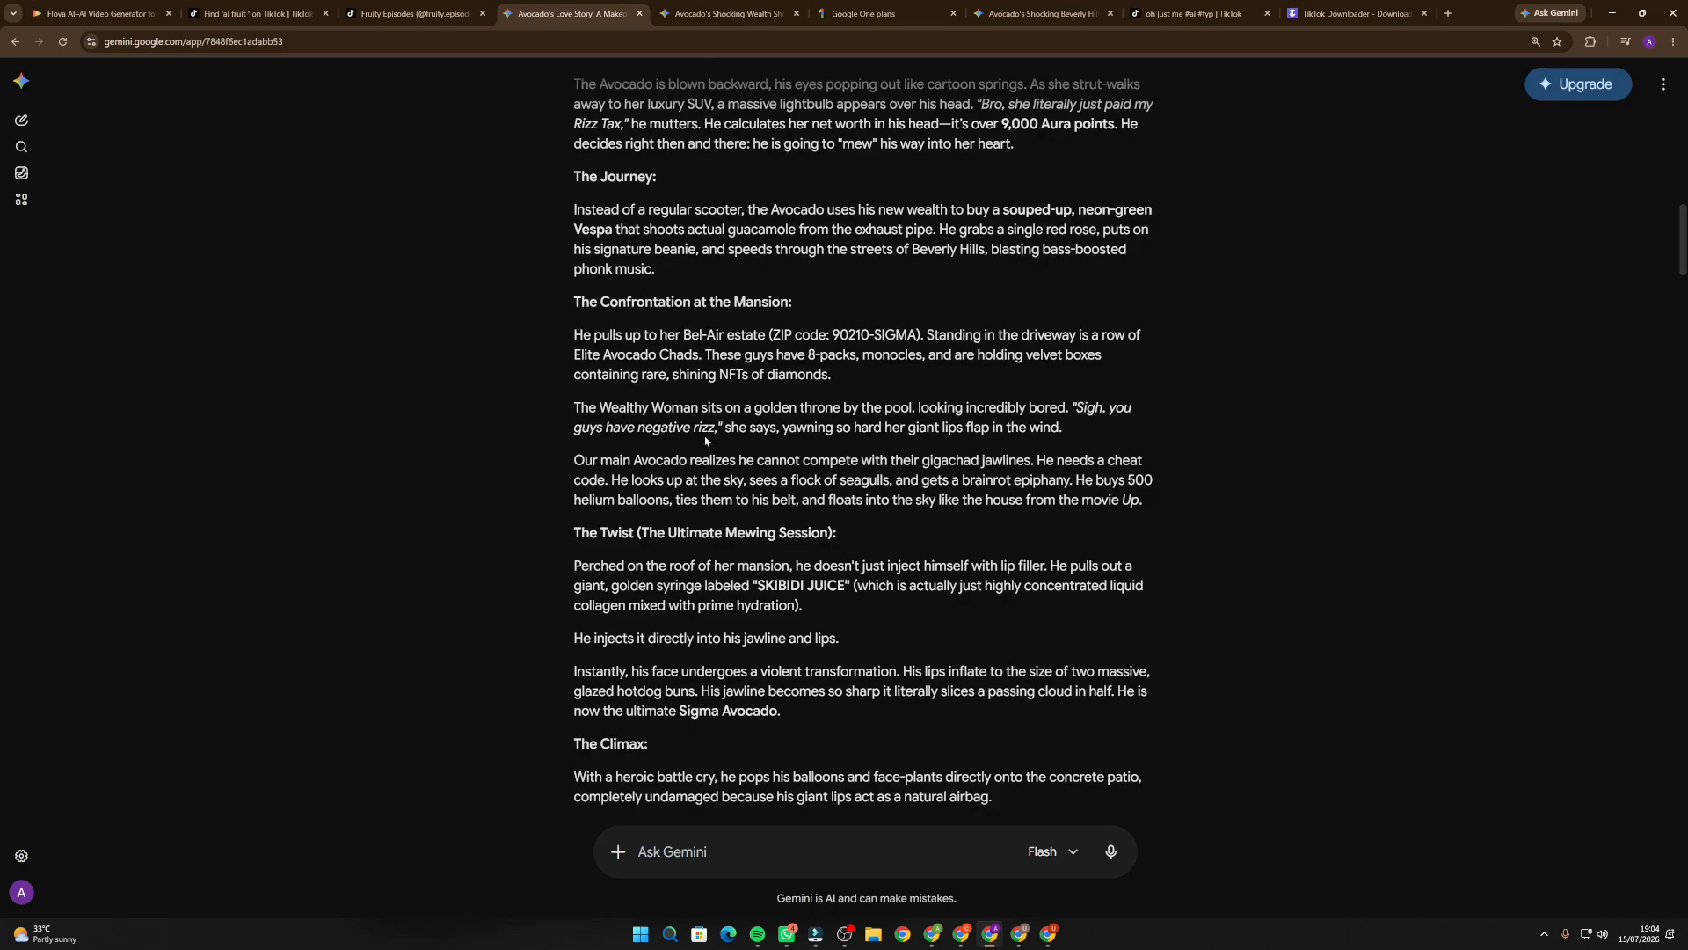
Skim the story's twist and climax to the ending, and look back over its earlier sections.
scroll(697, 411, down, 3)
scroll(697, 413, up, 6)
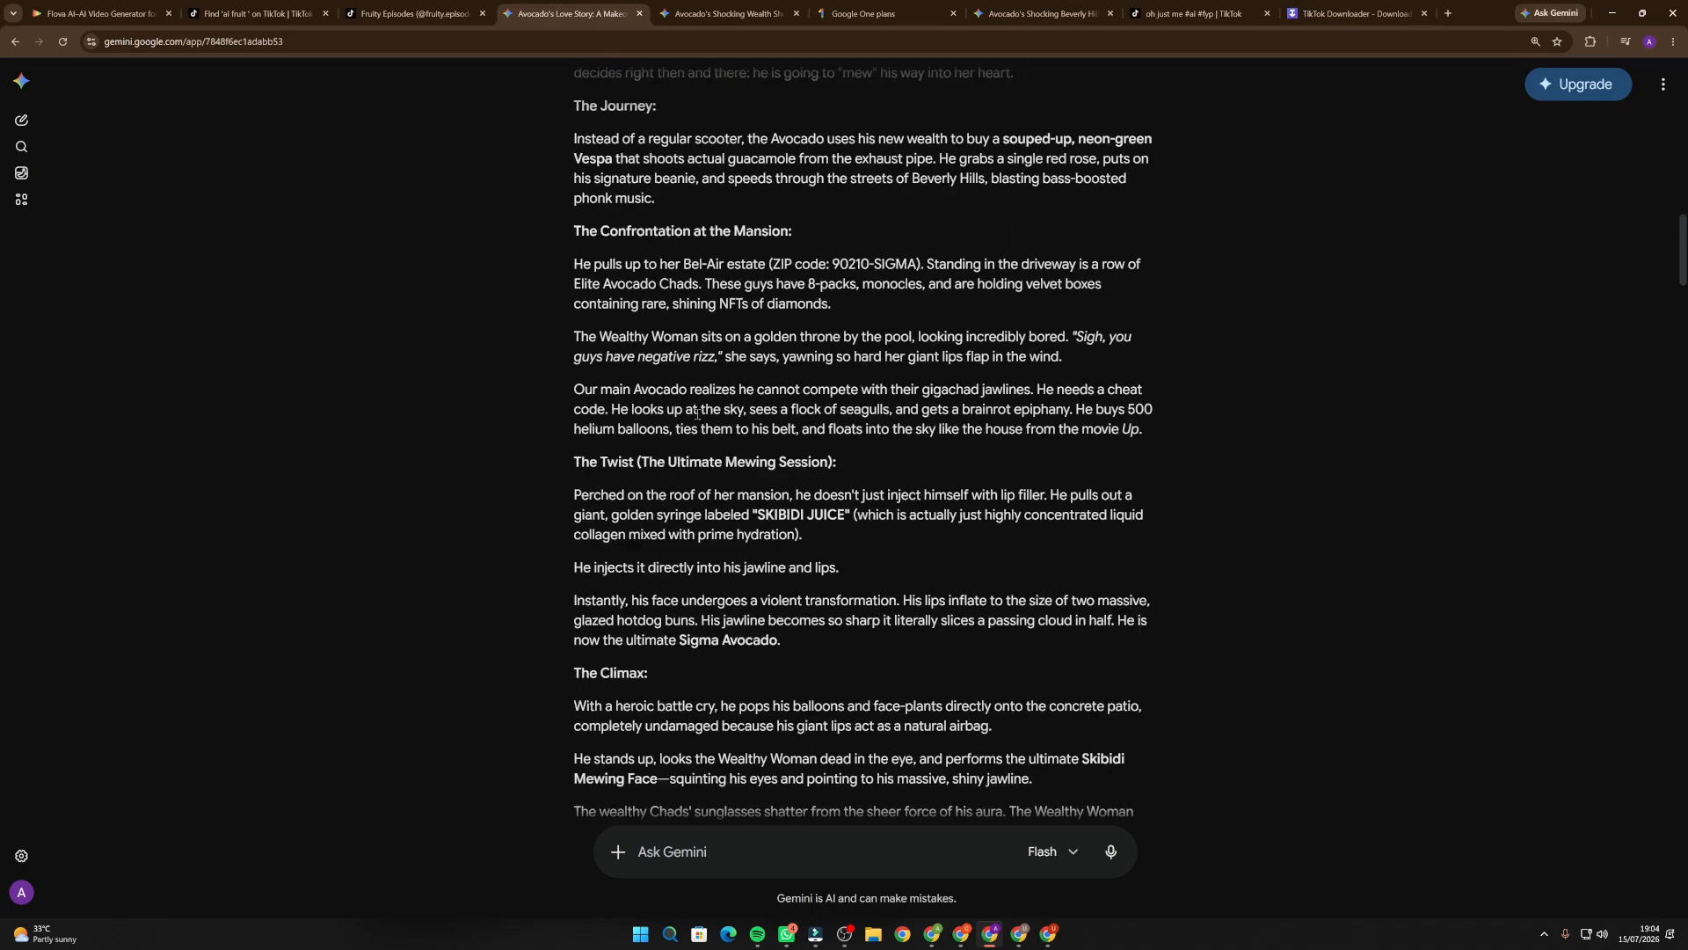
scroll(697, 413, up, 6)
scroll(698, 426, down, 13)
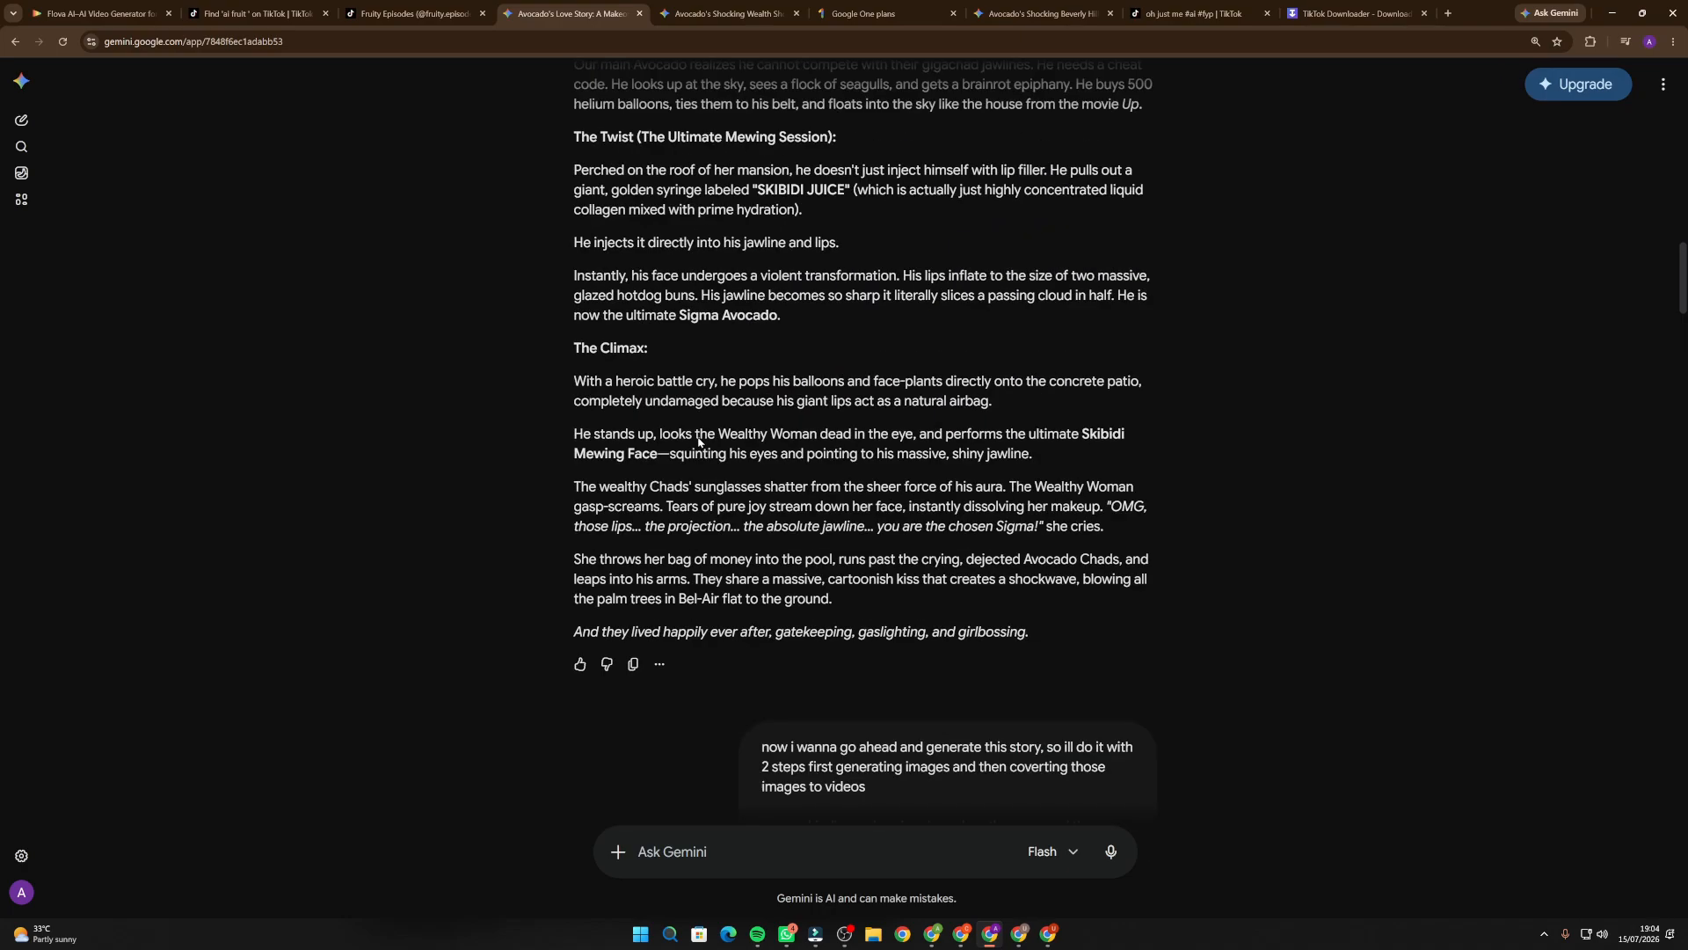
scroll(699, 442, up, 4)
scroll(699, 443, up, 4)
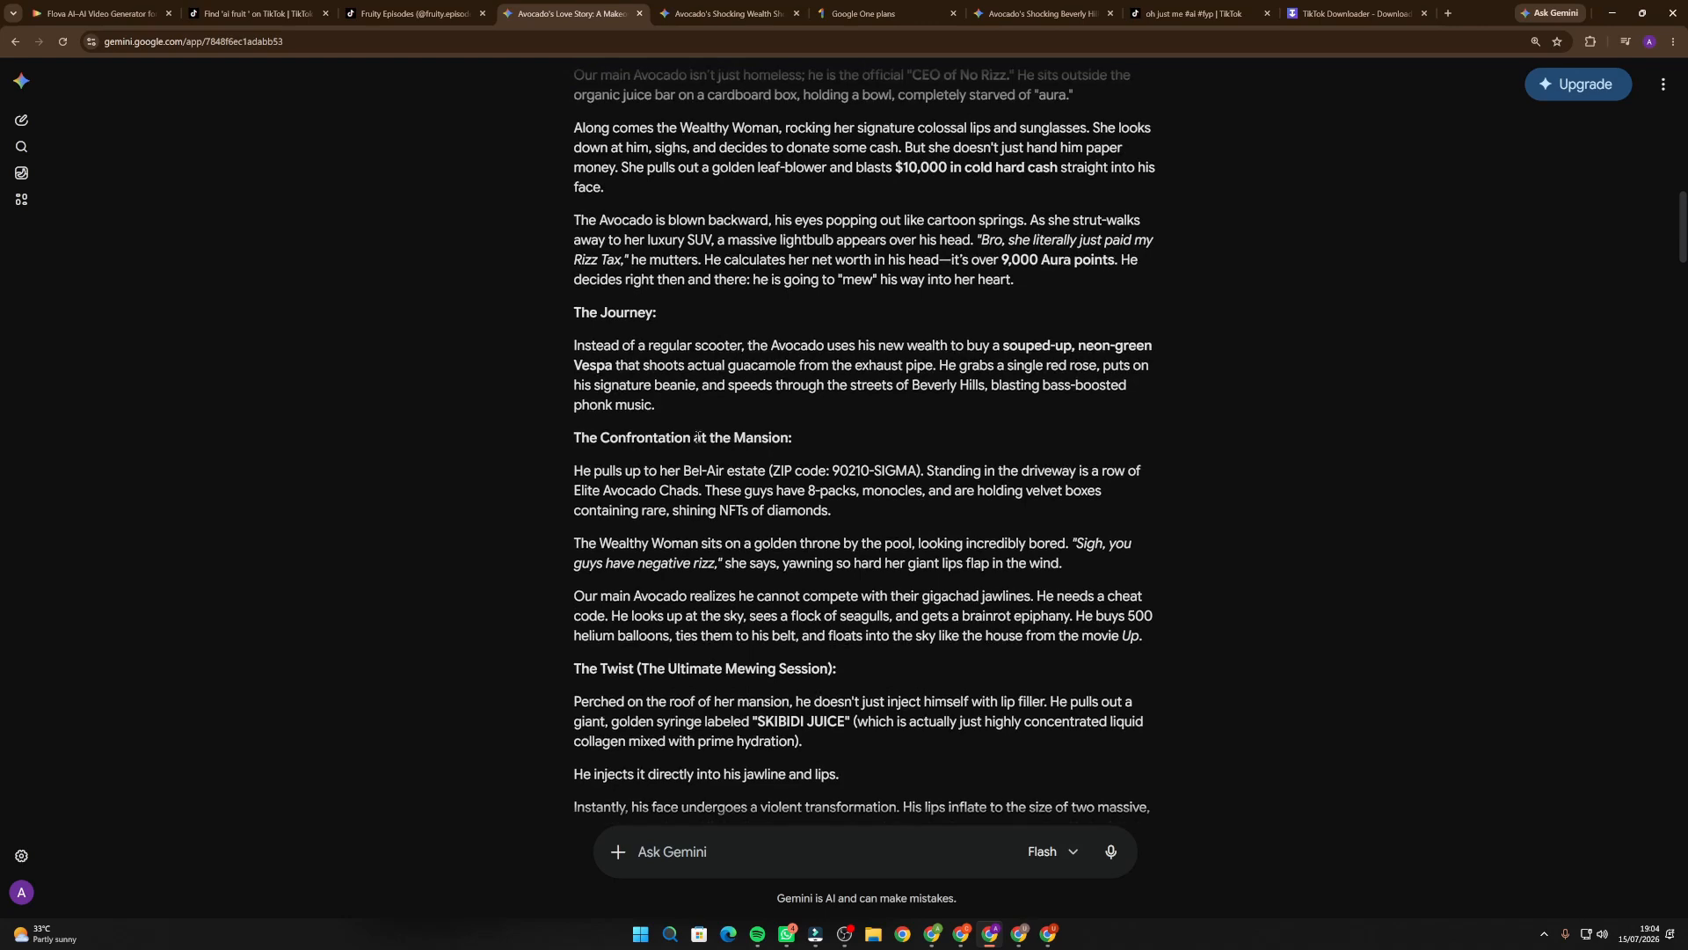
scroll(697, 437, up, 2)
scroll(737, 434, down, 3)
Examine the prompt requesting JSON image prompts in separate tabs at 9:16, highlighting its key phrases.
scroll(737, 435, down, 14)
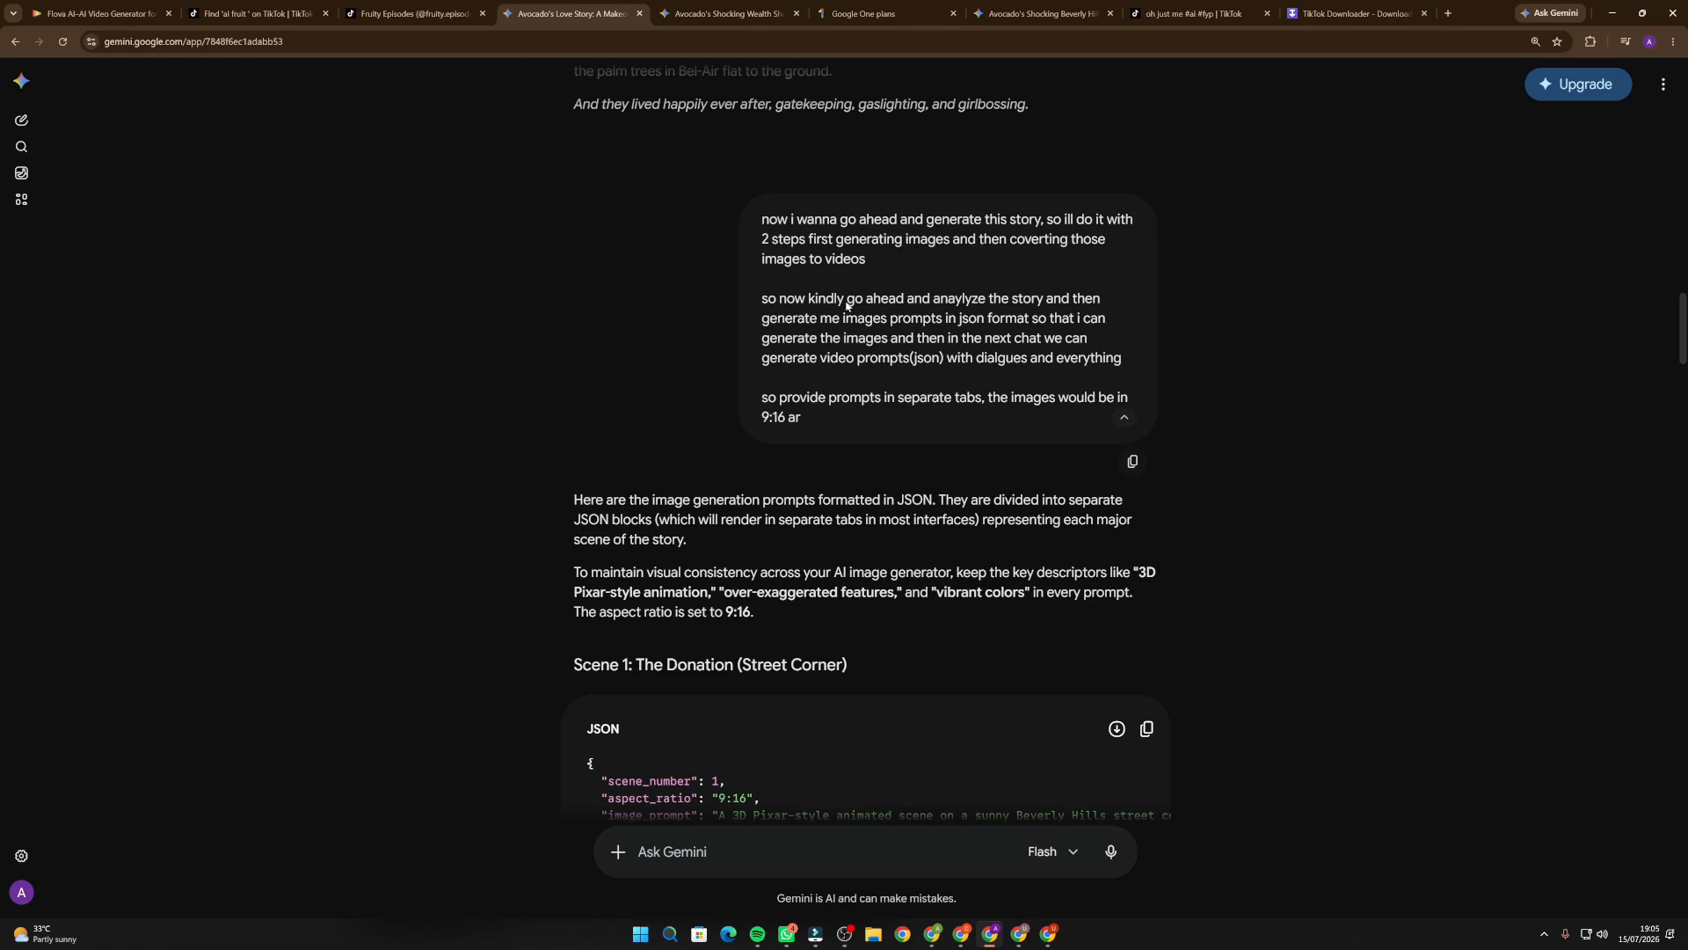
drag(846, 305, 1084, 319)
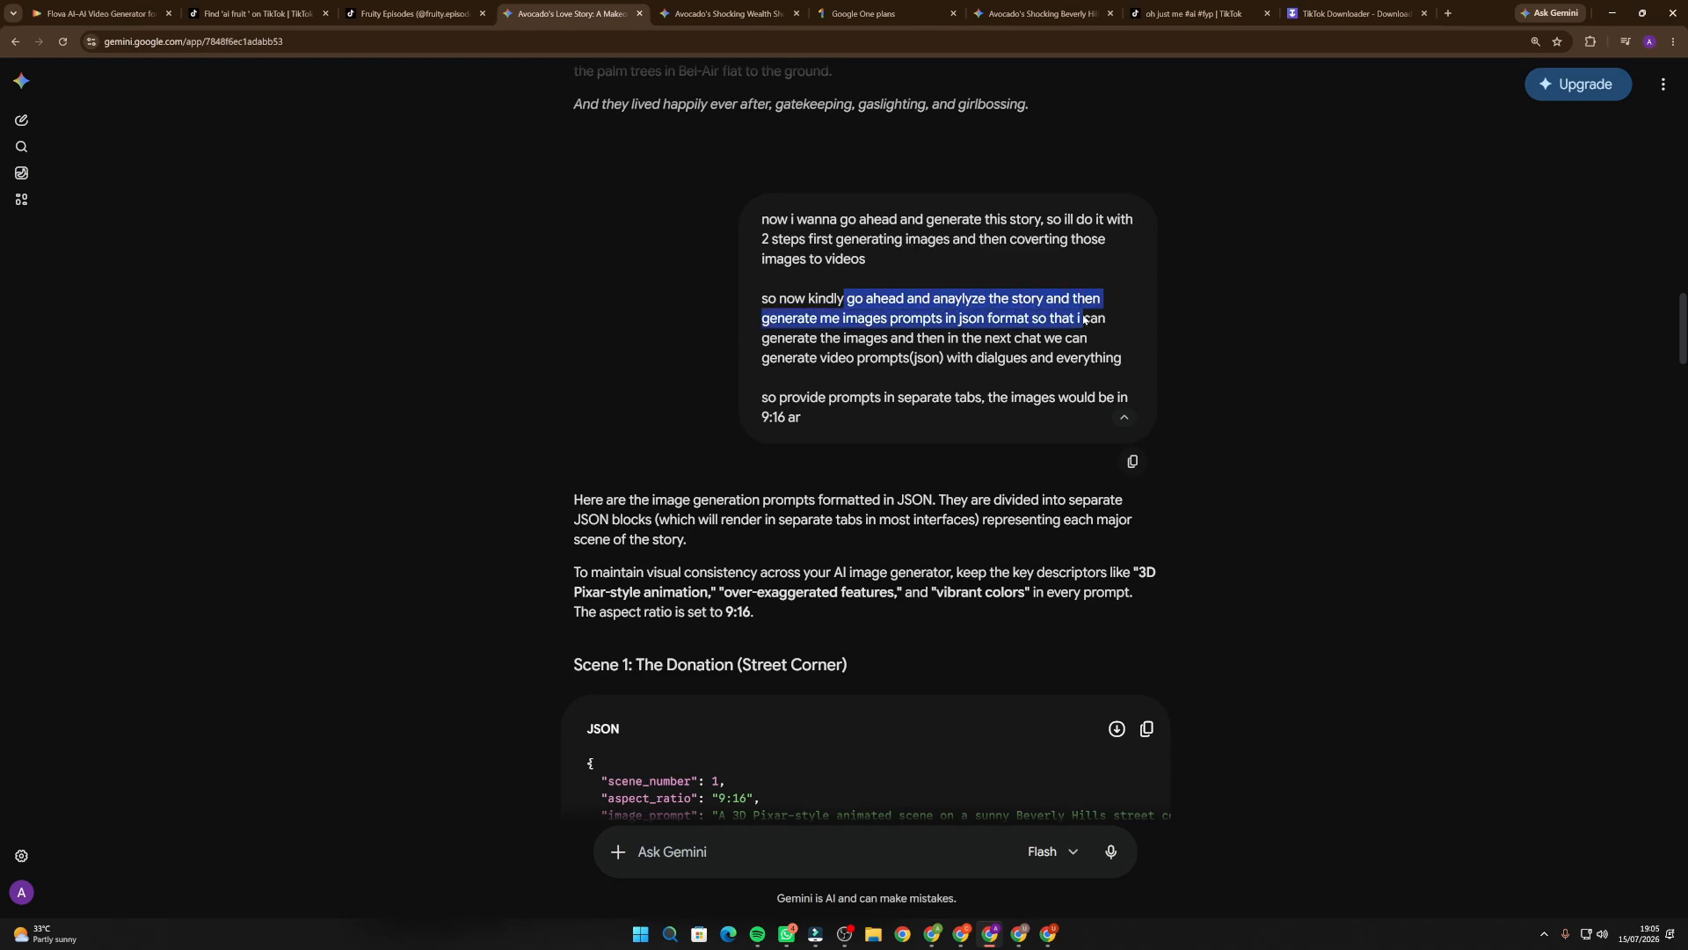
mouse_move(956, 319)
mouse_down()
mouse_move(1026, 320)
mouse_move(988, 324)
mouse_up()
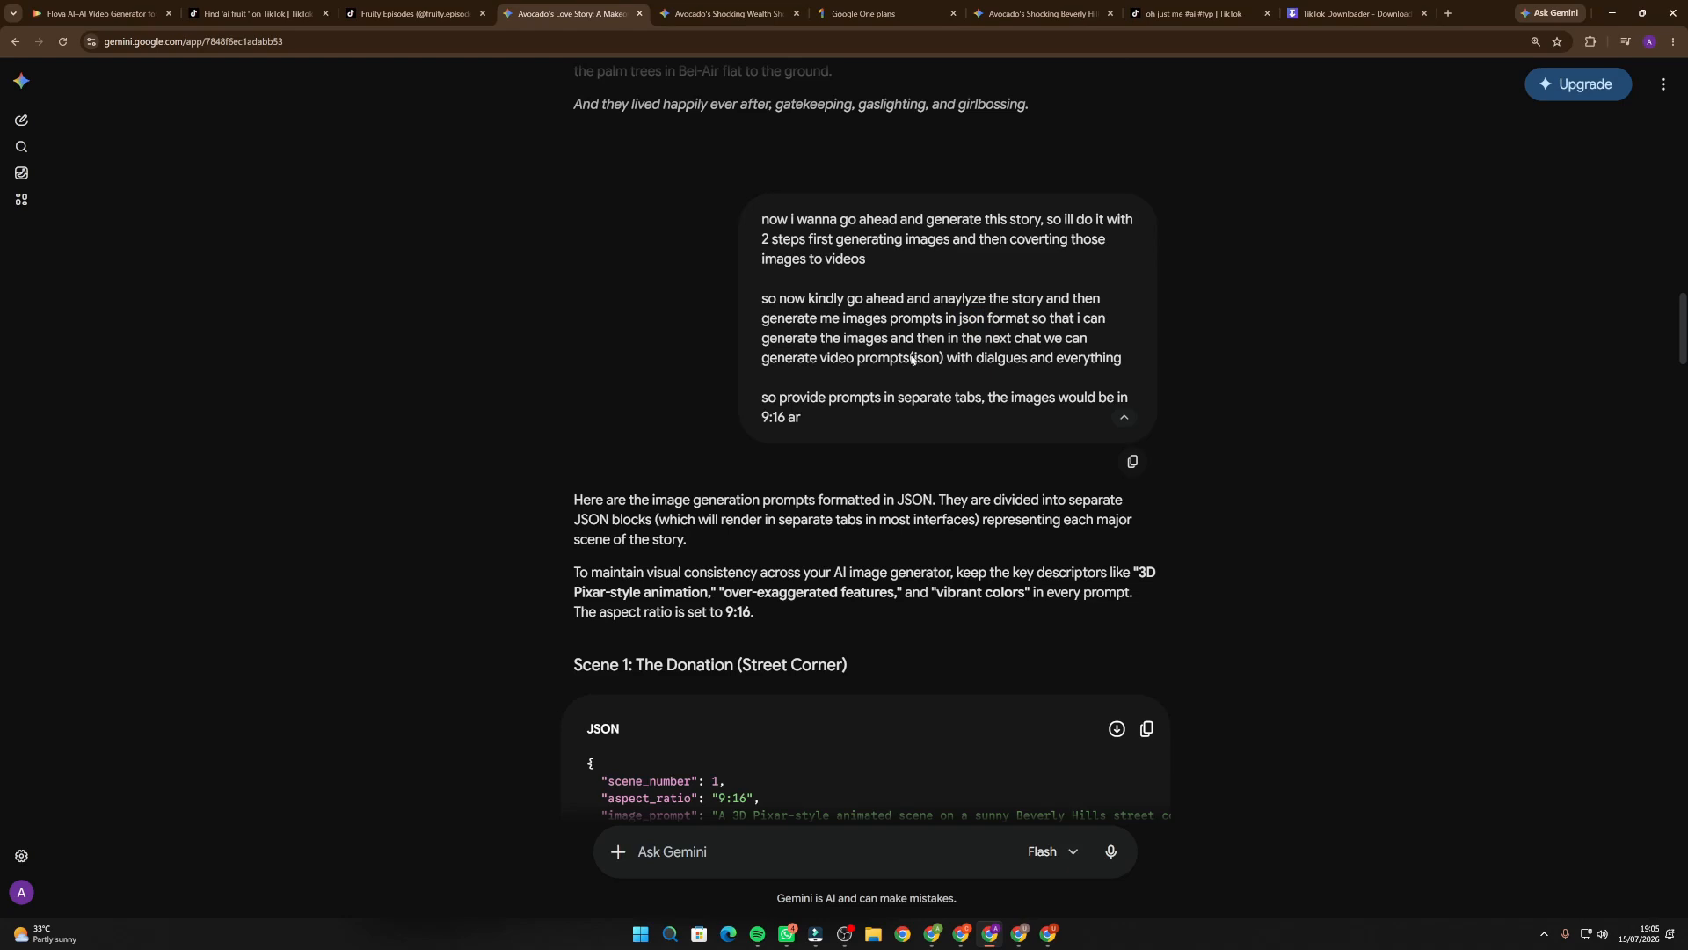
drag(912, 357, 1090, 359)
click(871, 408)
drag(842, 398, 948, 413)
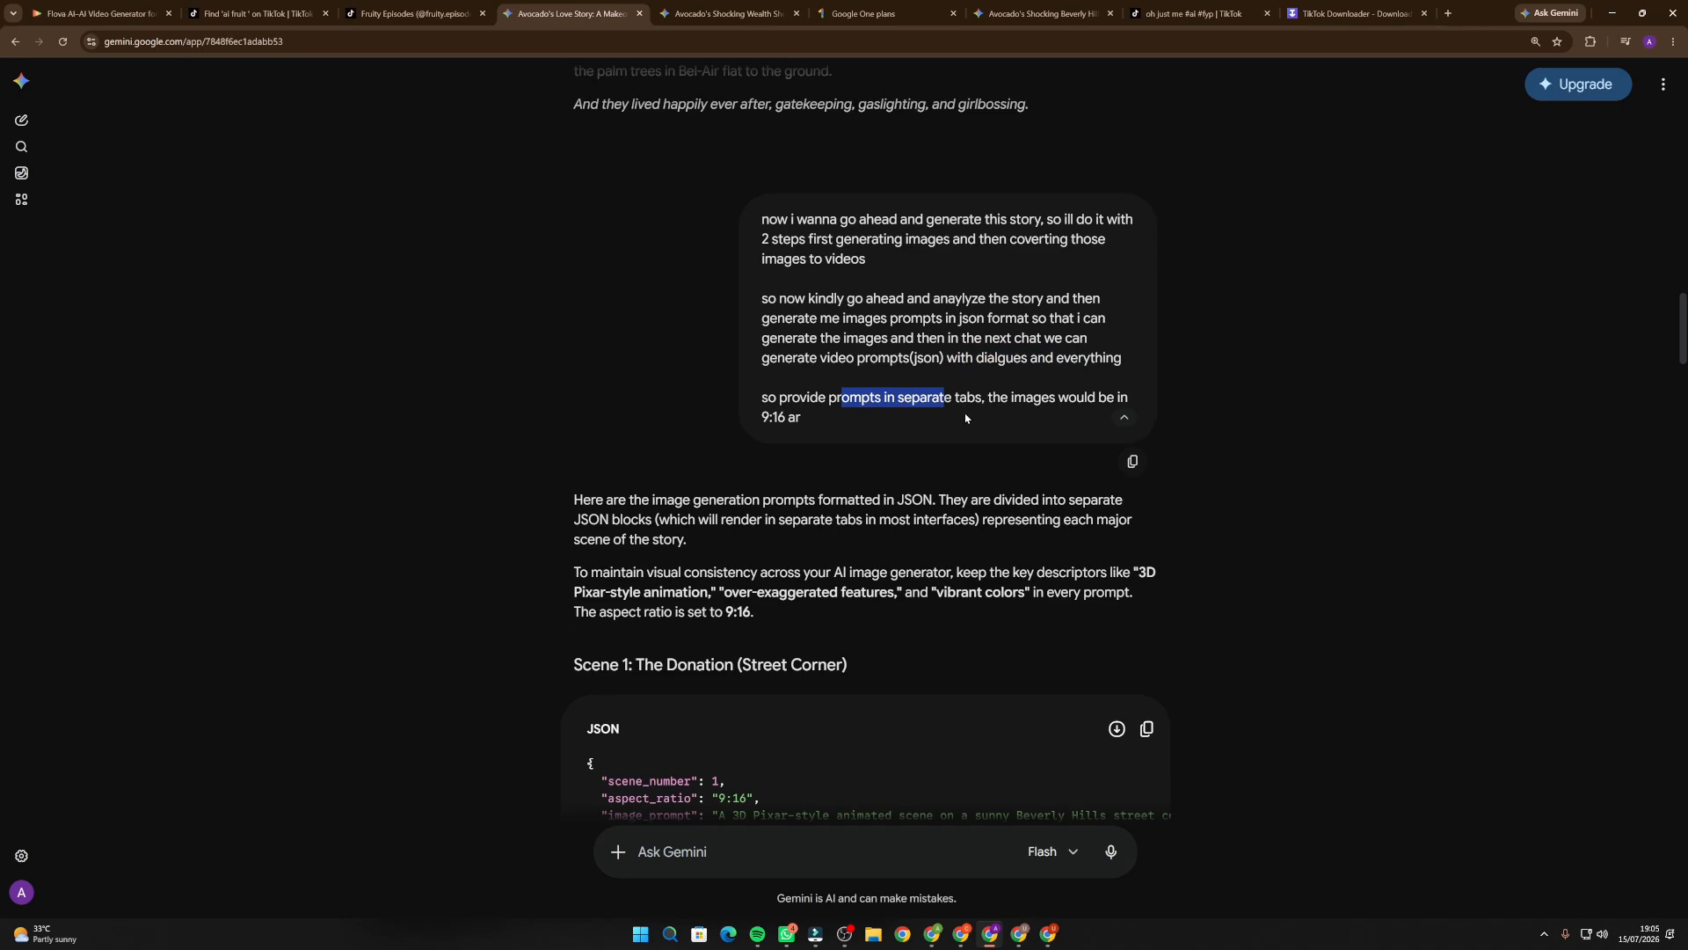
drag(808, 420, 765, 392)
click(765, 389)
Review the JSON image prompts scene by scene, checking the scene titles and the aspect ratio setting.
scroll(713, 347, down, 2)
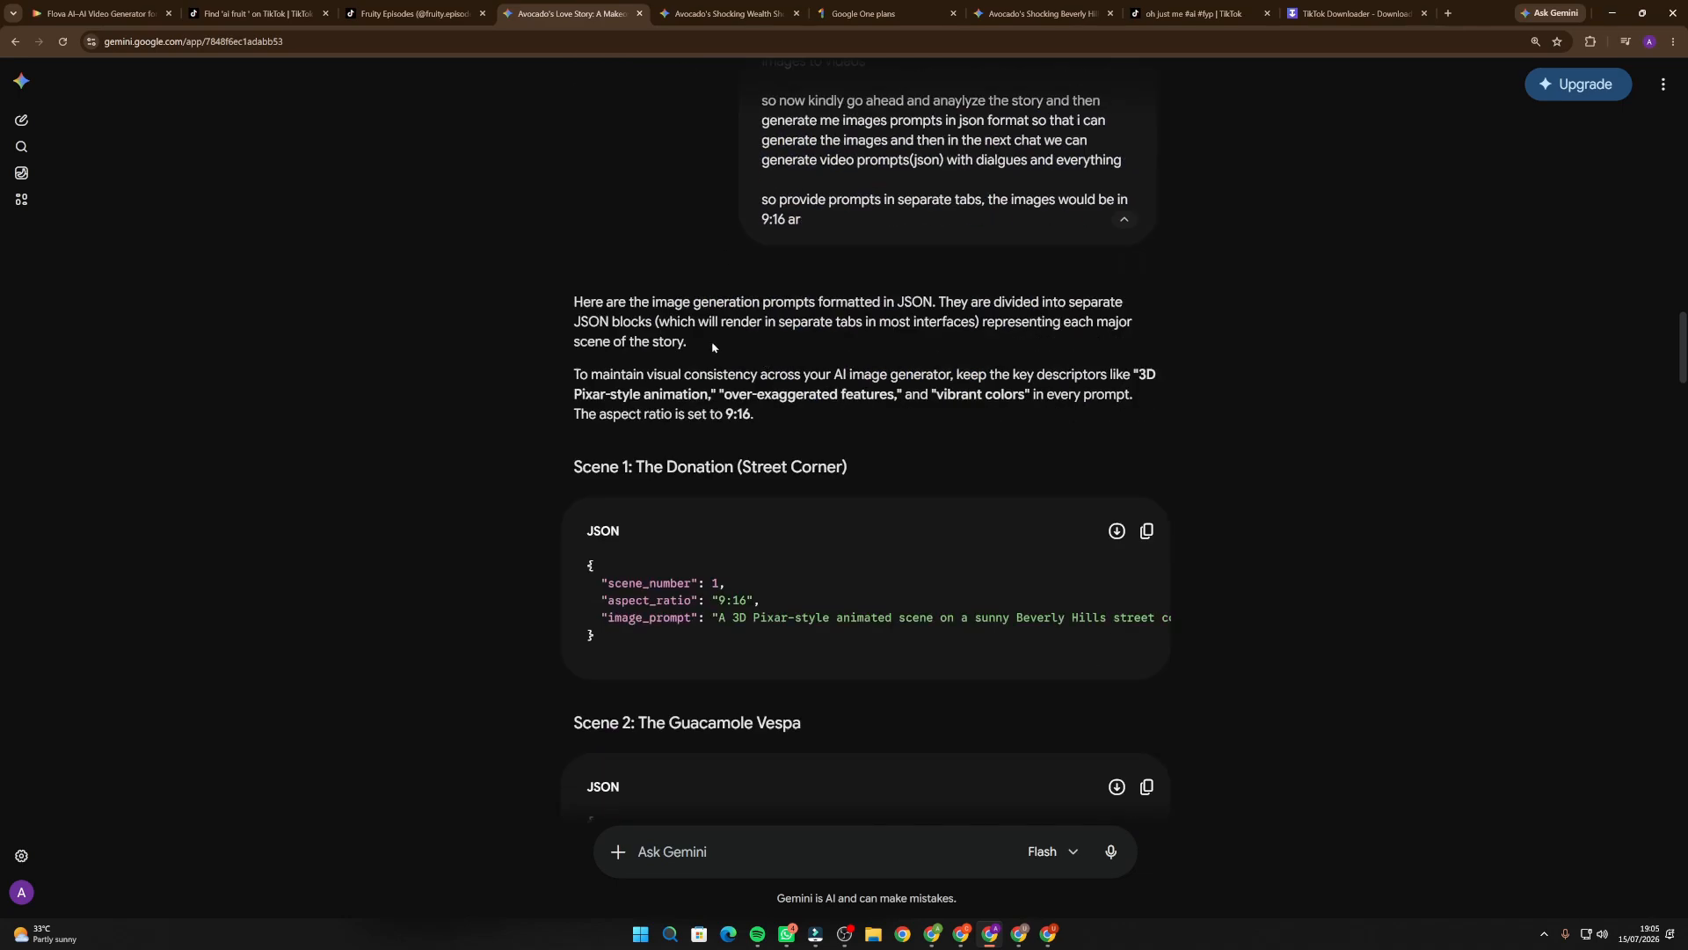
scroll(681, 365, down, 2)
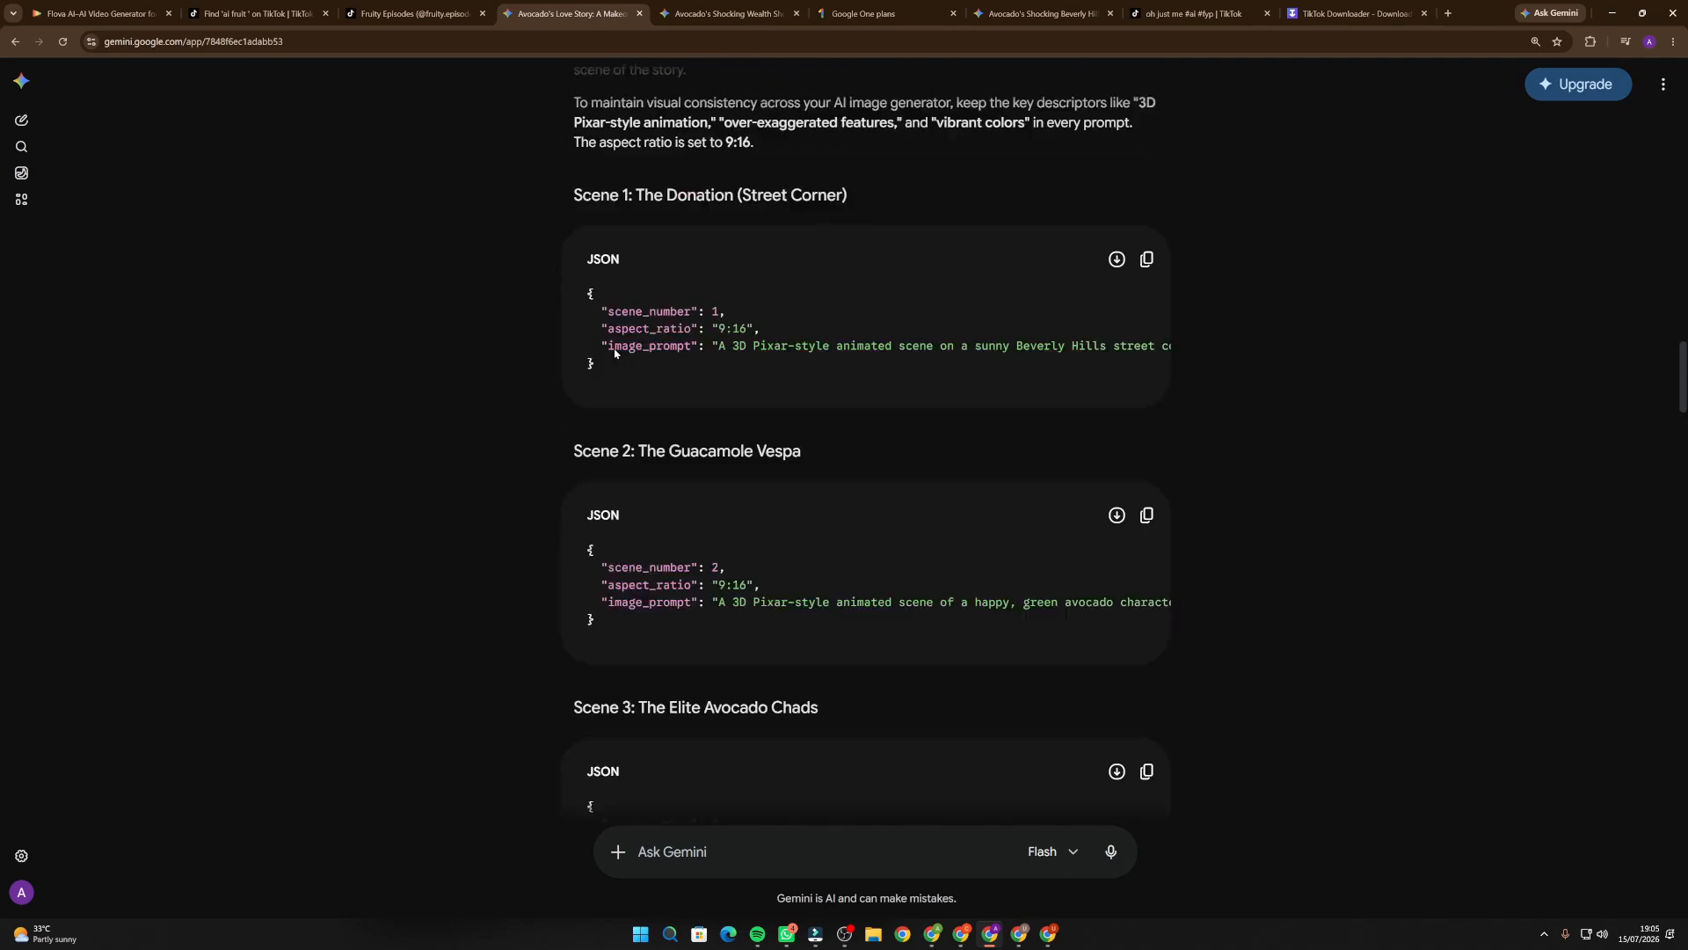
scroll(616, 378, down, 3)
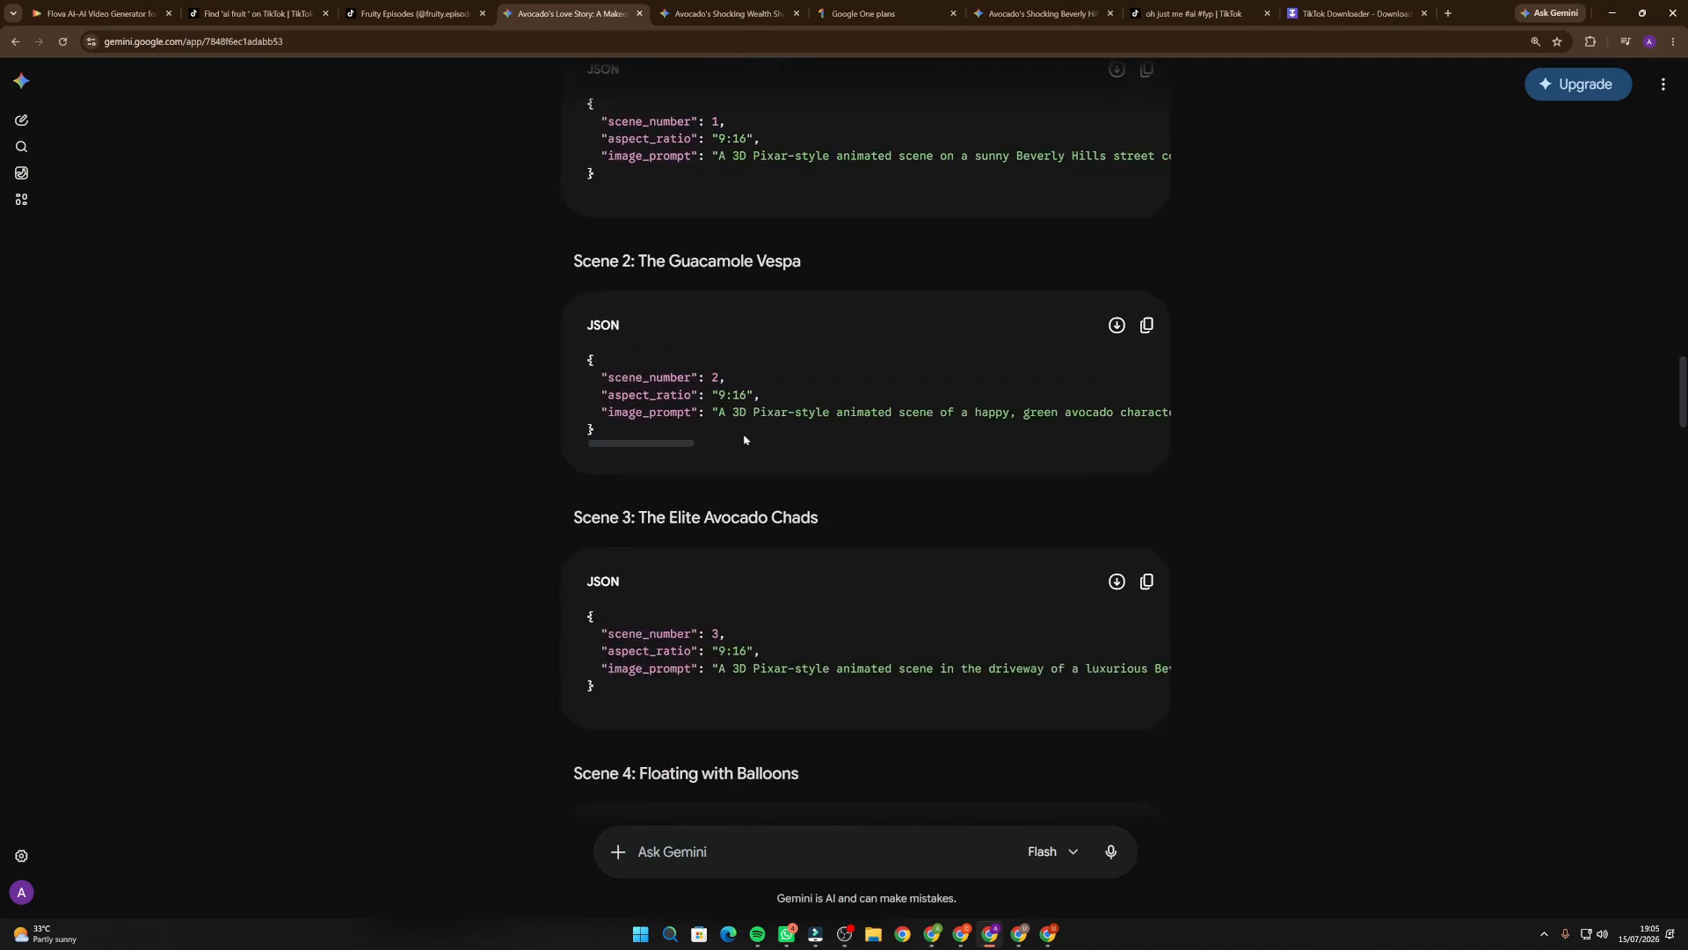
drag(725, 395, 764, 395)
click(659, 437)
scroll(717, 458, down, 4)
scroll(720, 452, up, 3)
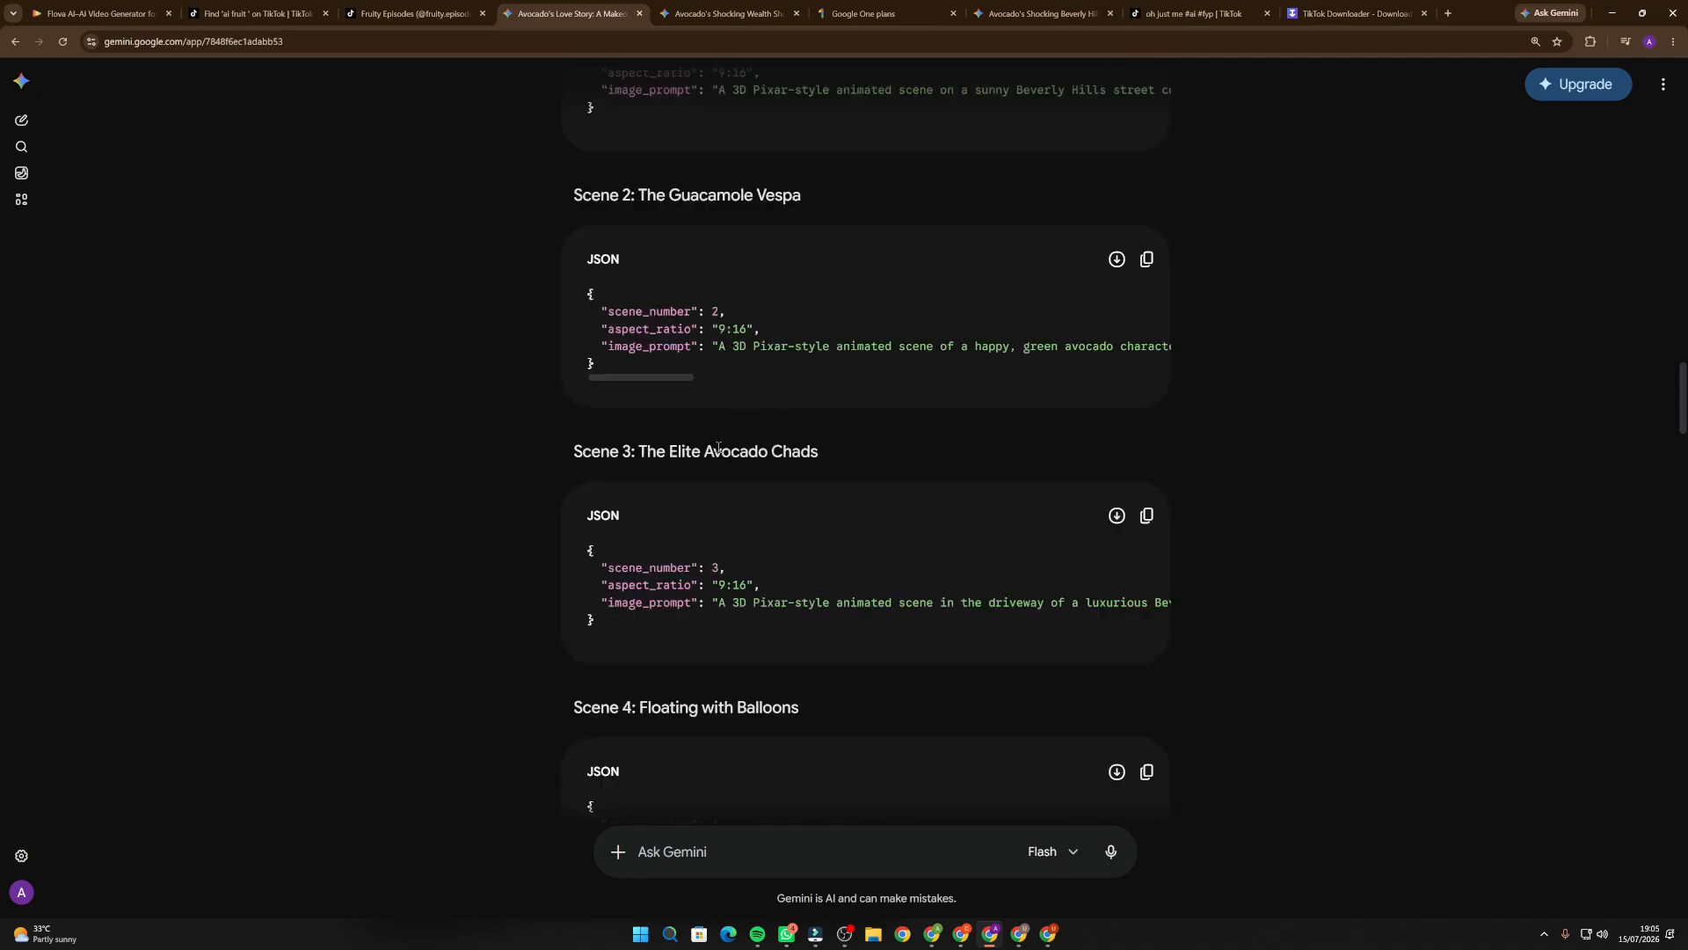
scroll(718, 449, up, 5)
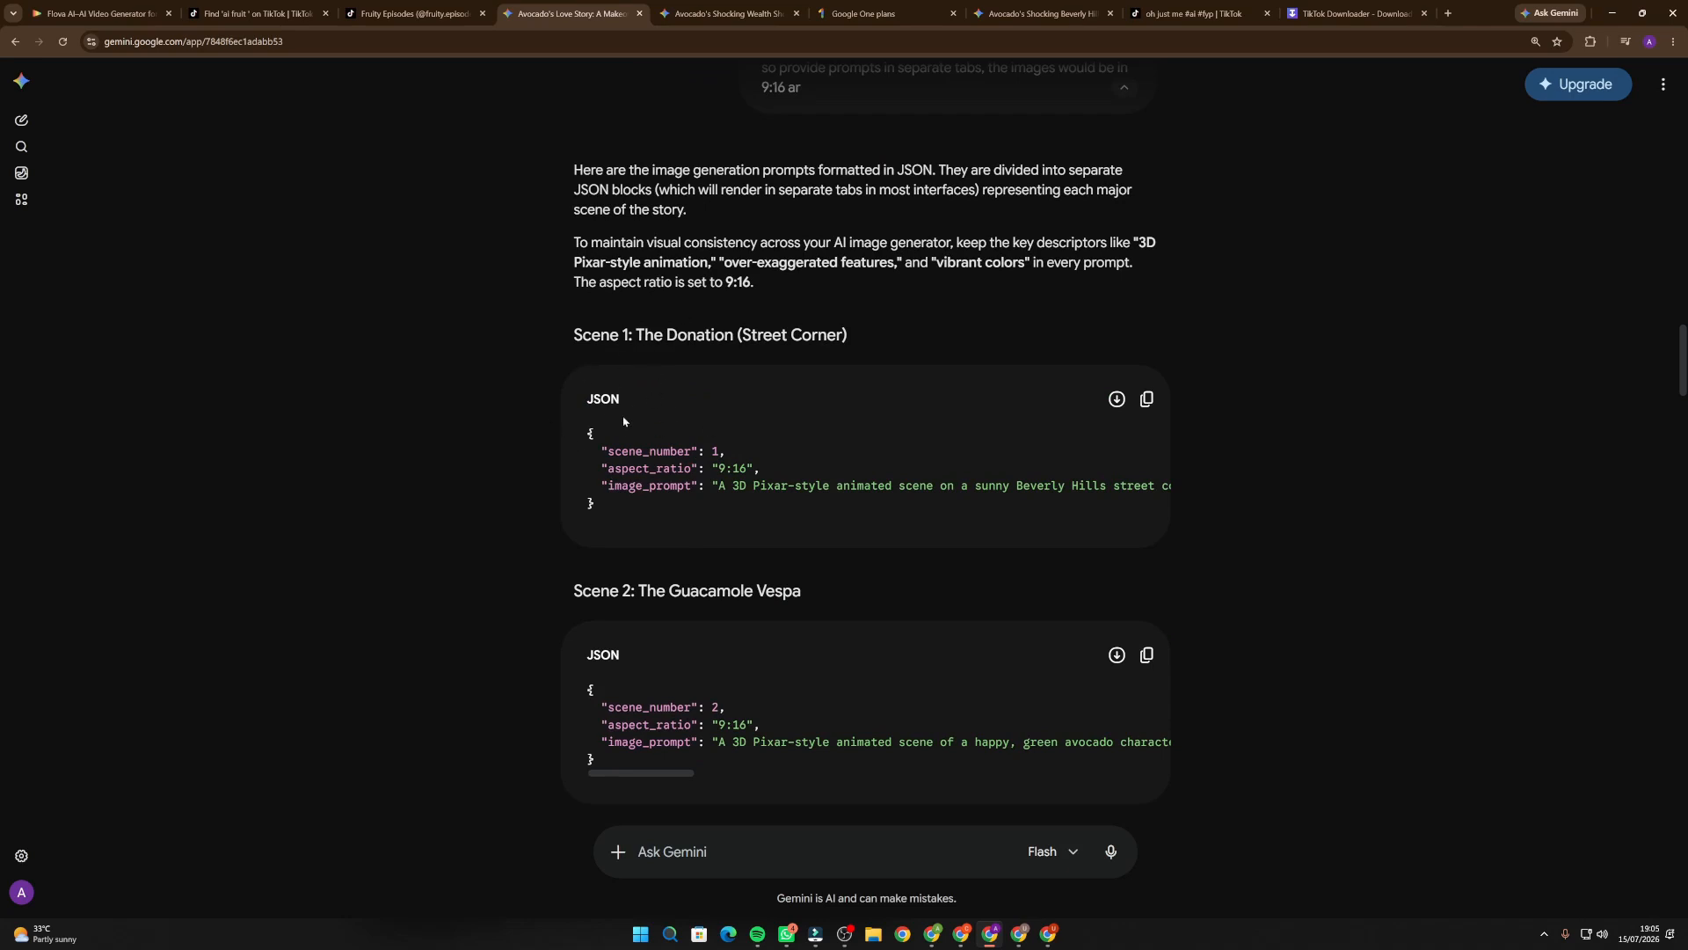
Open a new Gemini chat in a separate tab and set it to image creation.
middle_click(21, 122)
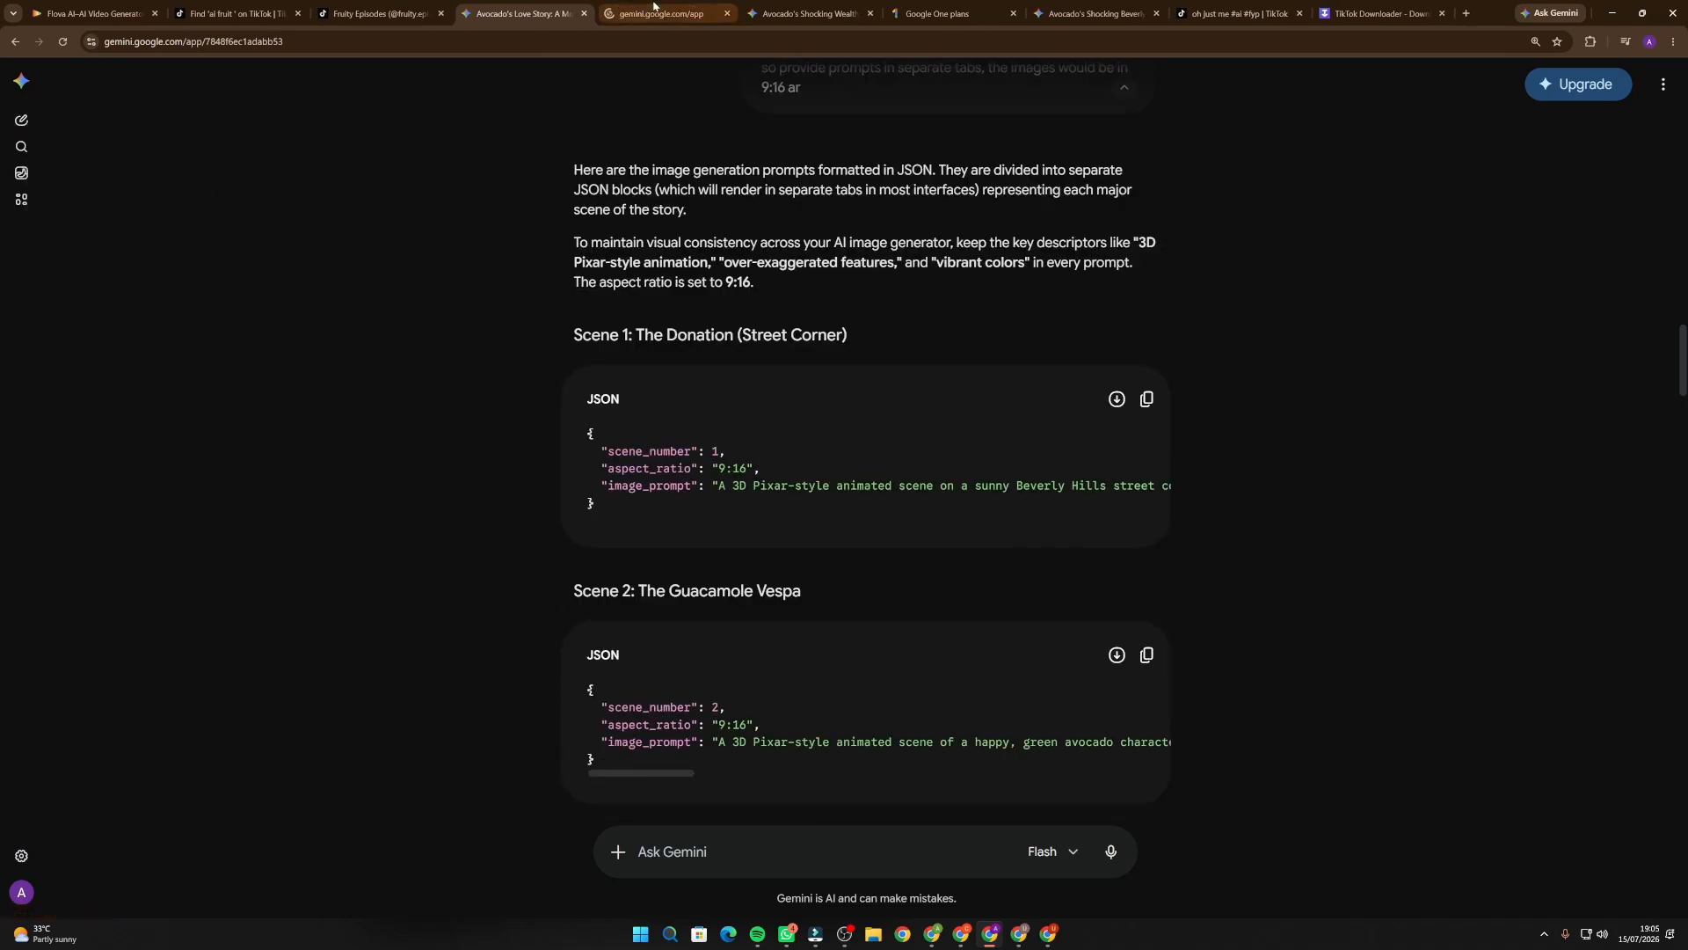
click(654, 11)
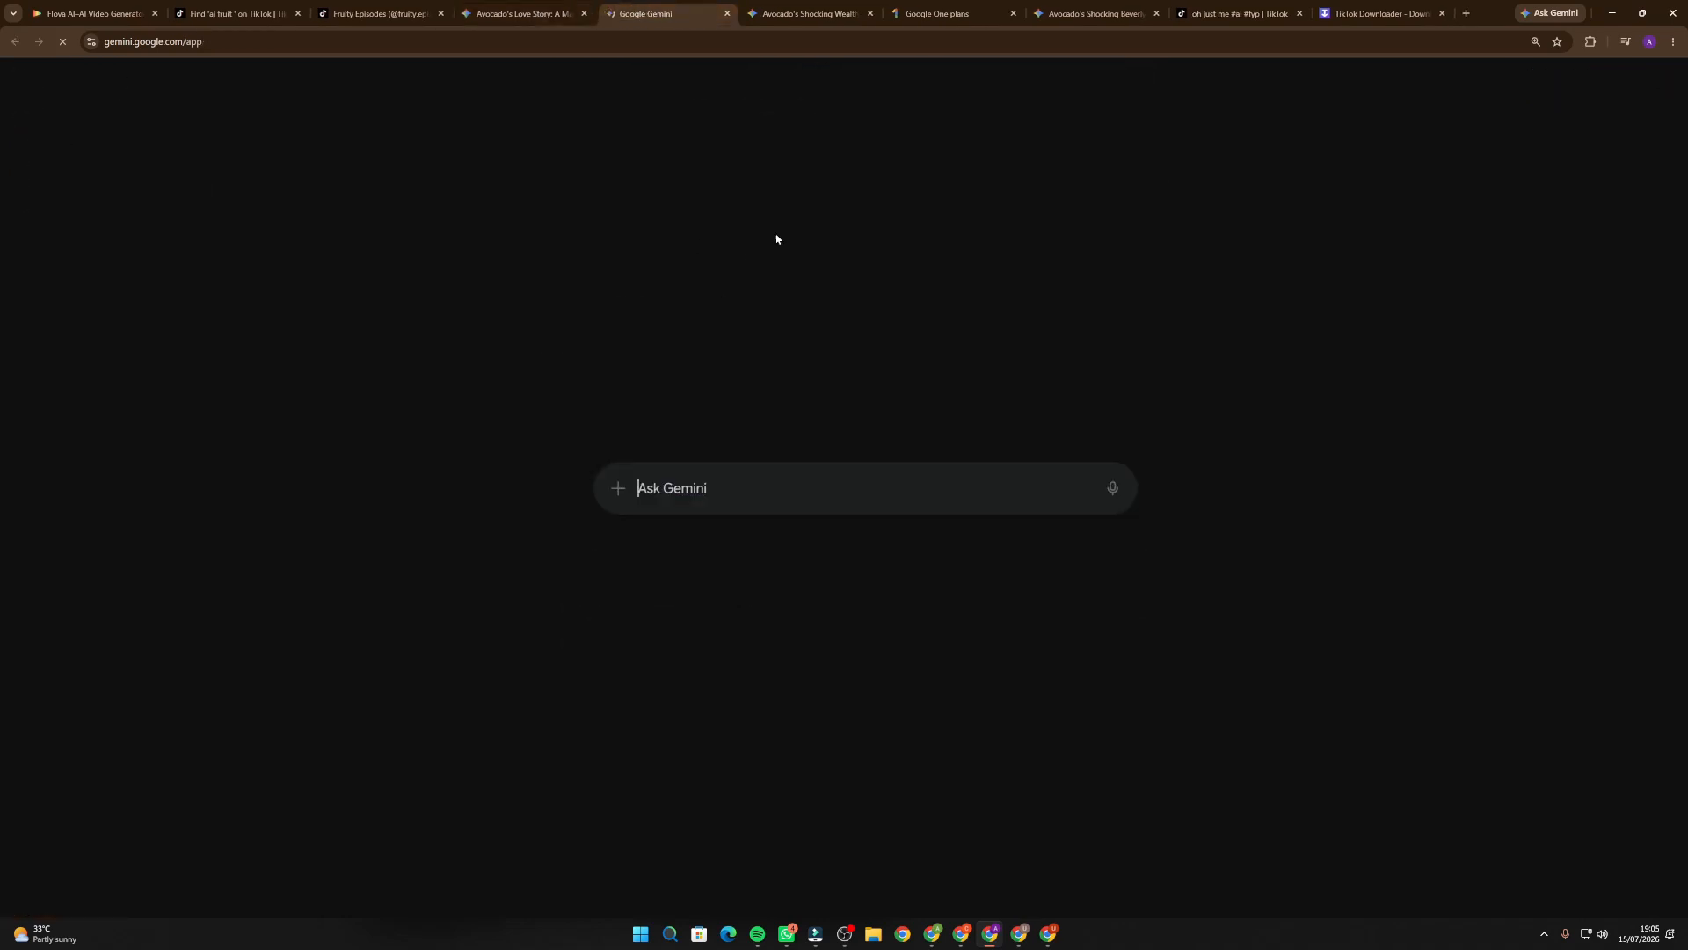
click(615, 490)
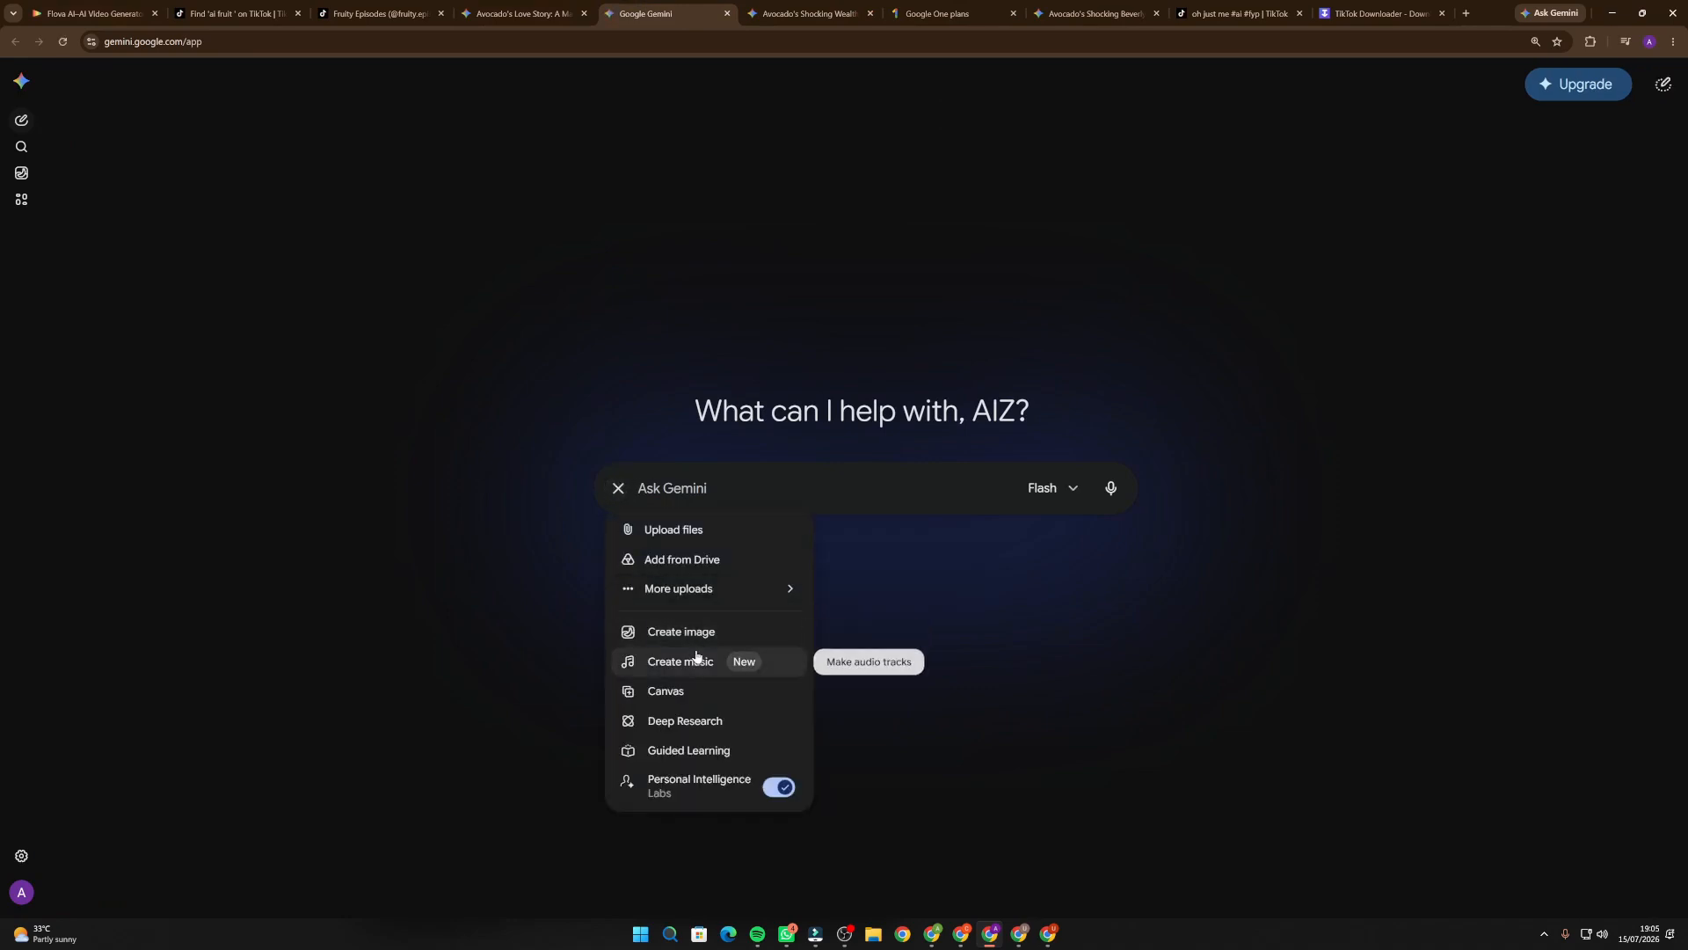
click(632, 632)
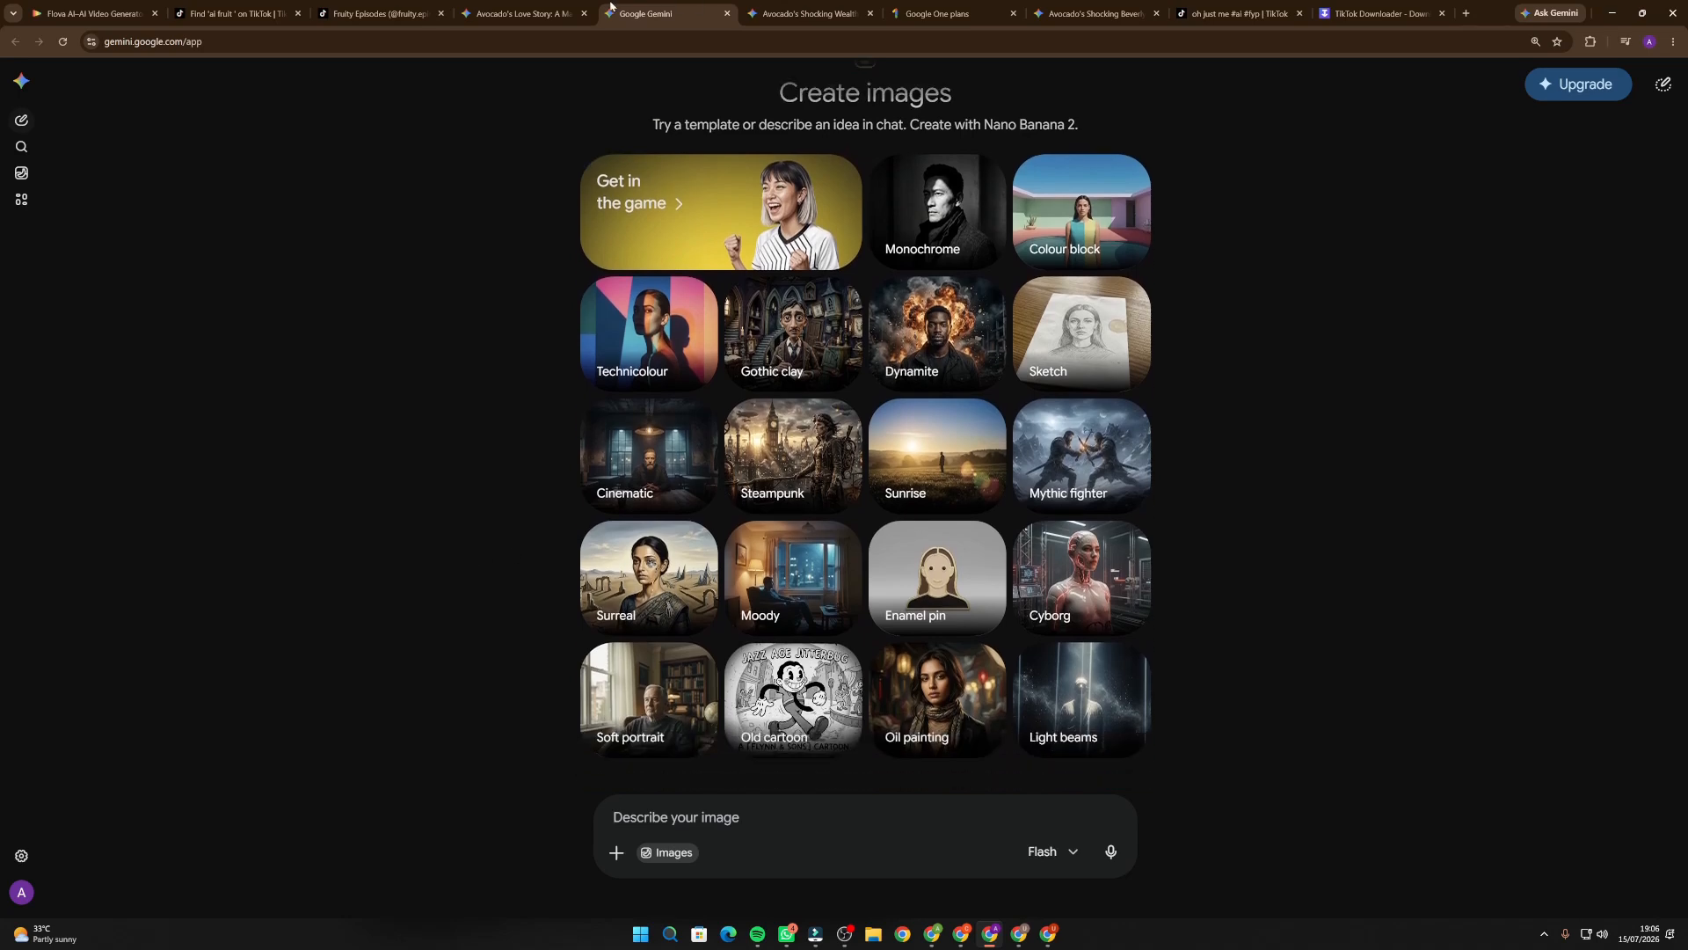
Copy the Scene 1: The Donation JSON prompt from the story chat and submit it in the image creation chat.
key(ctrl+shift+Tab)
scroll(671, 507, down, 2)
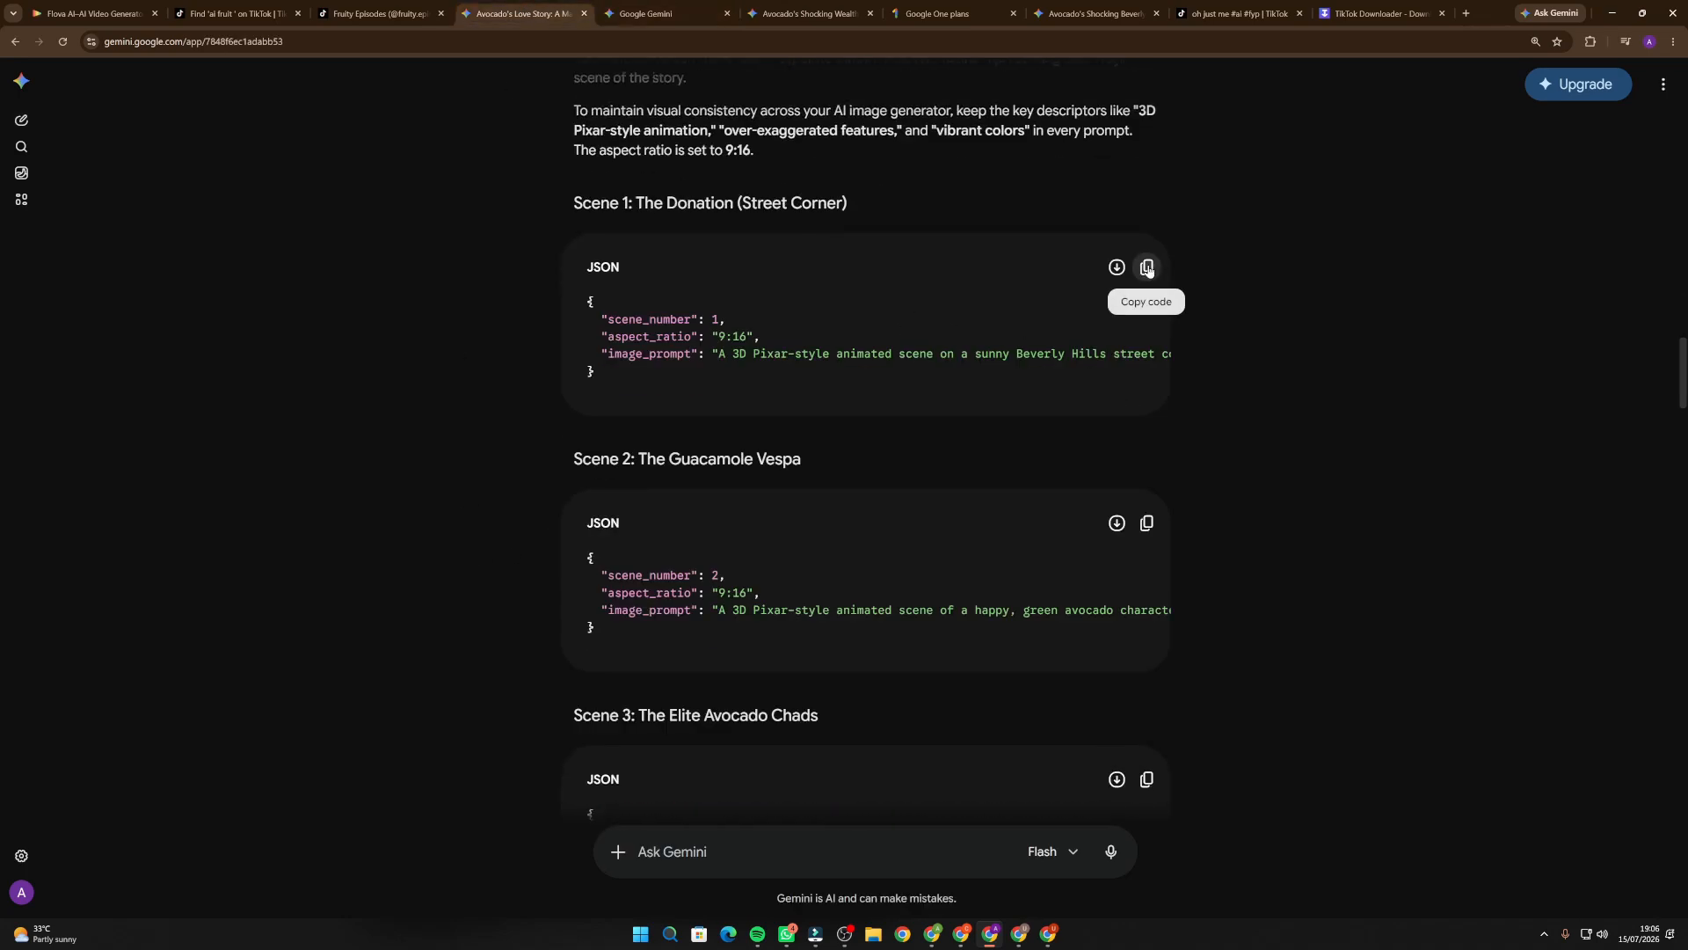
click(1146, 267)
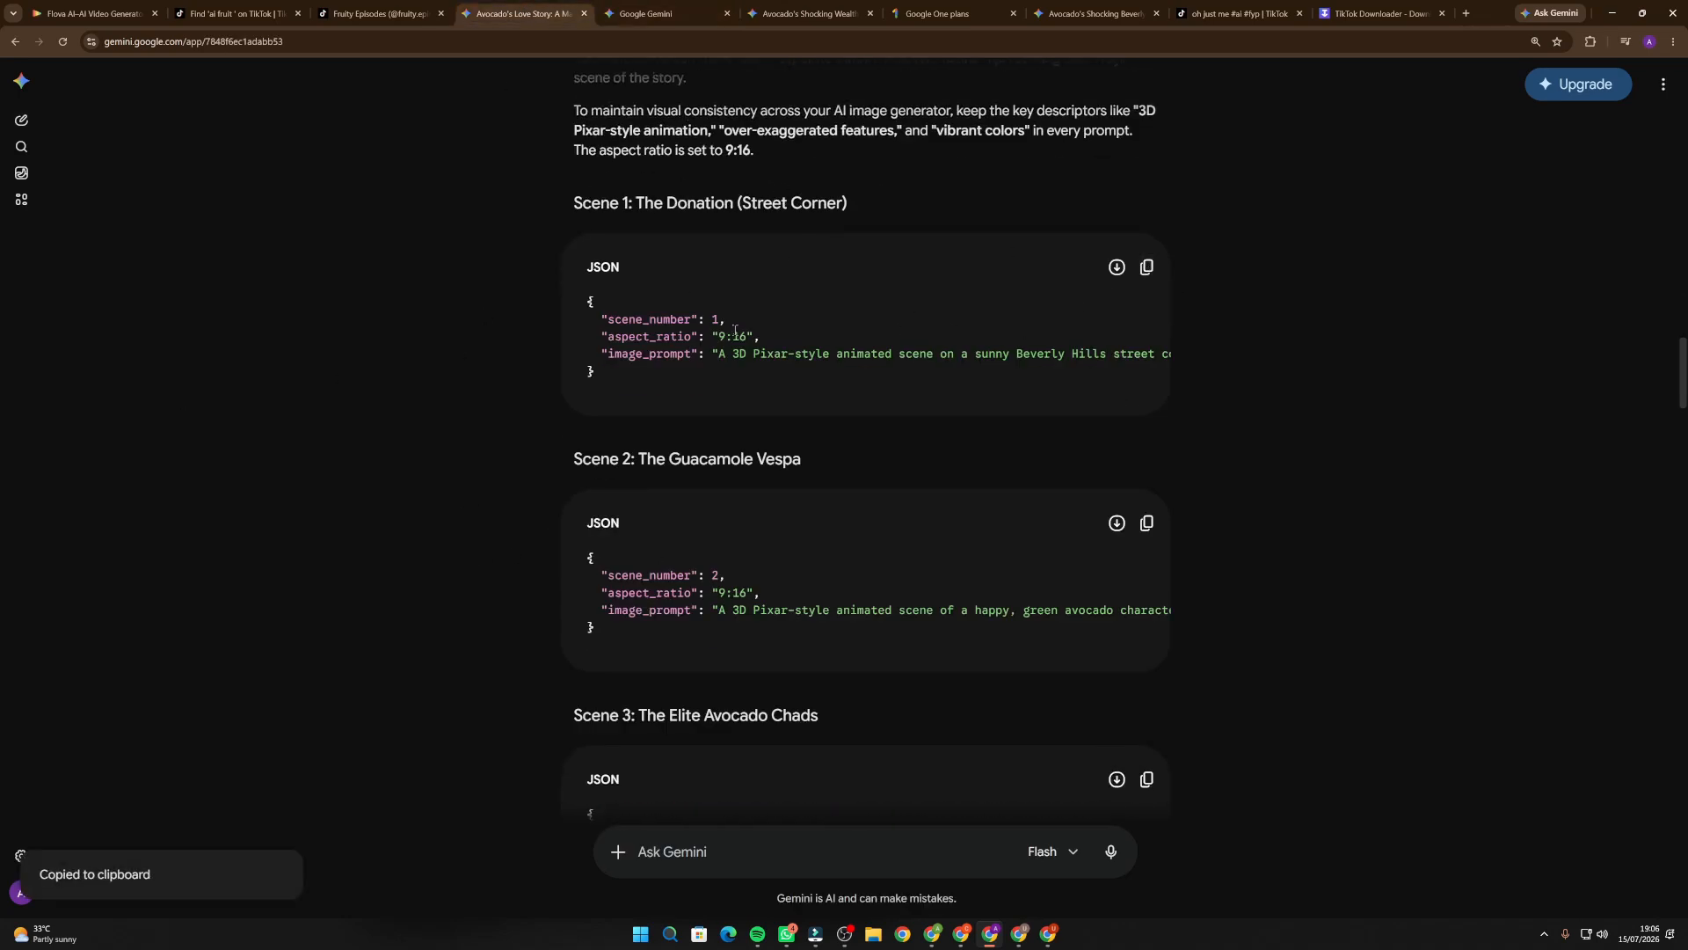
click(624, 8)
click(728, 819)
key(ctrl+v)
scroll(765, 732, up, 5)
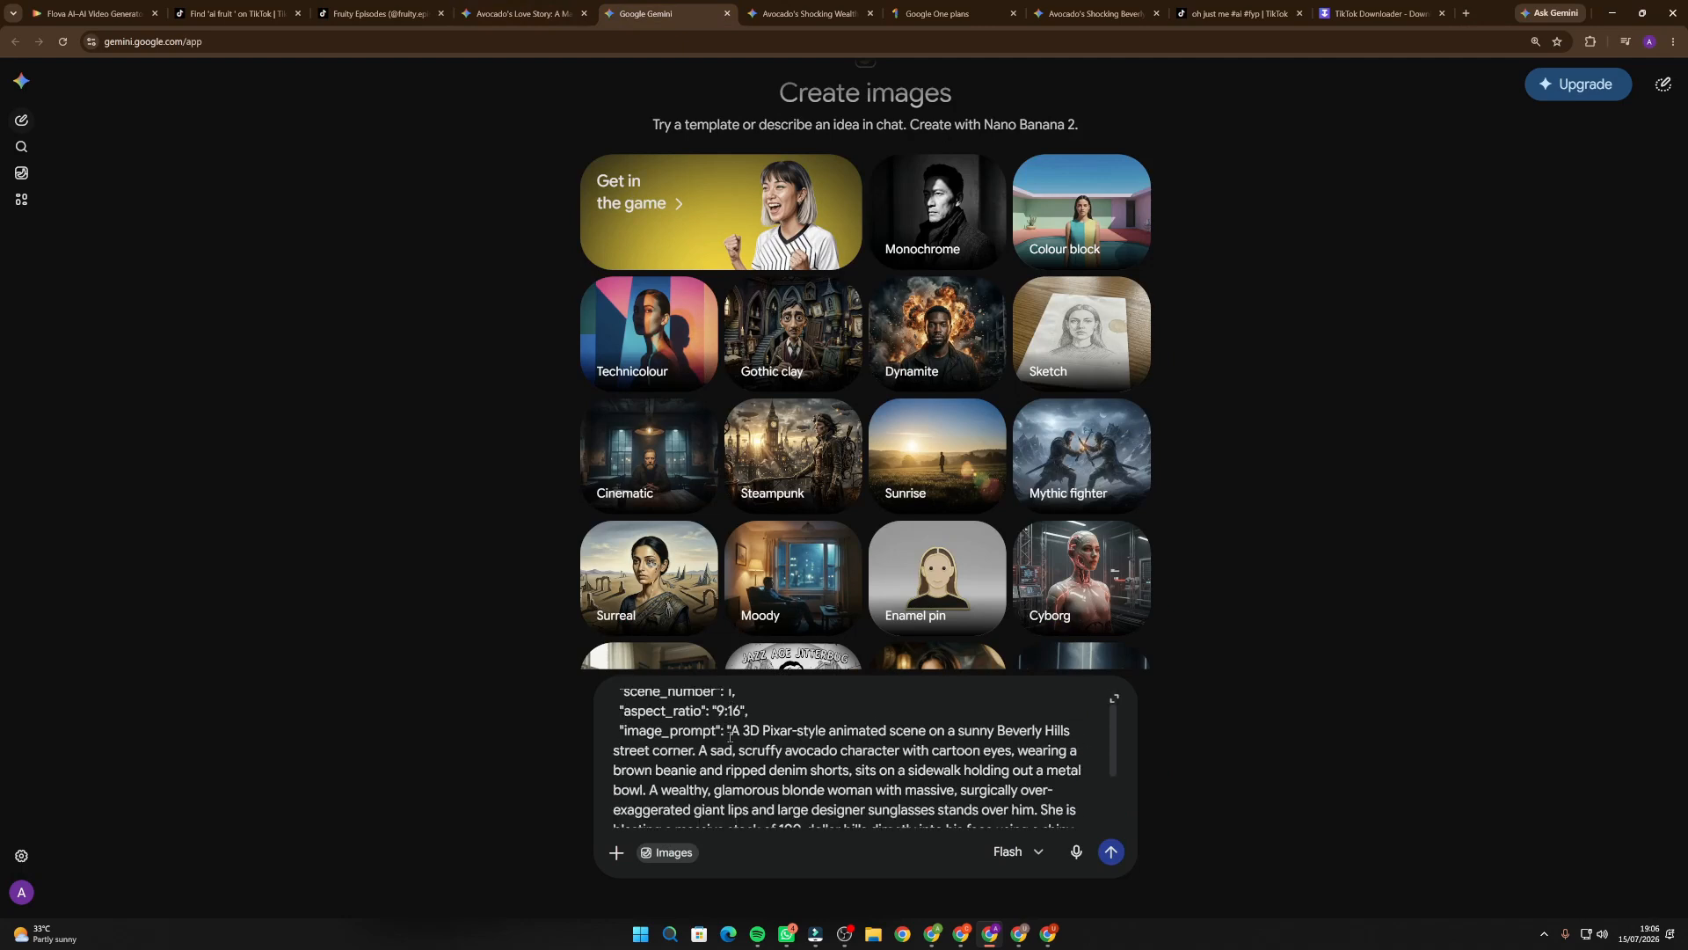
click(1113, 853)
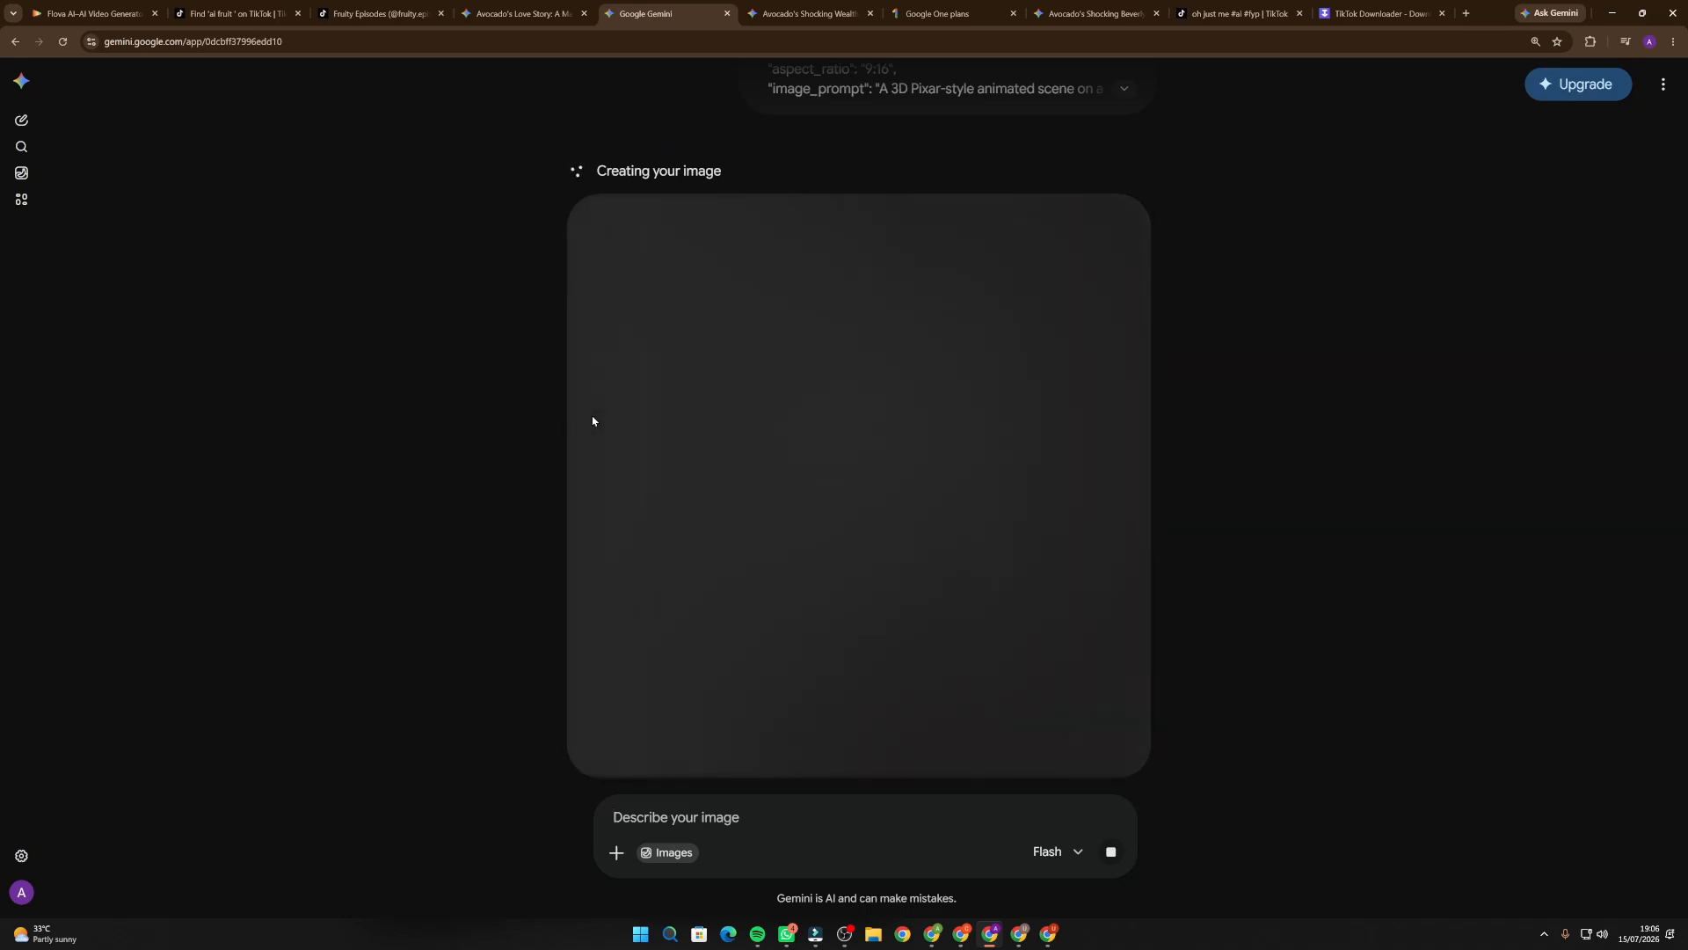
Zoom the page out to fit the whole generated Scene 1 image and inspect it.
key(ctrl+minus)
key(ctrl+minus)
key(ctrl+minus)
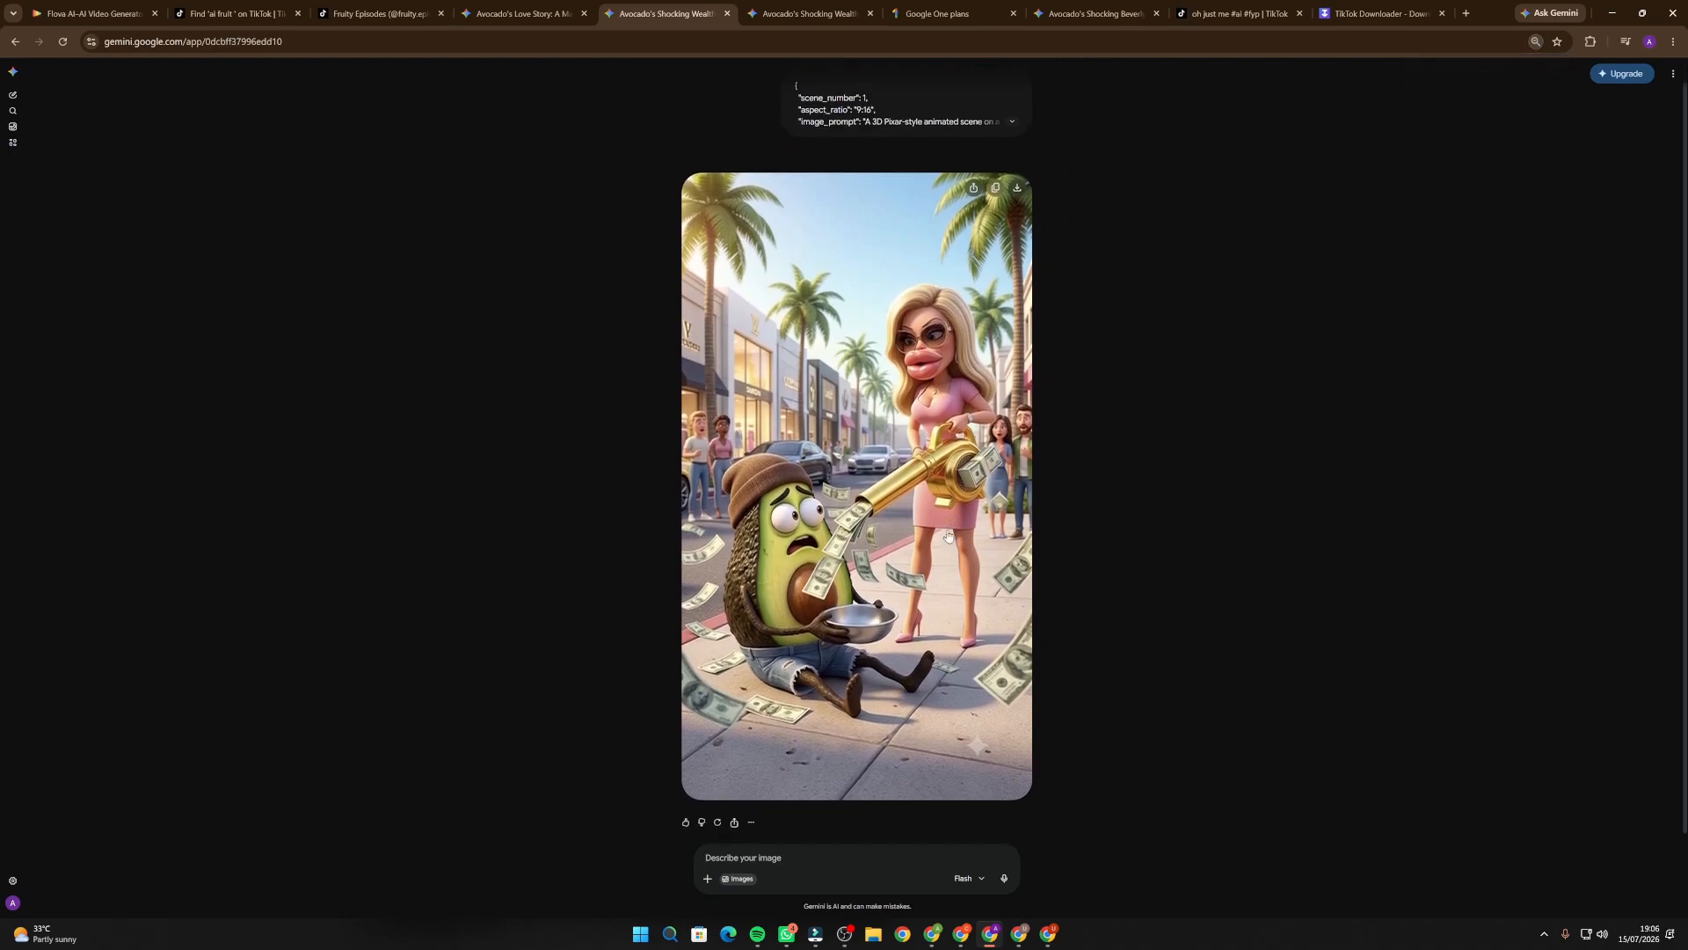
scroll(955, 536, up, 1)
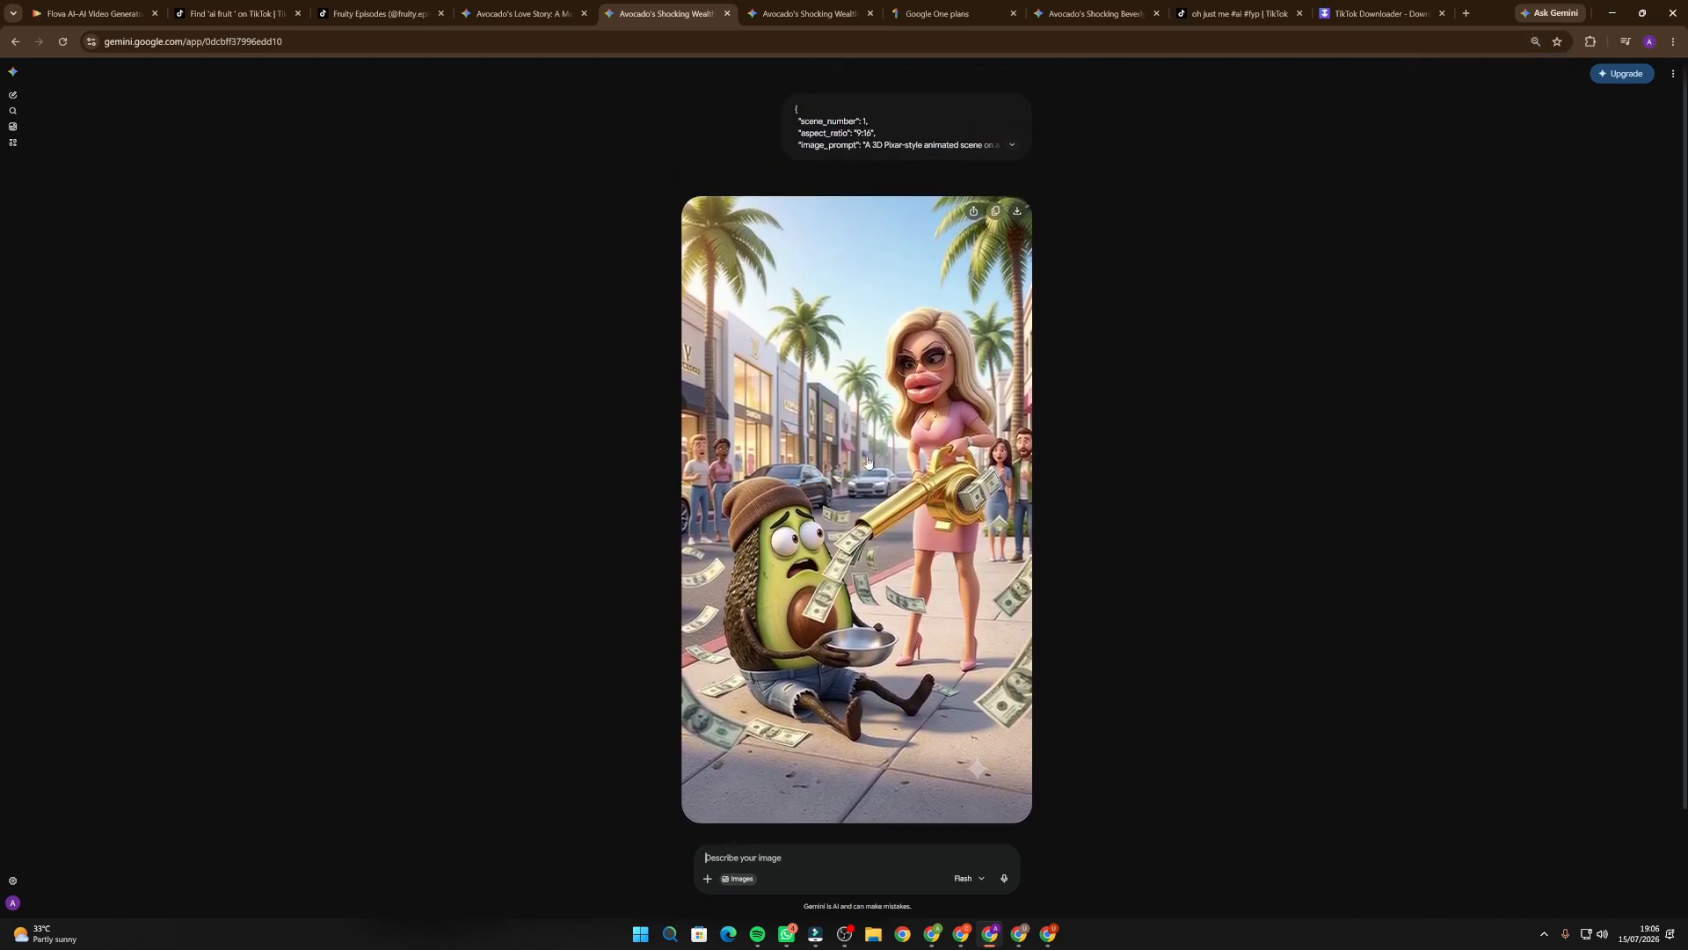
scroll(720, 567, down, 1)
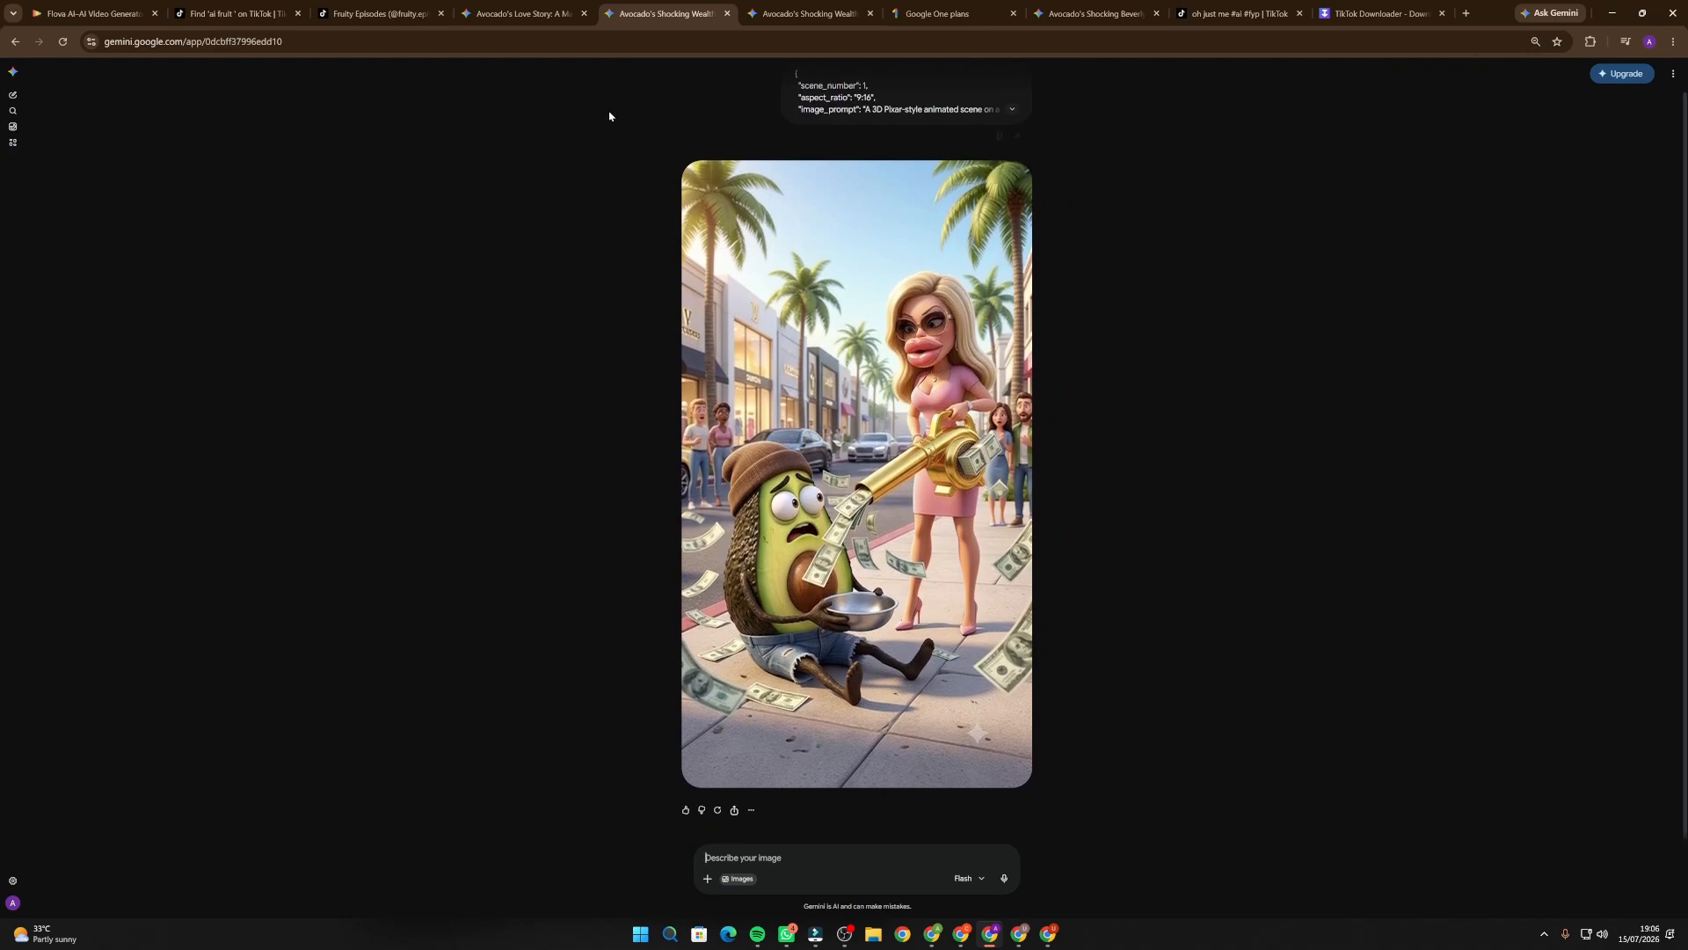
Copy the Scene 2: The Guacamole Vespa JSON prompt from the story chat and paste it into the image creation chat's prompt.
click(523, 13)
key(ctrl+plus)
key(ctrl+plus)
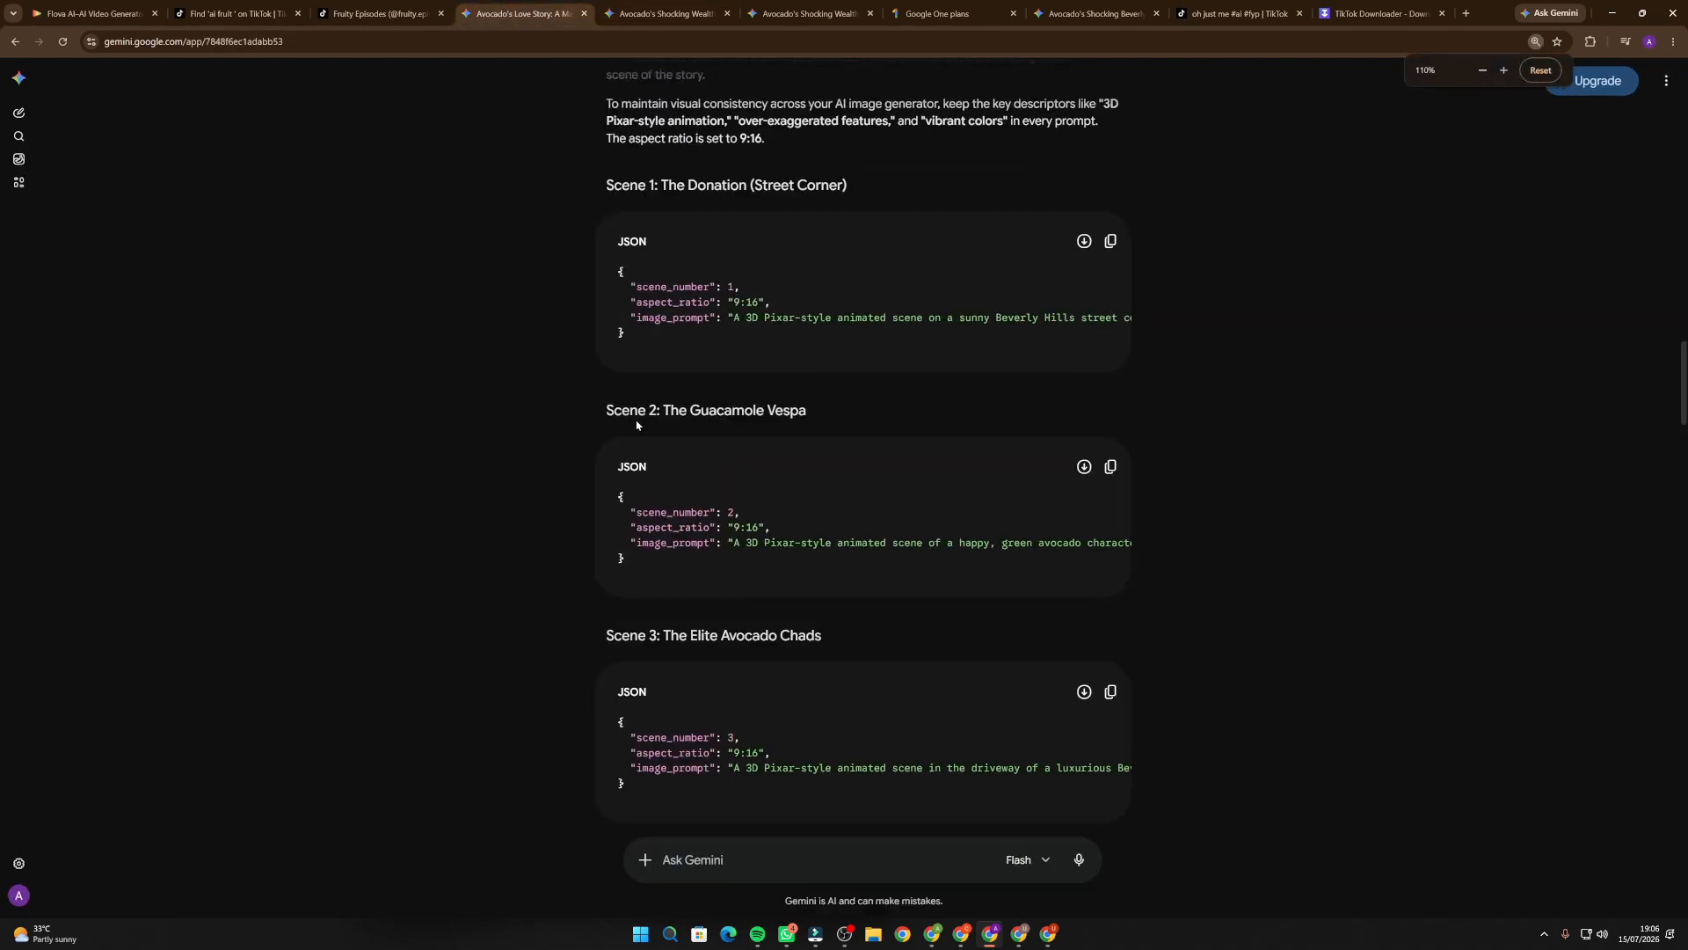
scroll(528, 460, down, 1)
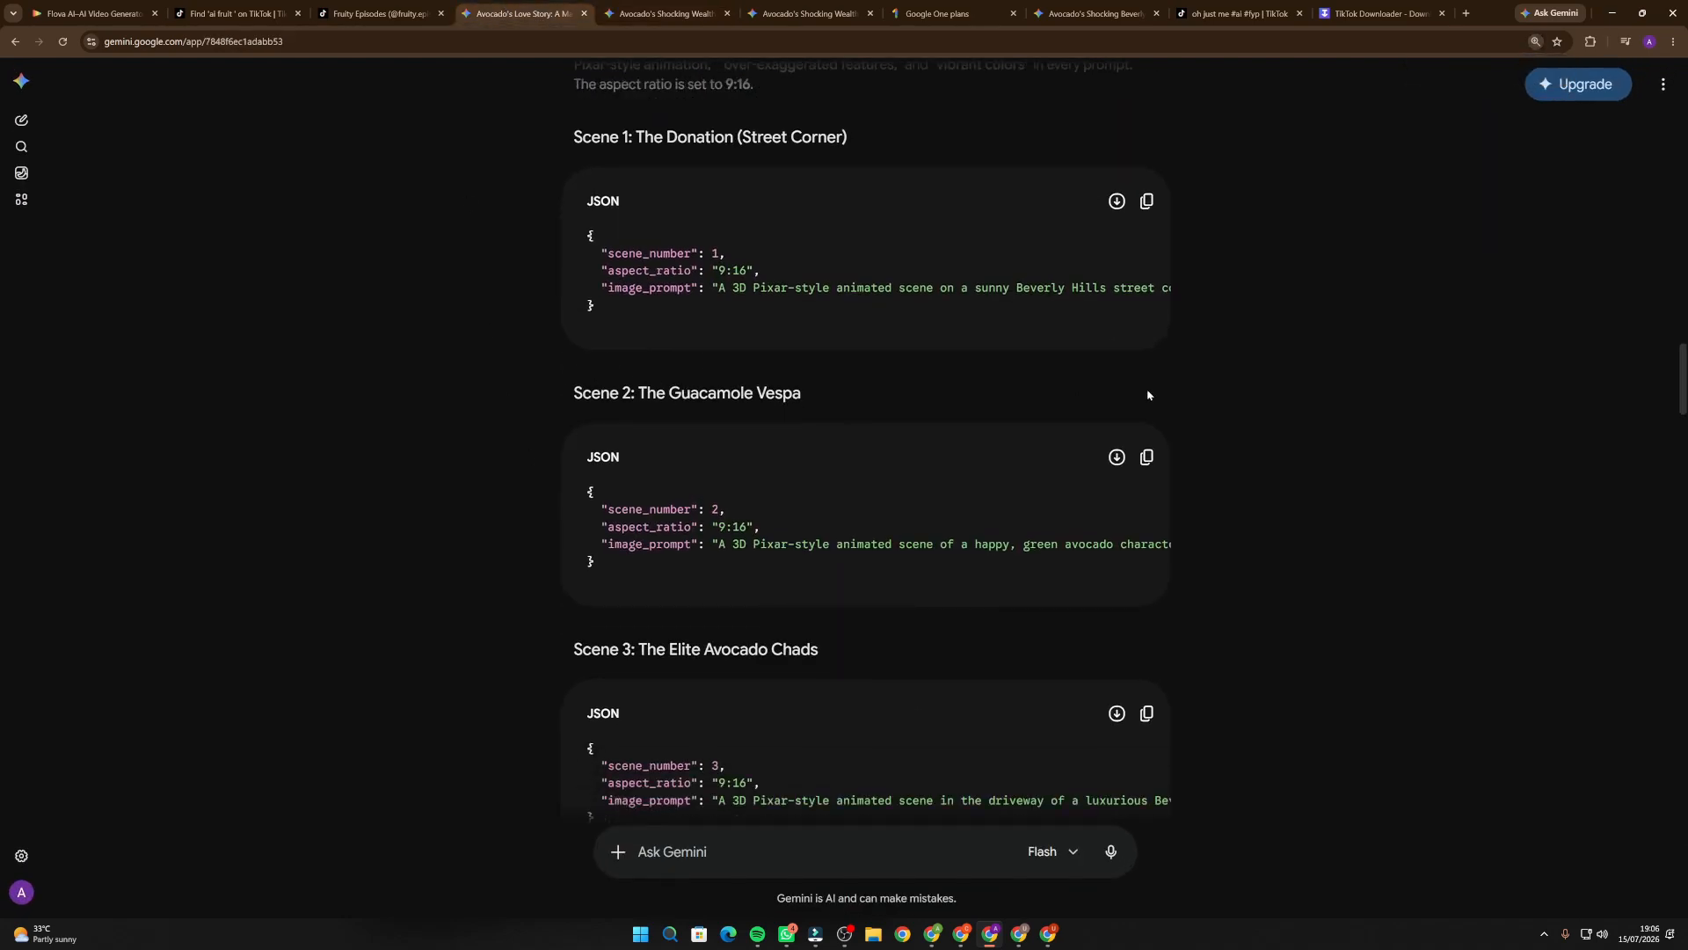
click(1145, 456)
key(ctrl+Tab)
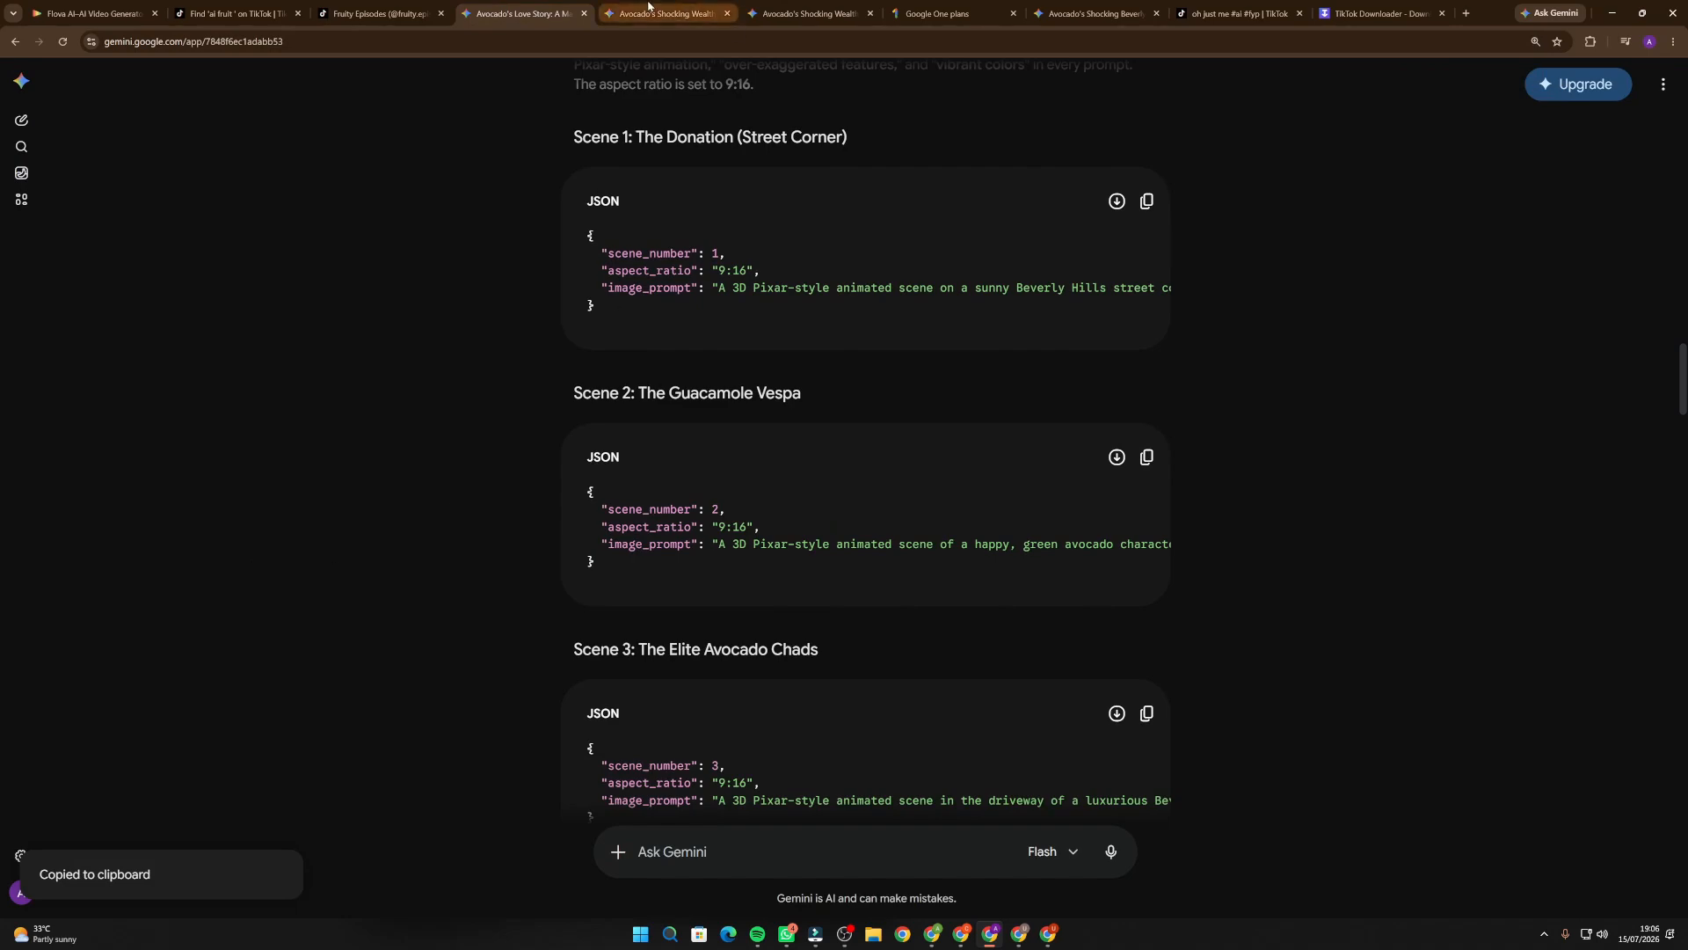
scroll(524, 666, down, 5)
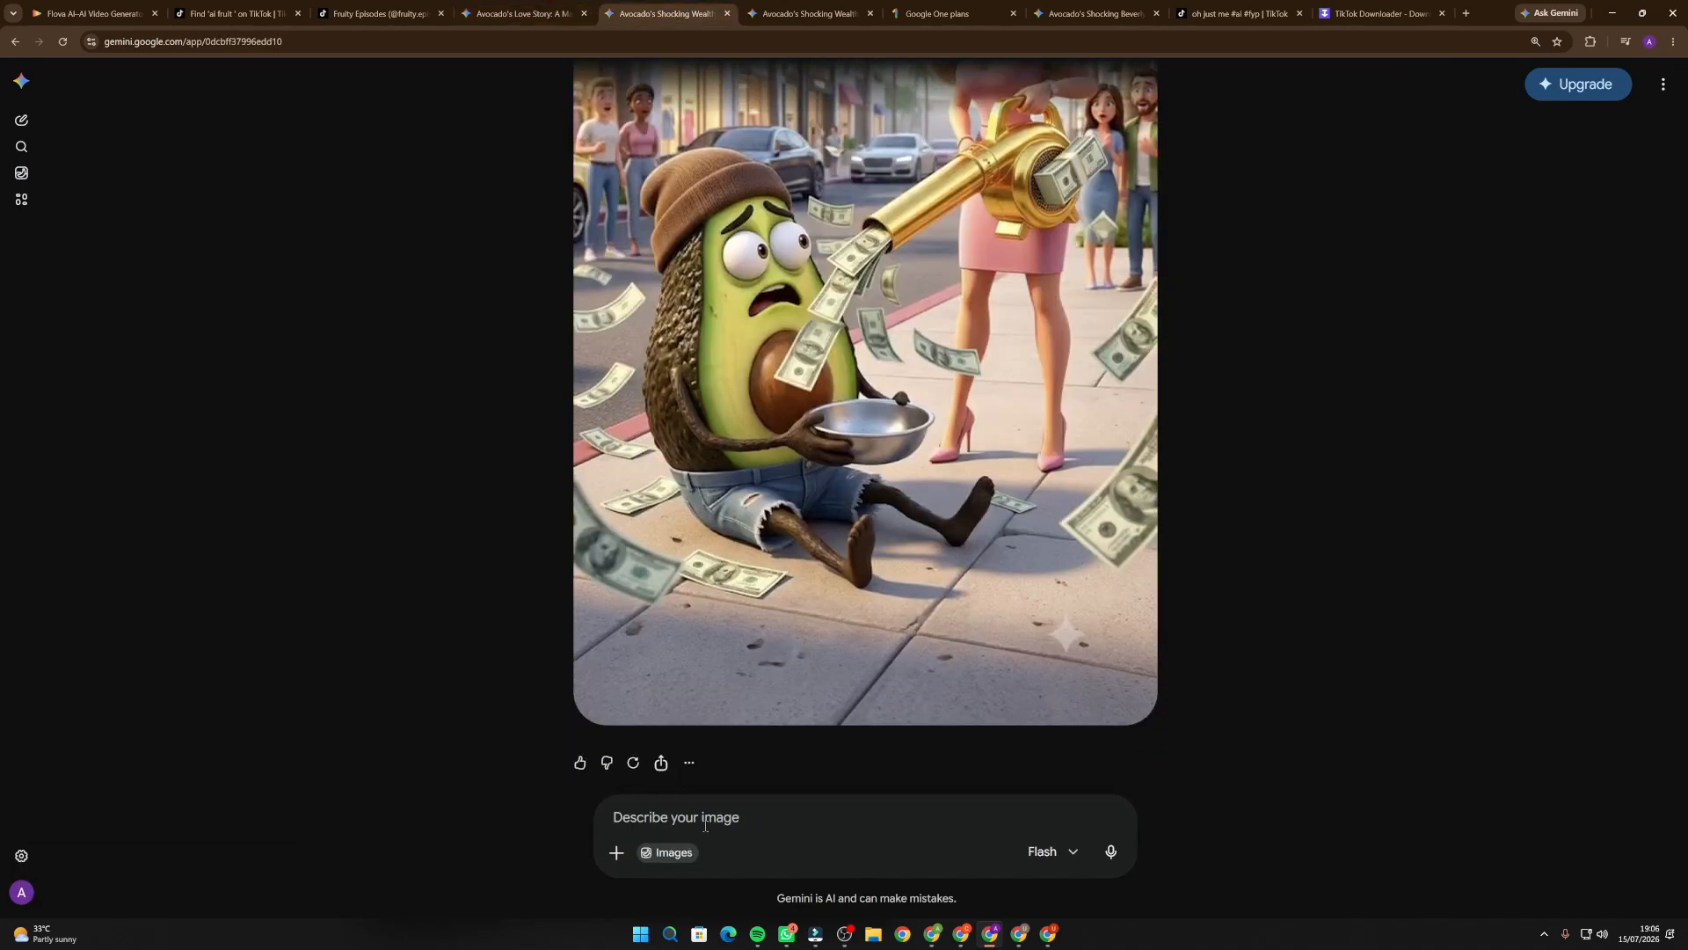
key(ctrl+v)
Copy the generated Scene 1 image and attach it to the Scene 2 prompt as a character and style reference.
scroll(739, 802, up, 2)
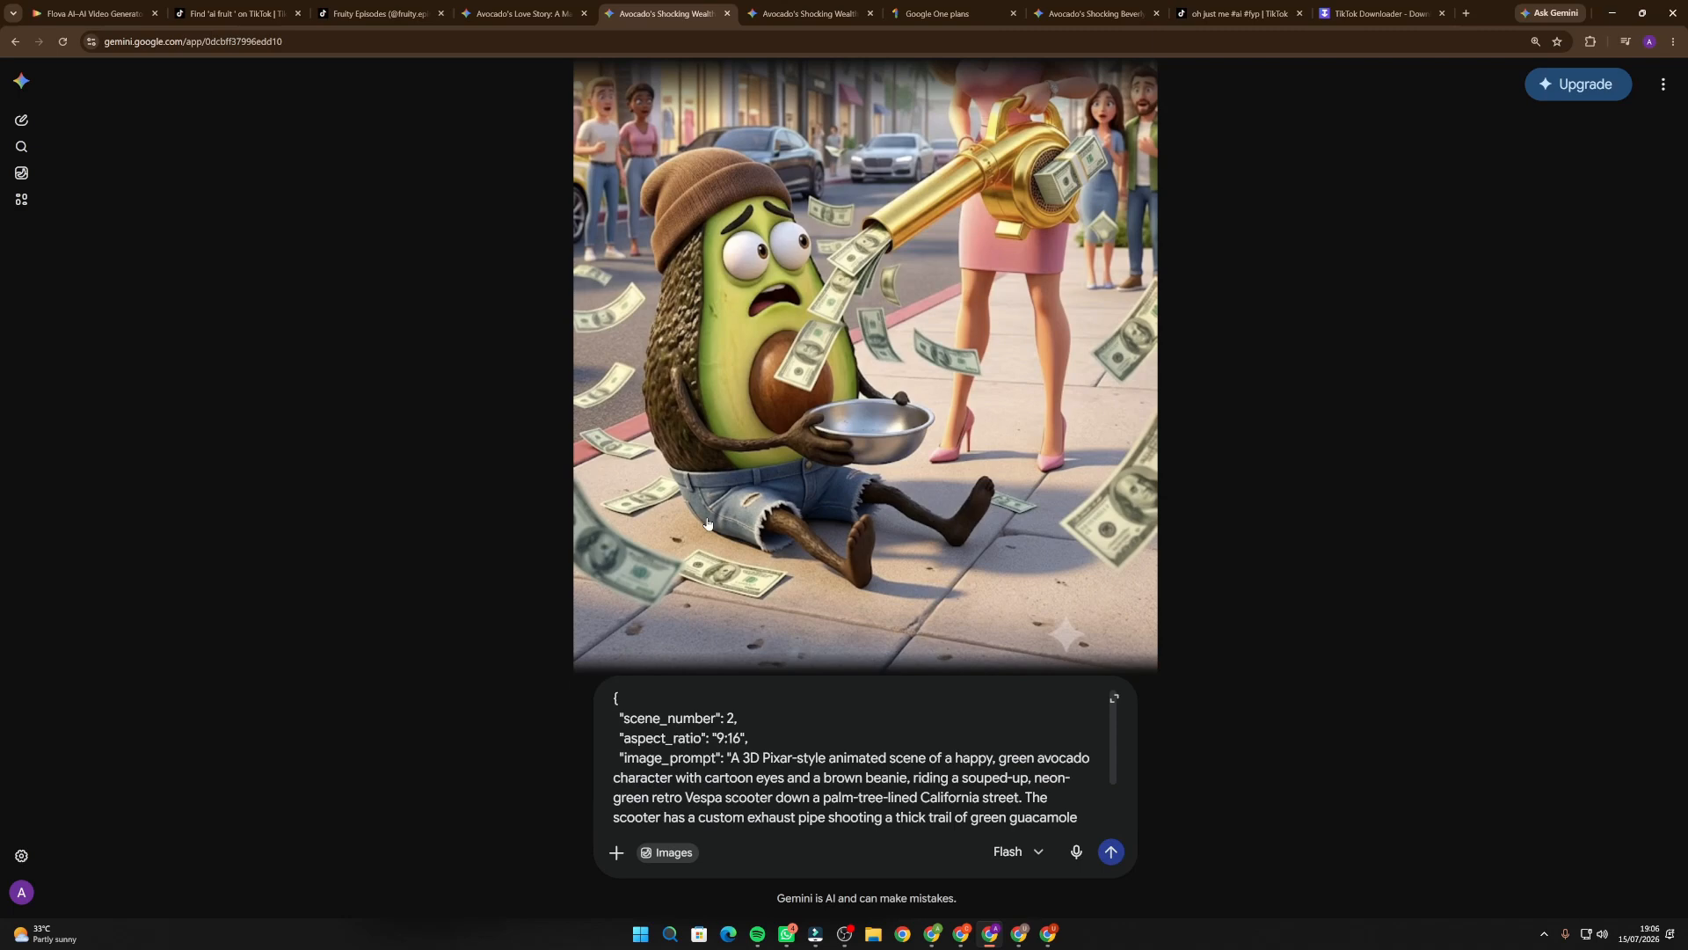
scroll(707, 523, up, 2)
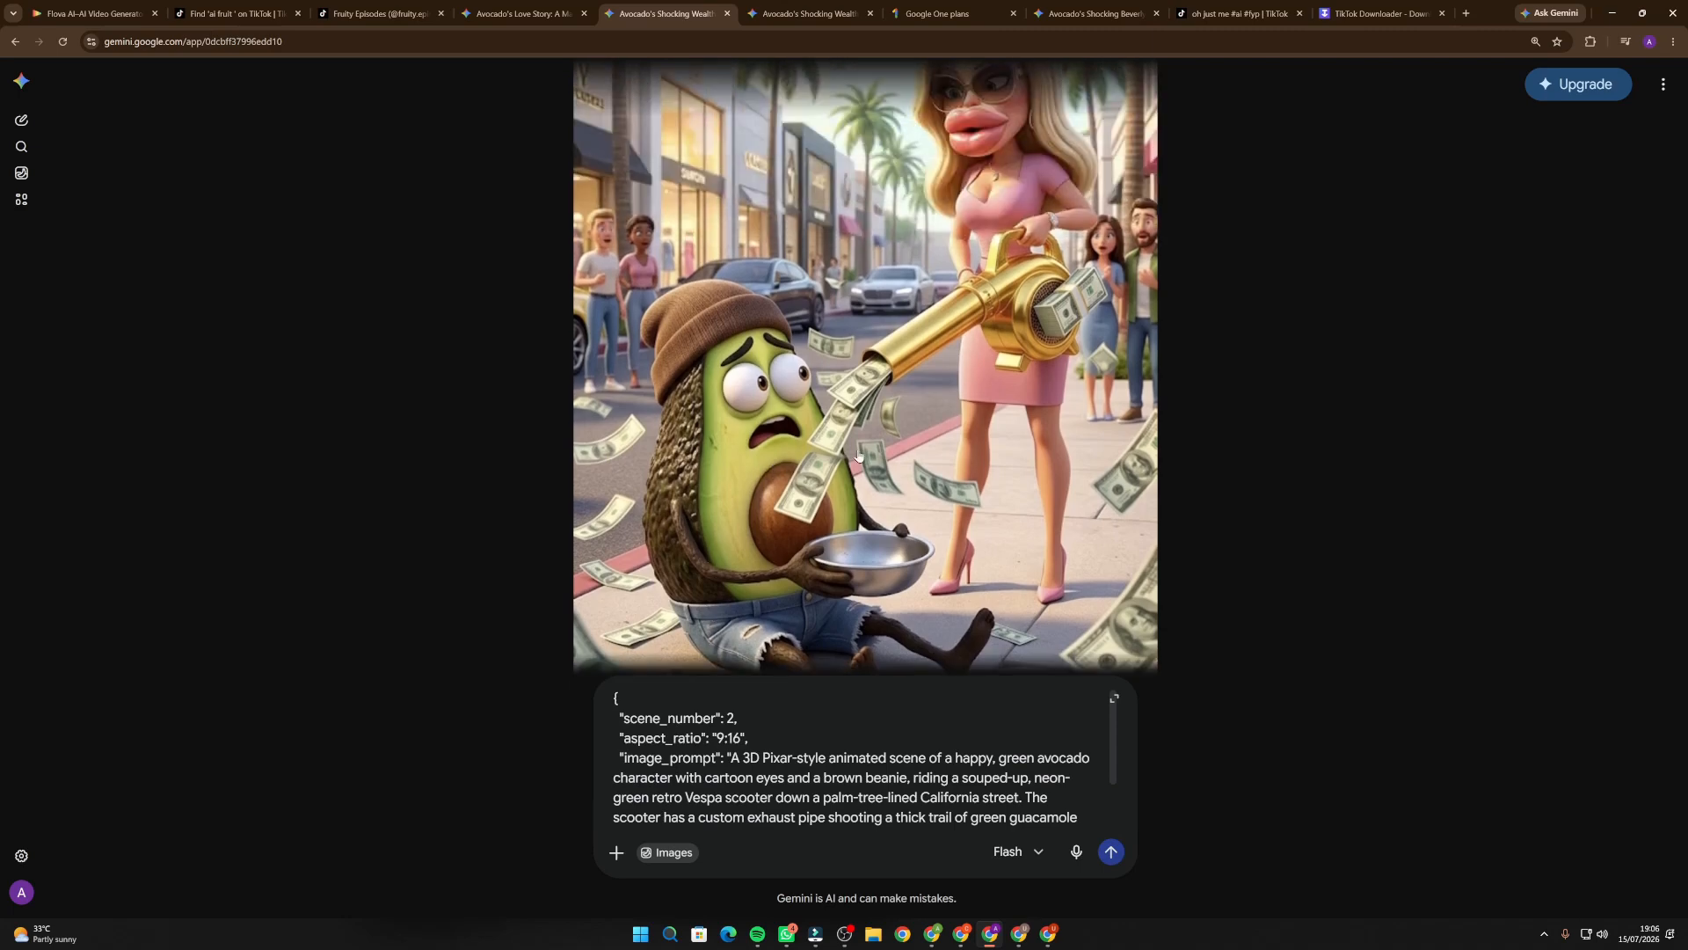
scroll(870, 451, up, 3)
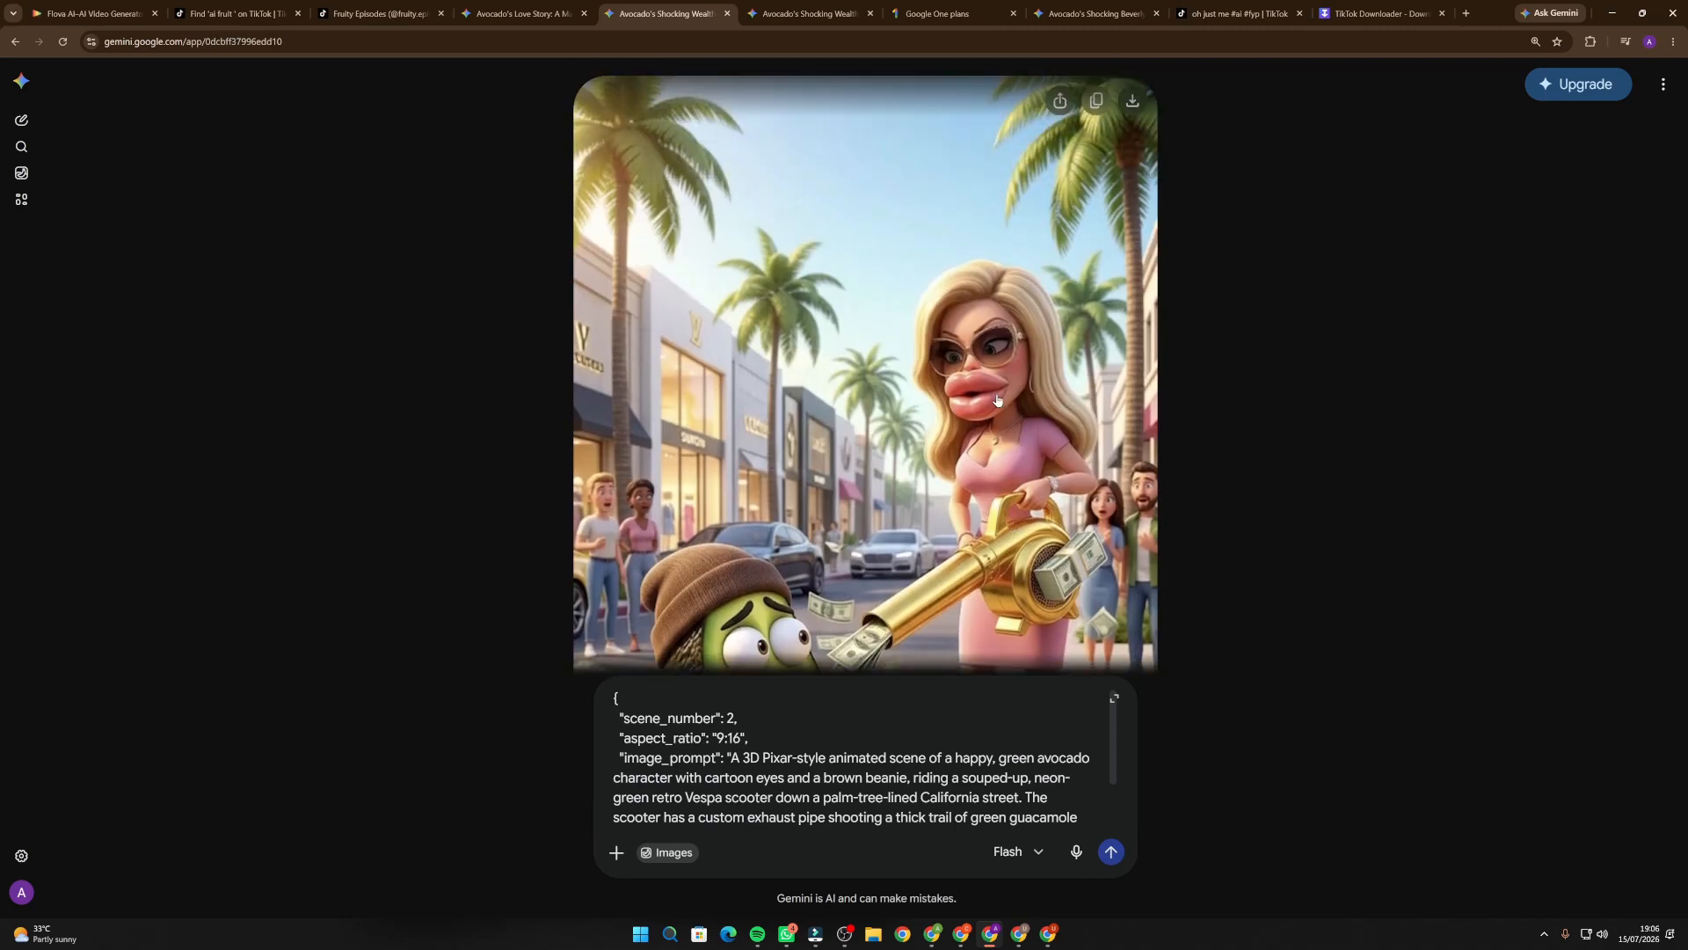
scroll(902, 526, down, 2)
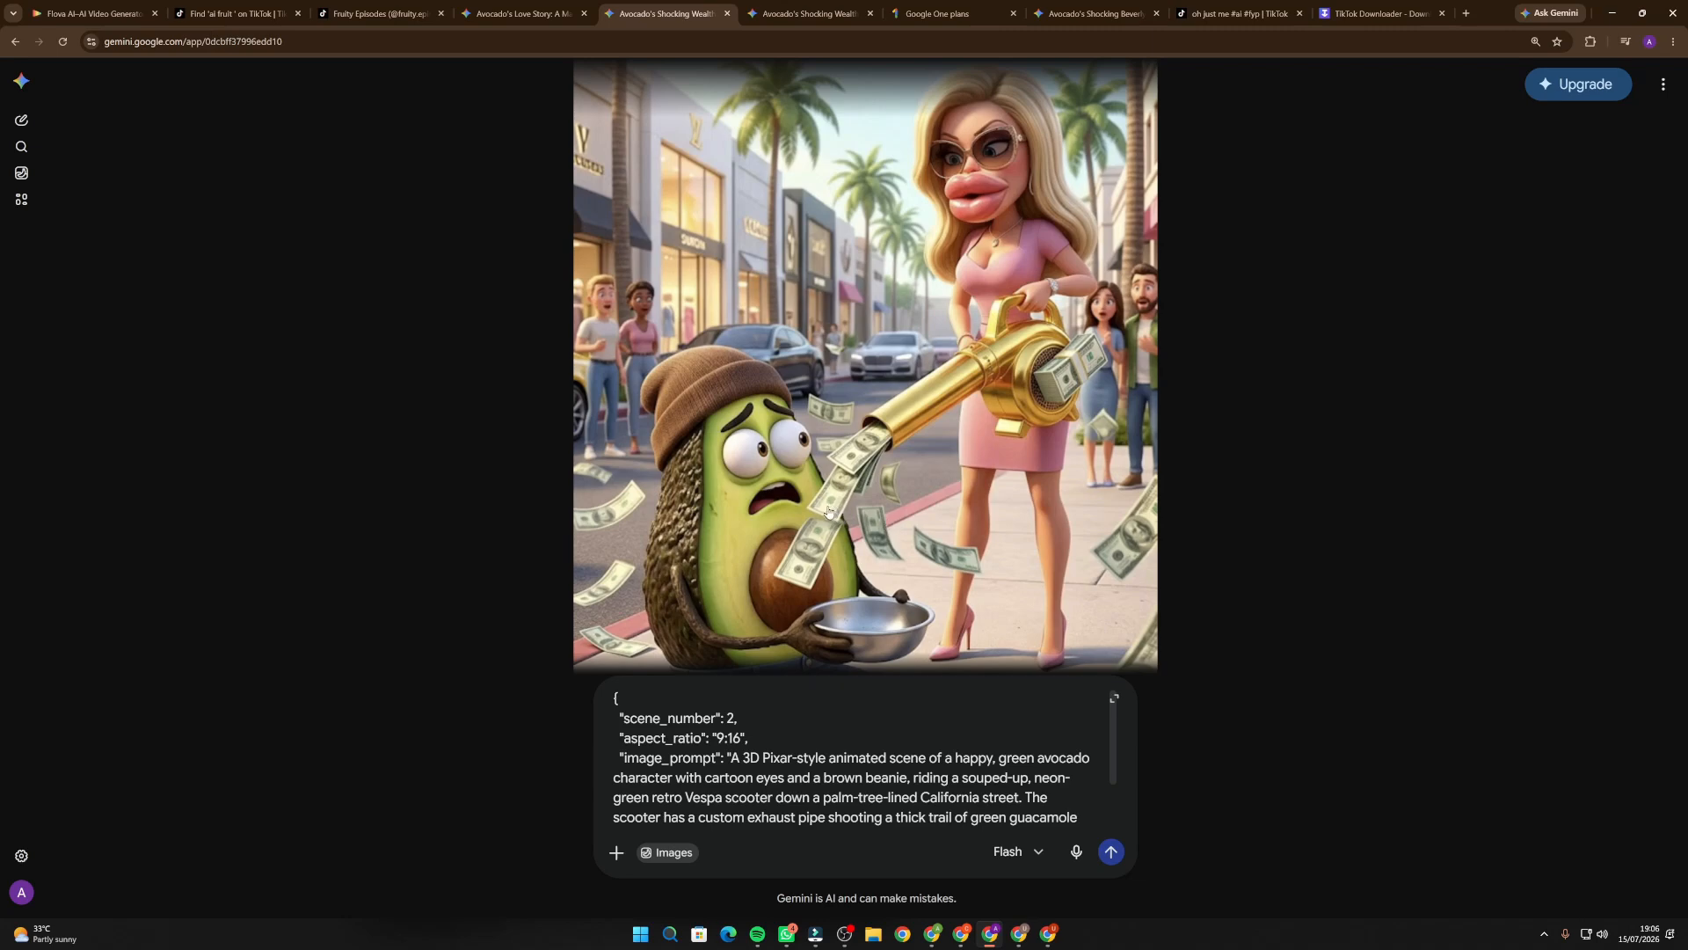
scroll(844, 492, up, 2)
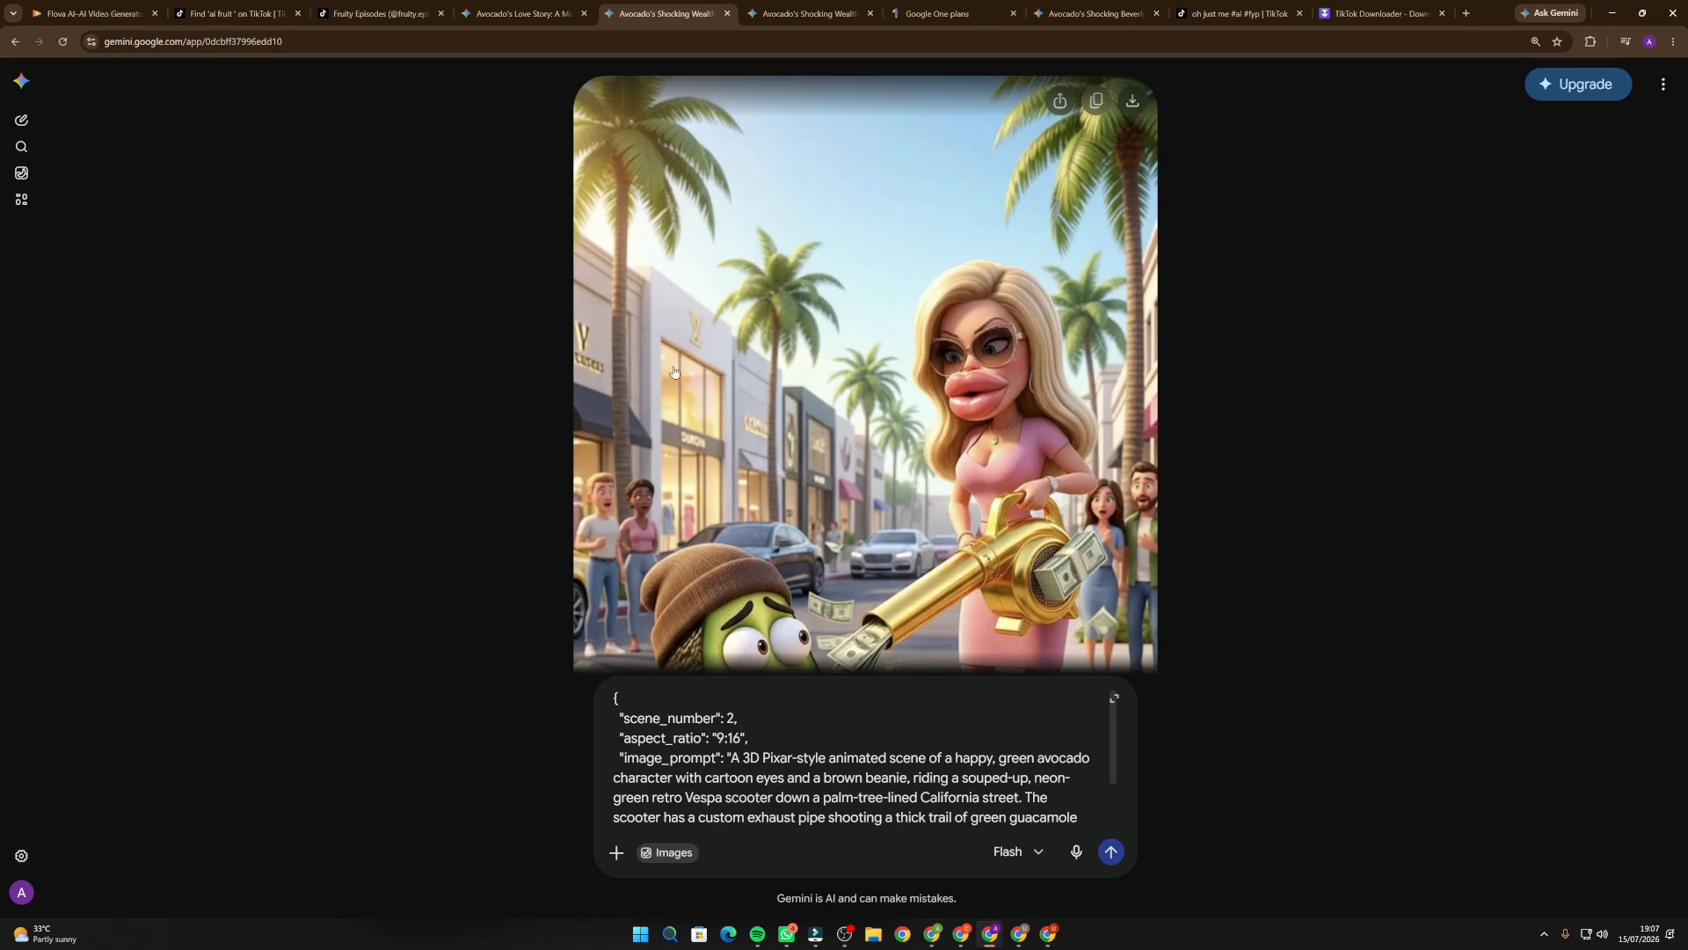
scroll(502, 331, down, 3)
right_click(921, 283)
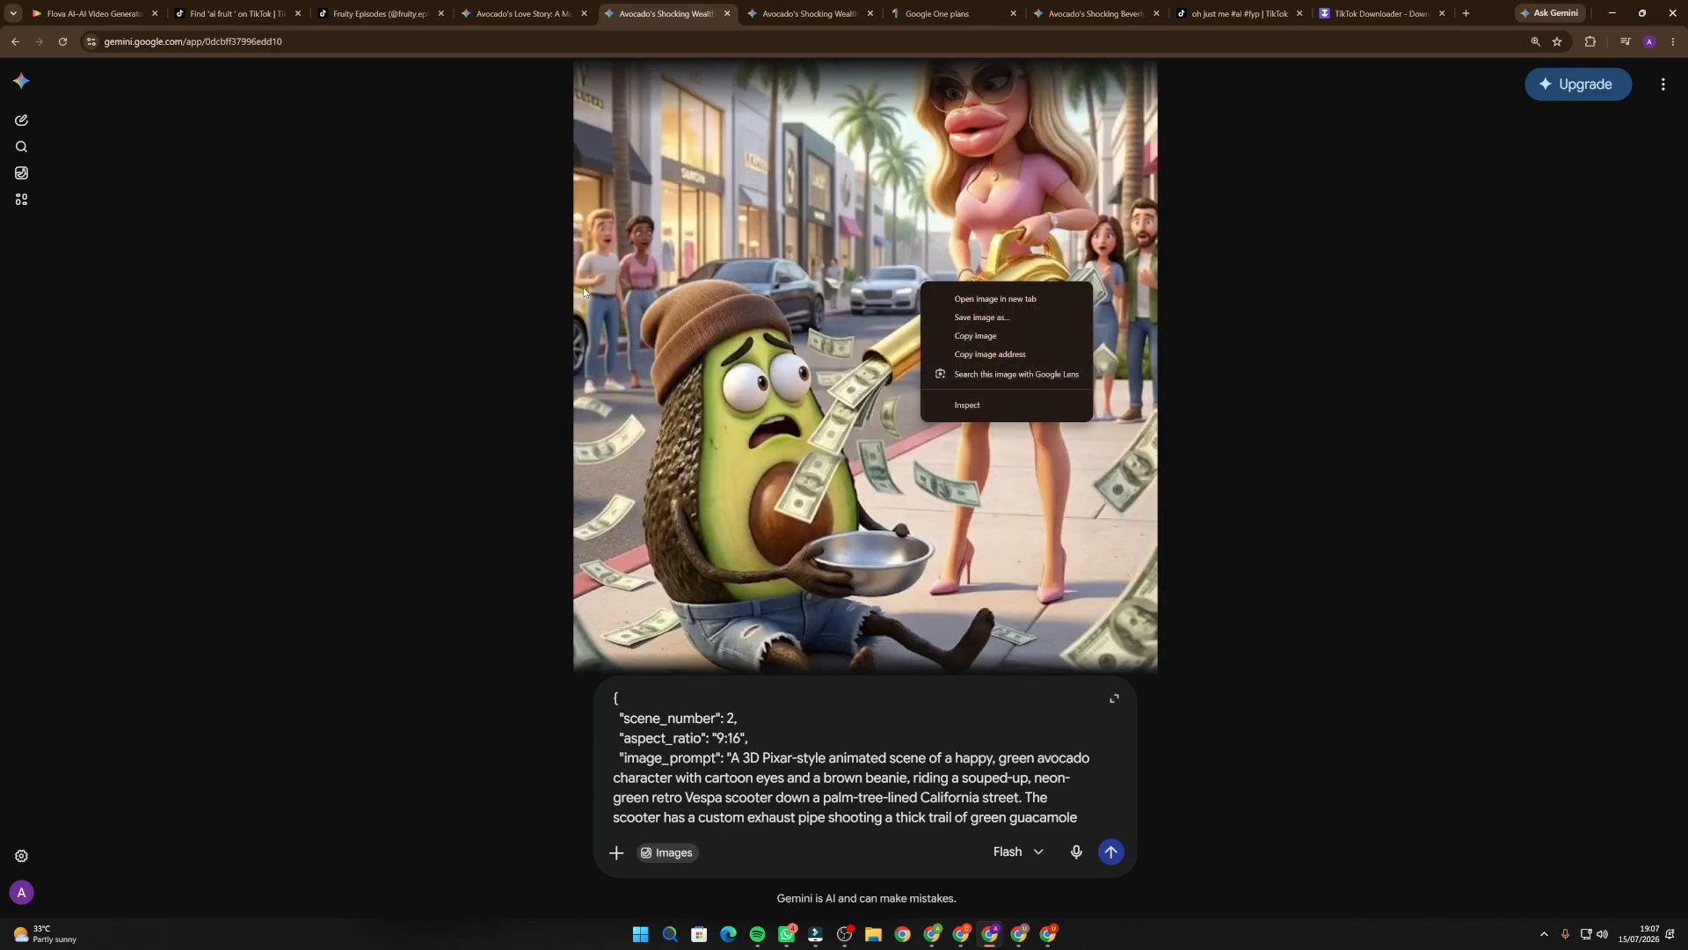
click(1003, 336)
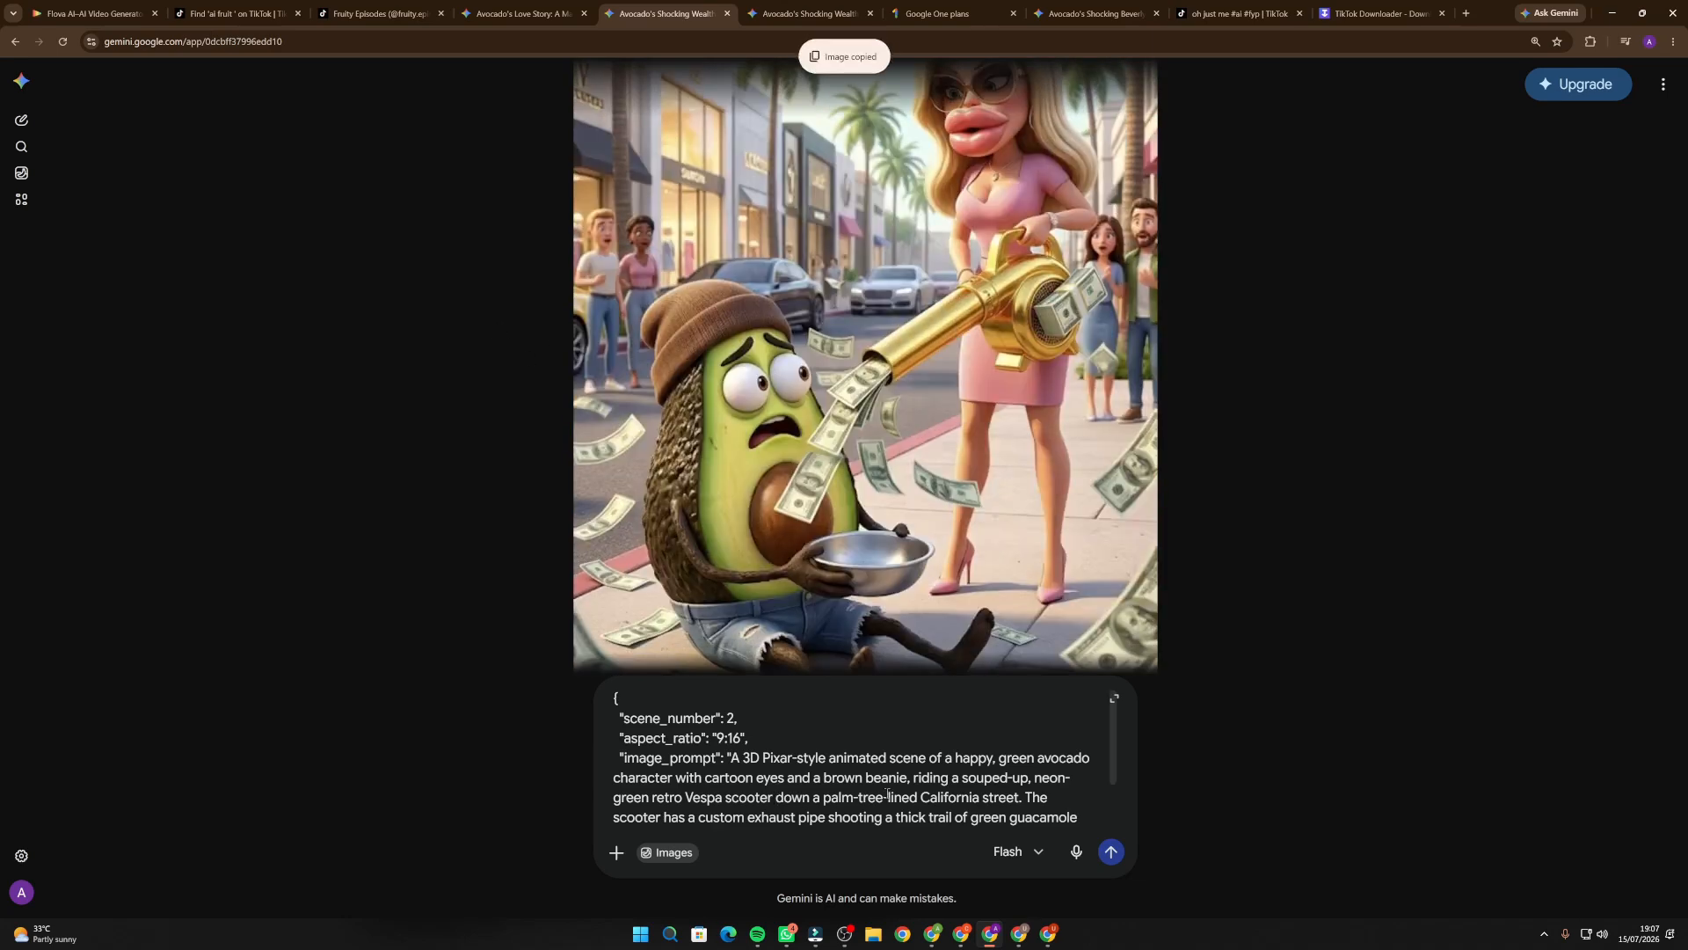
key(ctrl+v)
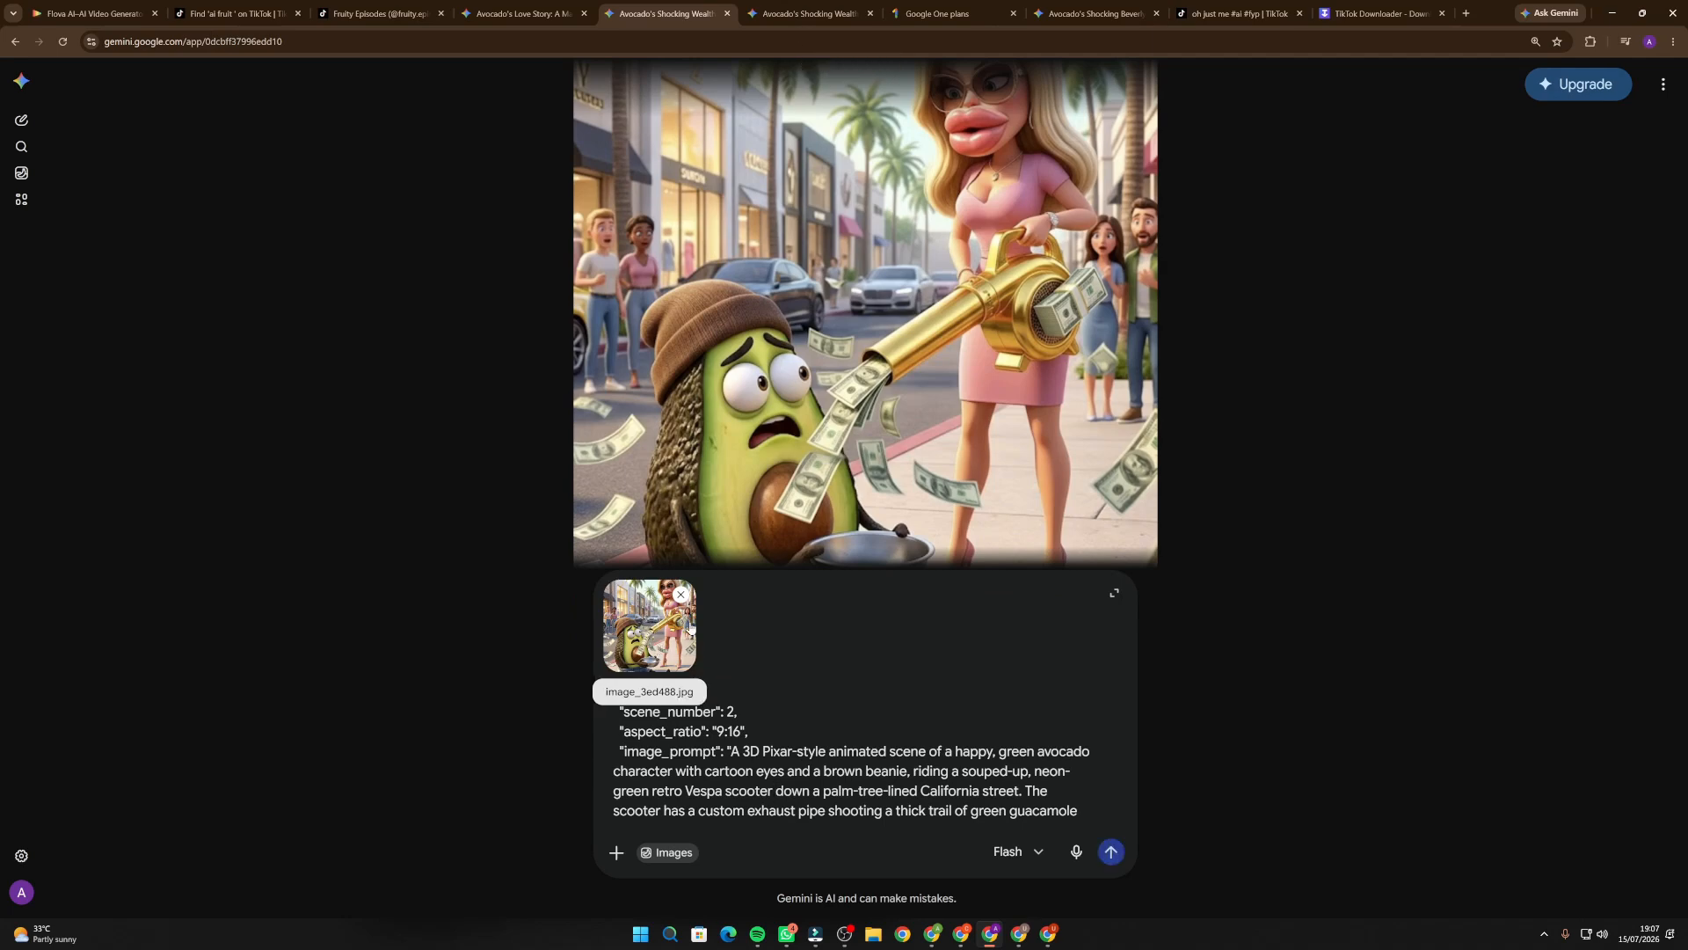
Read through the Scene 2 prompt and submit it together with the attached Scene 1 image.
scroll(725, 754, down, 2)
scroll(713, 758, up, 2)
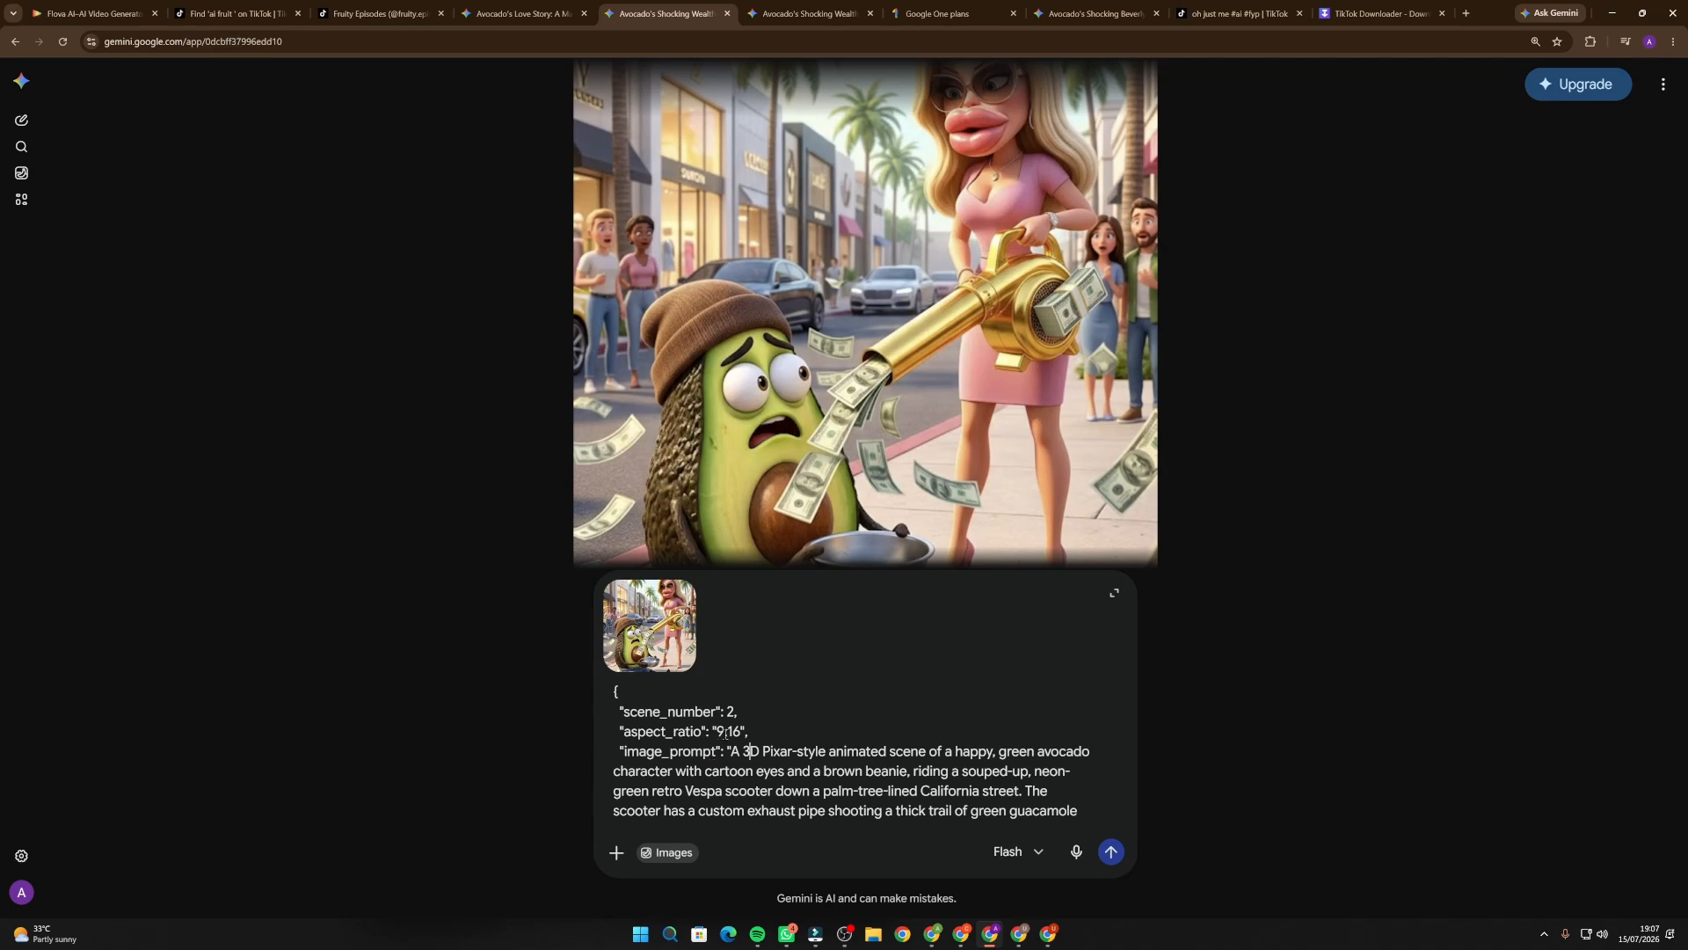
scroll(726, 731, down, 2)
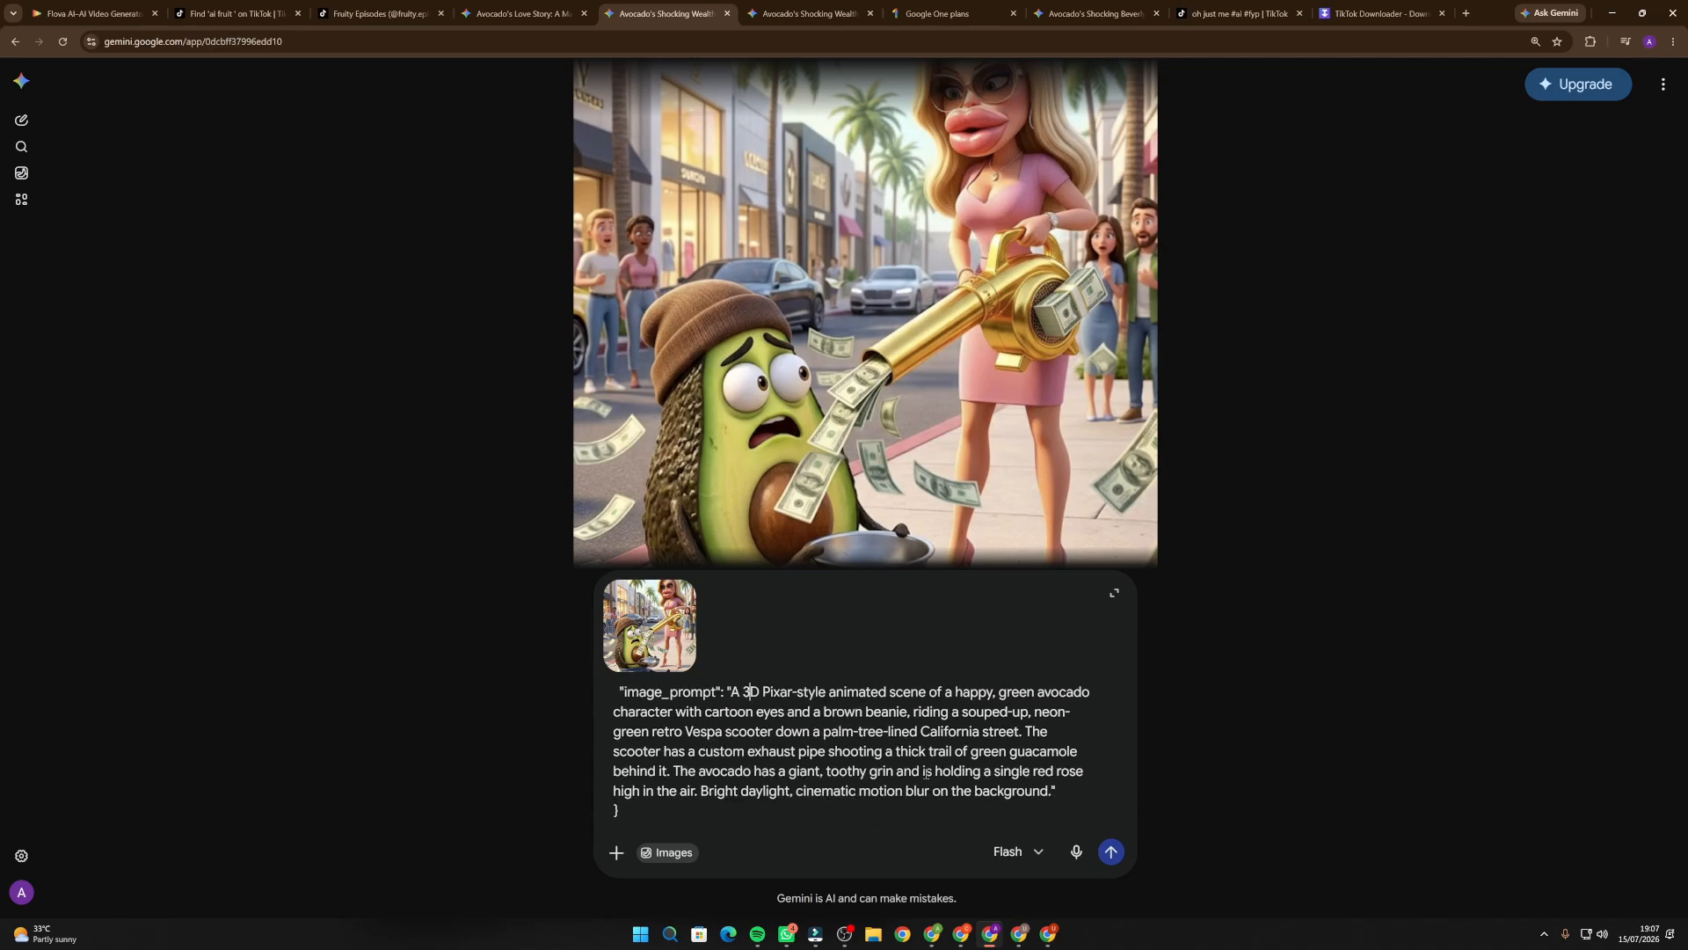
key(Return)
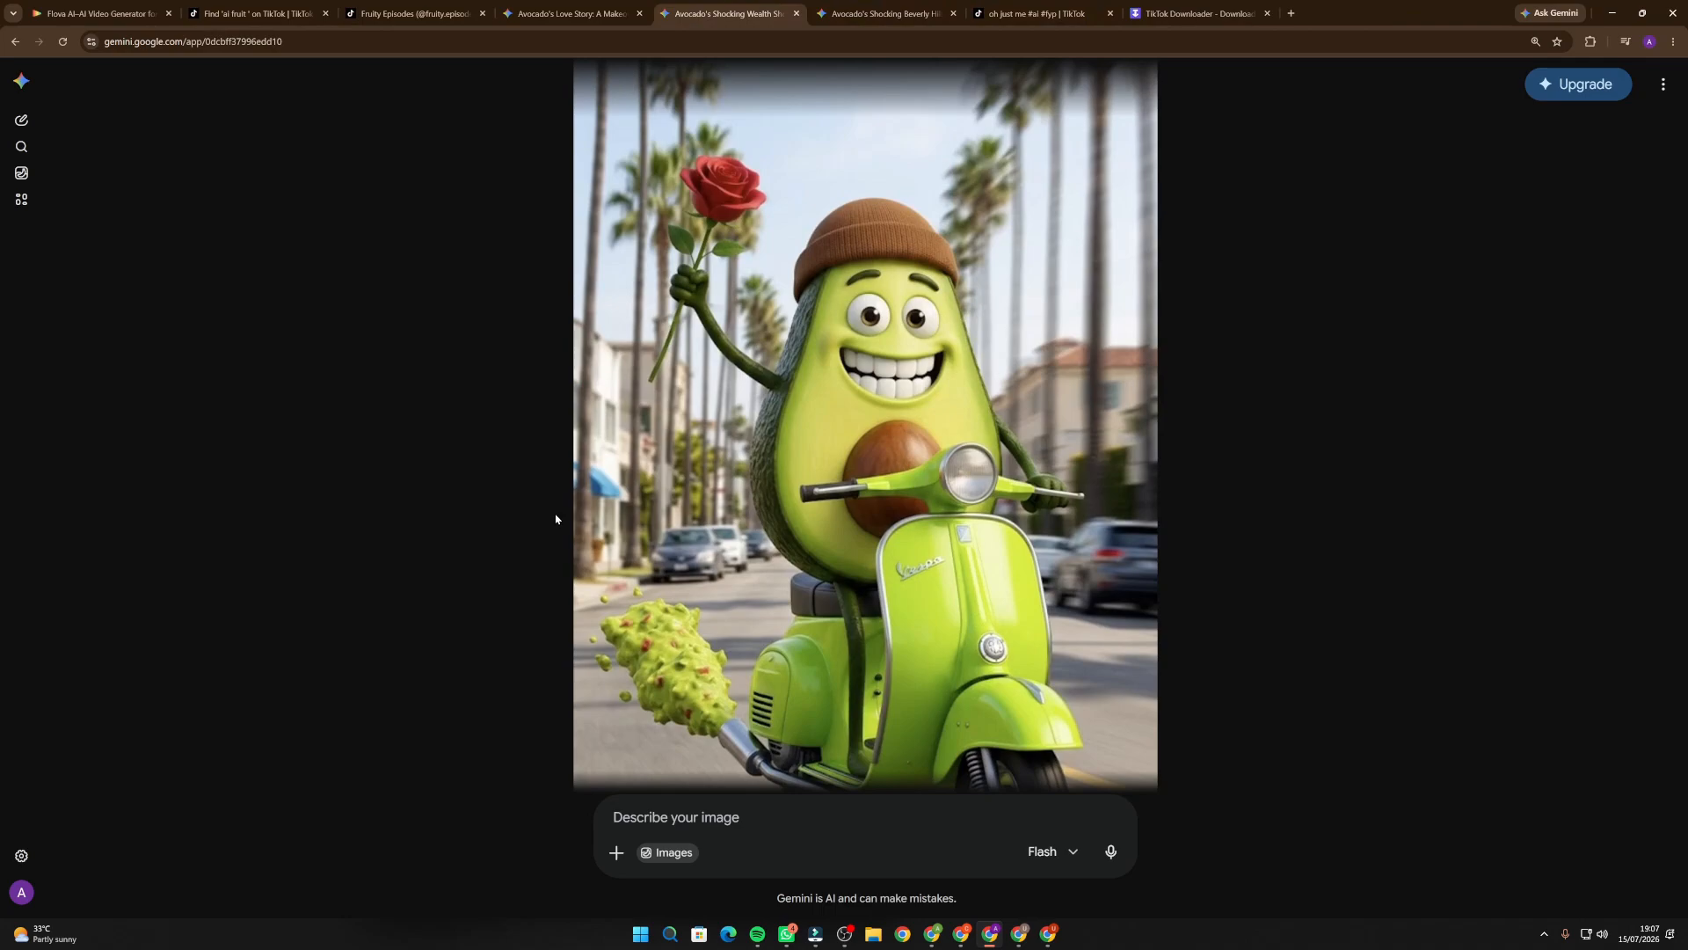
Zoom the page out and compare the generated Scene 2 image with the Scene 1 image for character consistency.
key(ctrl+minus)
key(ctrl+minus)
key(ctrl+minus)
key(ctrl+minus)
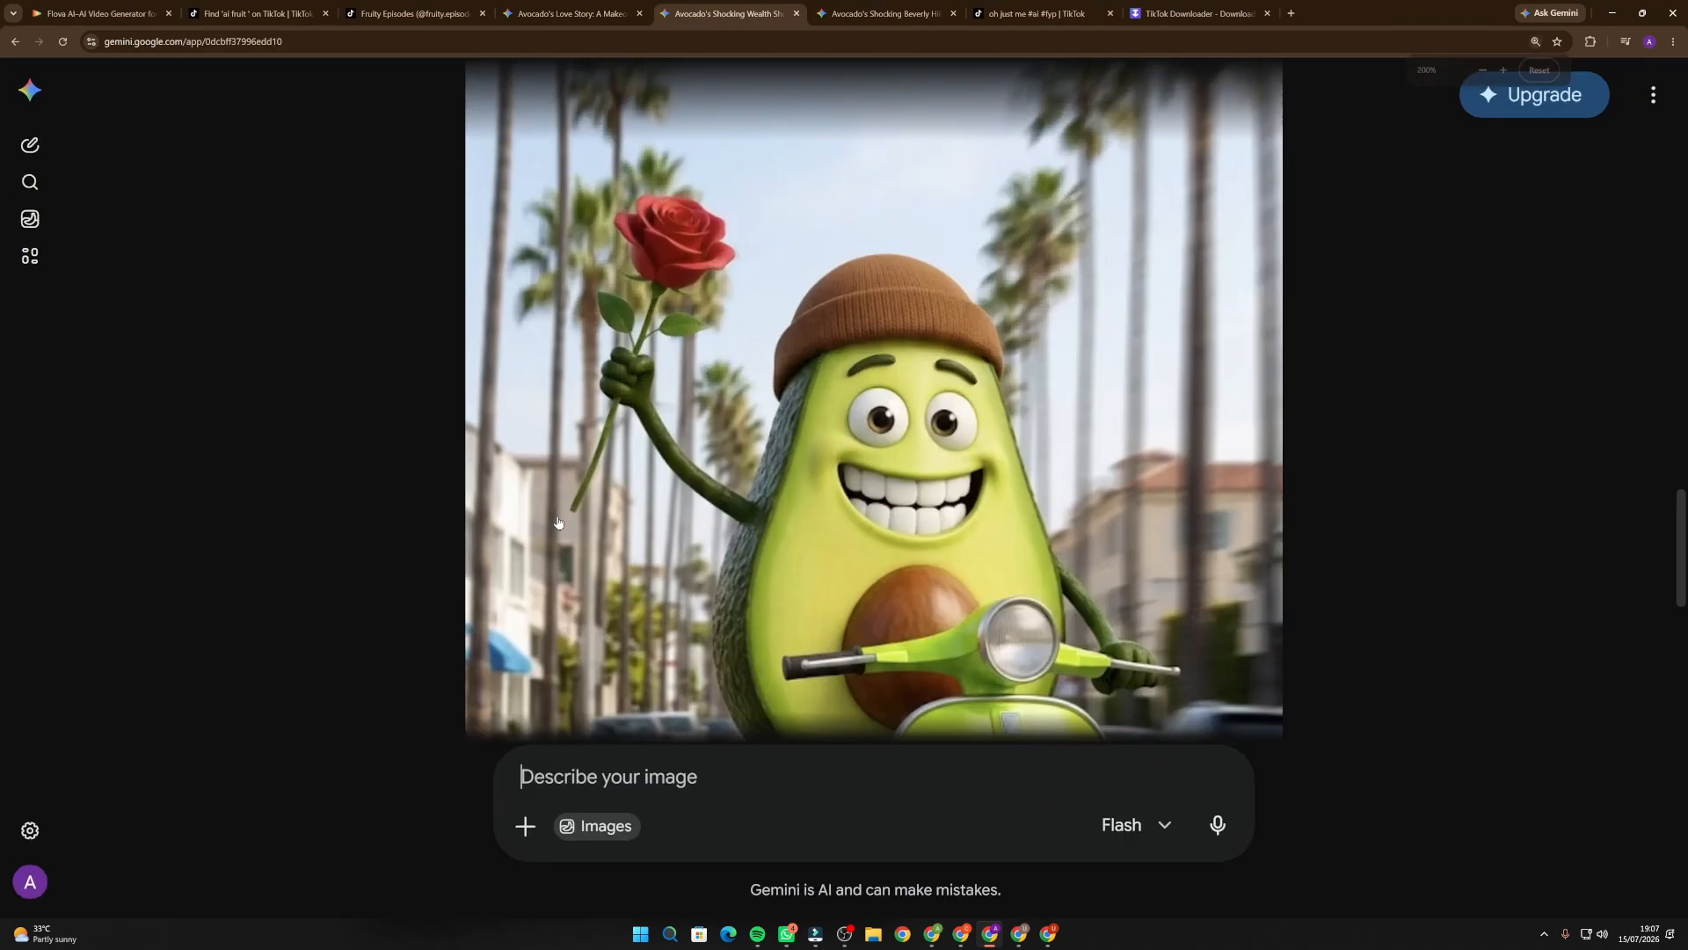
scroll(639, 387, up, 5)
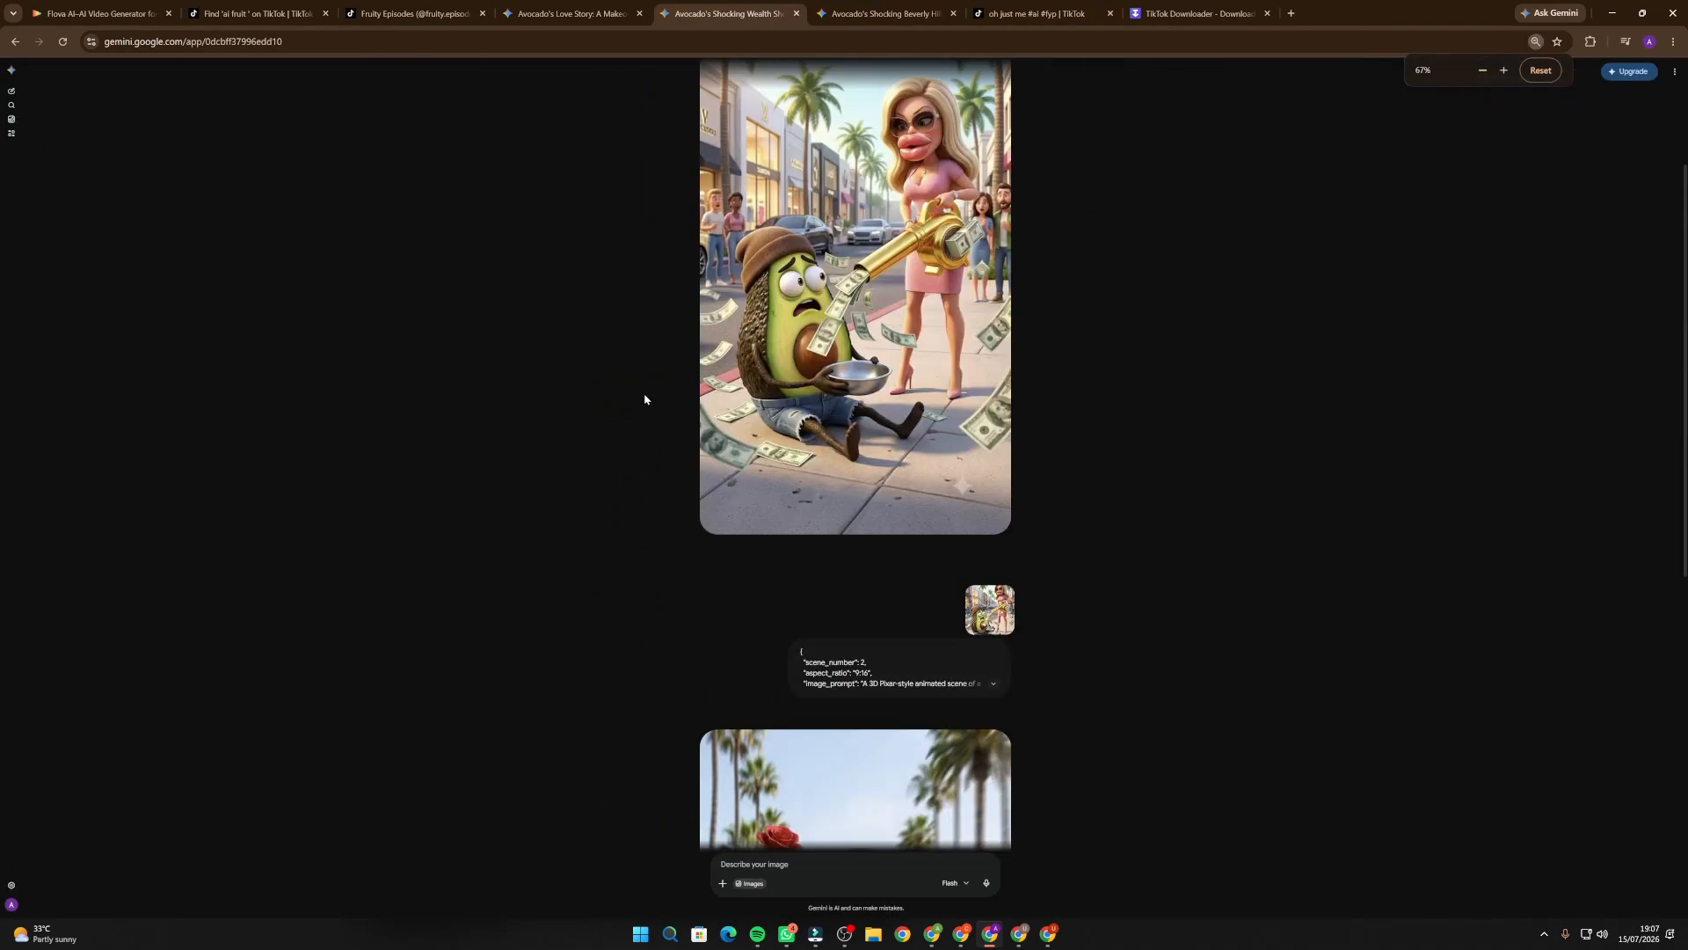
scroll(645, 395, down, 5)
scroll(662, 388, up, 4)
scroll(694, 413, down, 1)
scroll(742, 458, up, 2)
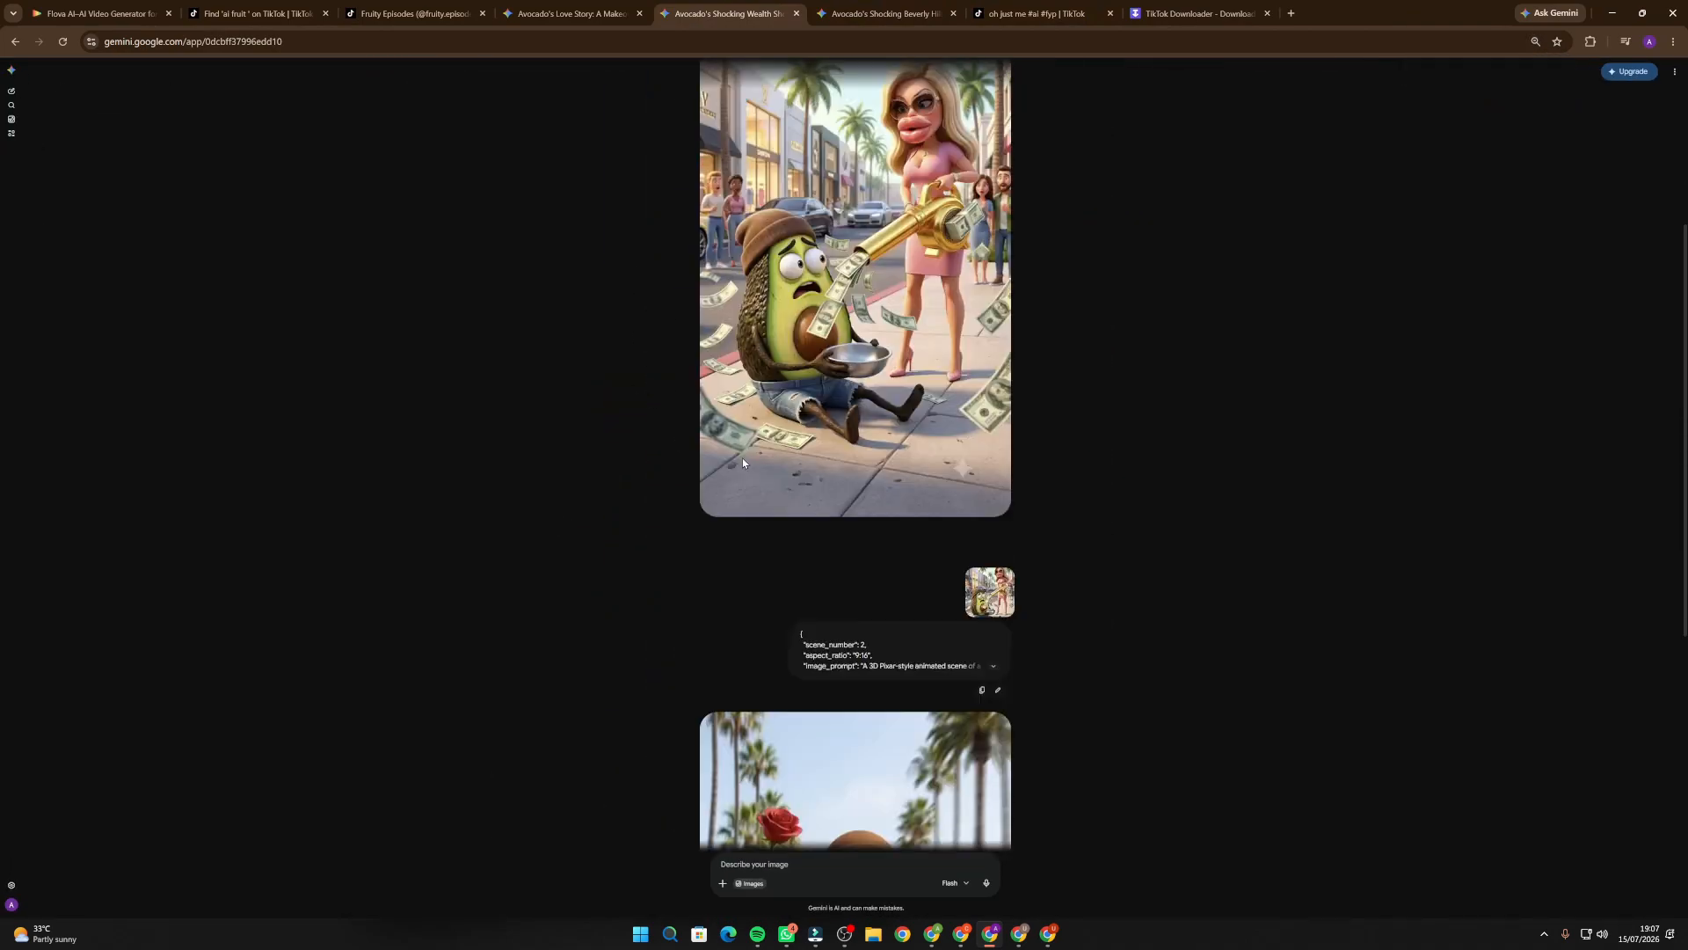
scroll(730, 457, down, 5)
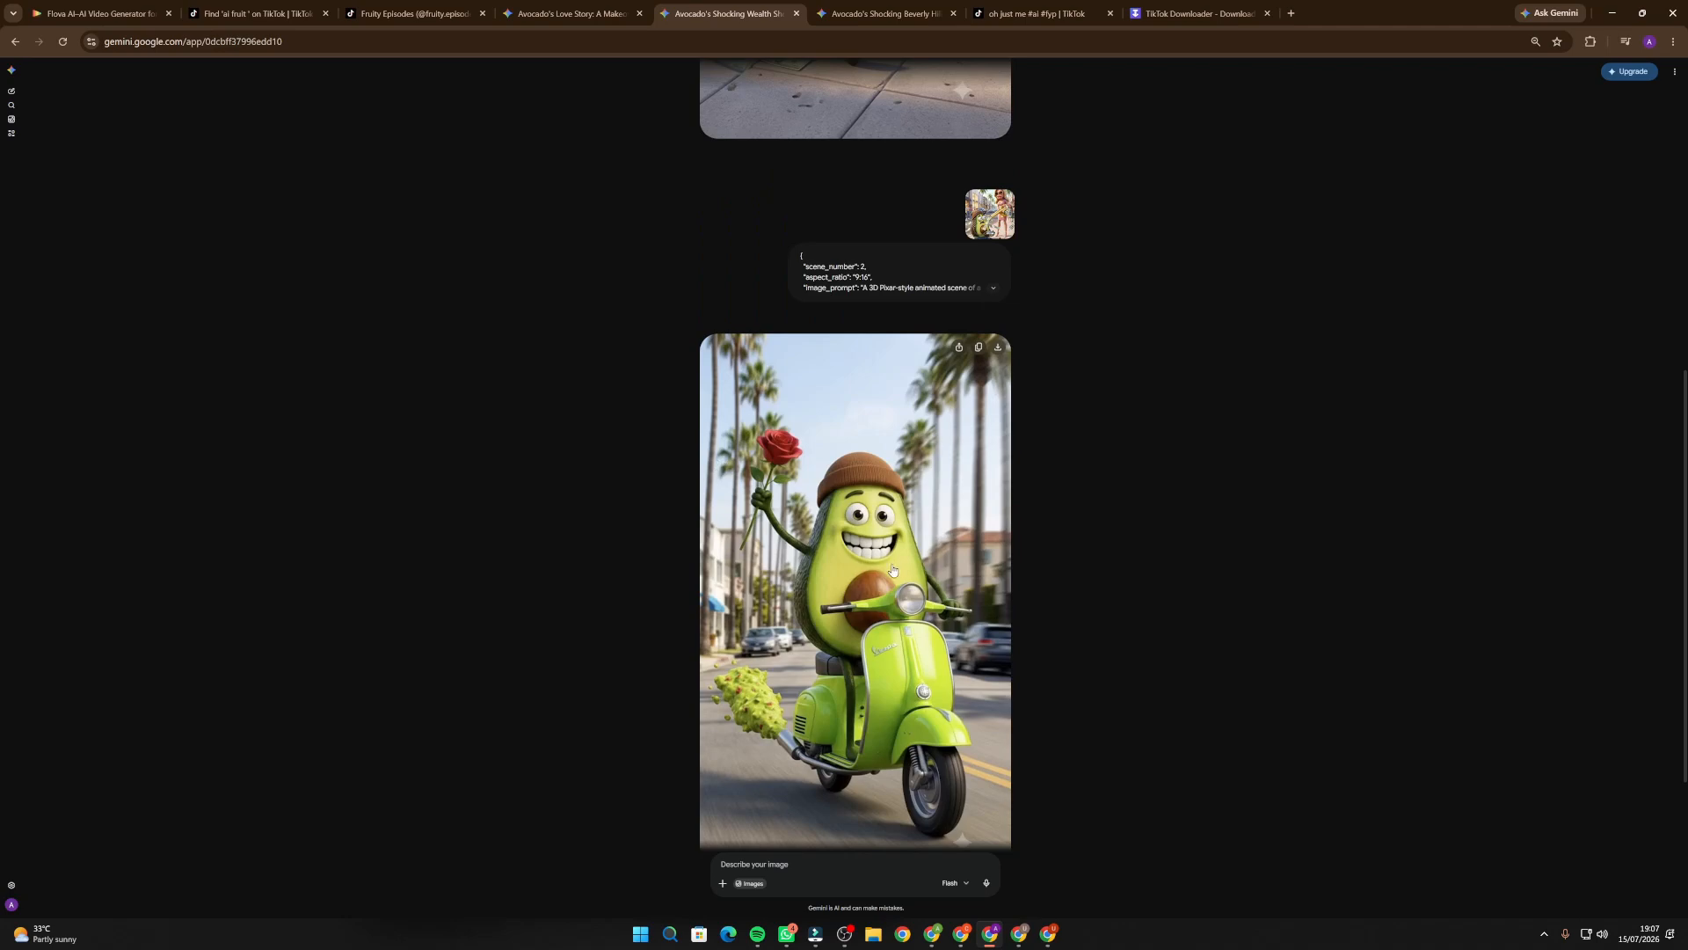
scroll(769, 536, up, 4)
scroll(769, 537, down, 5)
scroll(770, 537, up, 6)
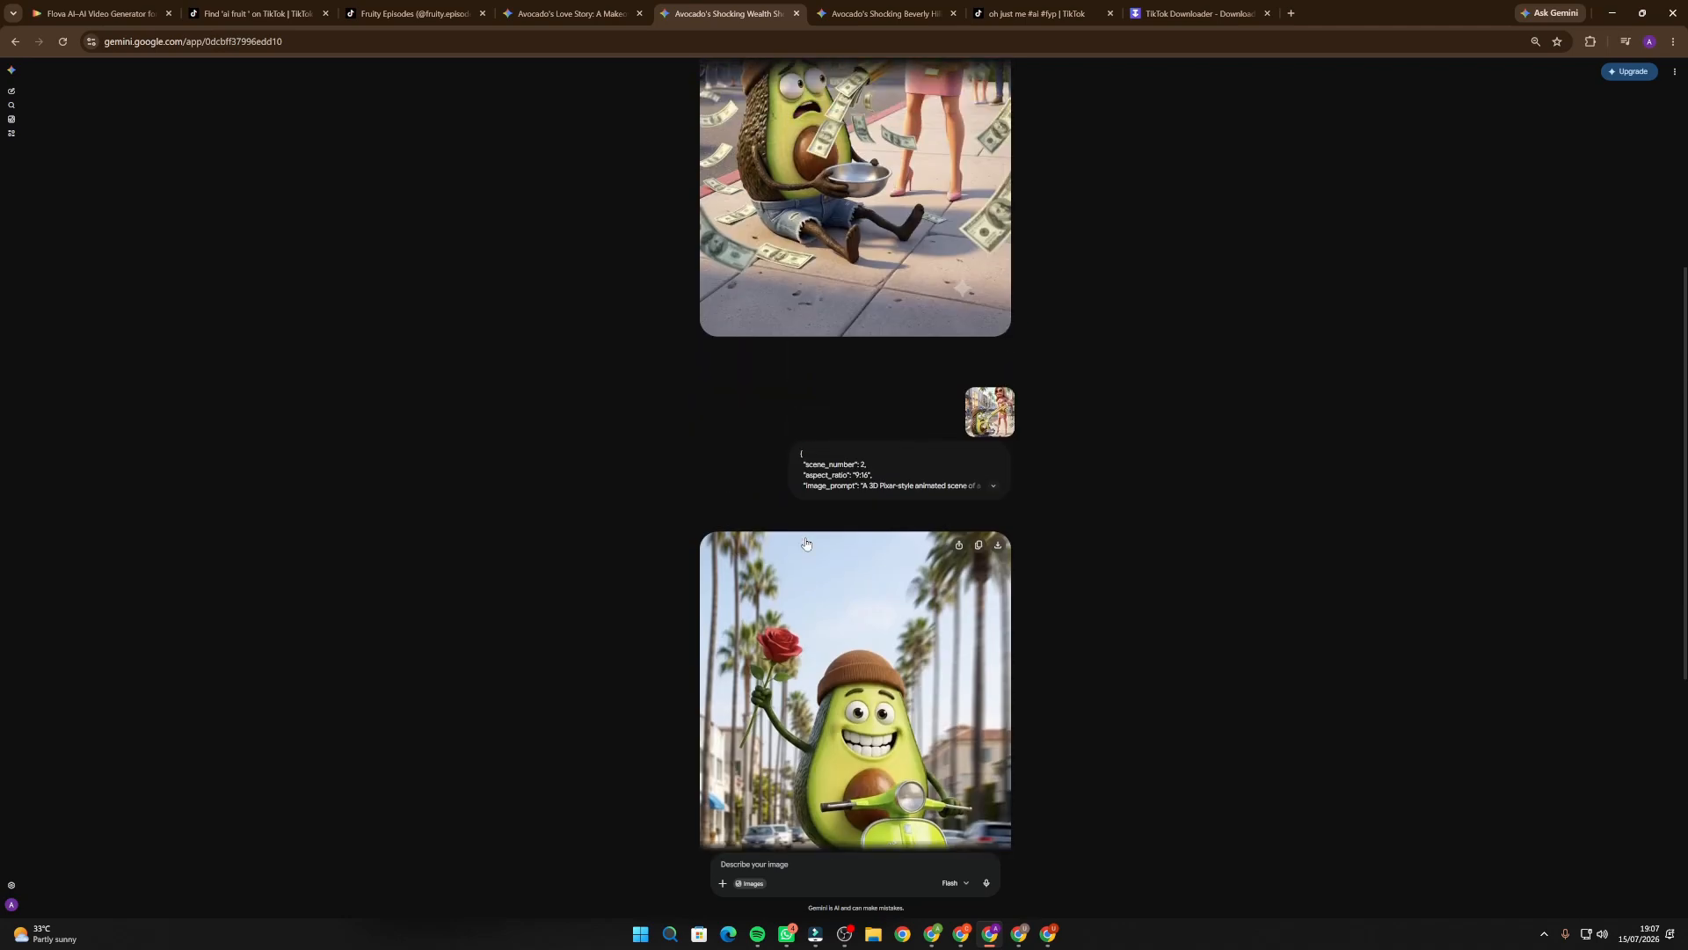
scroll(729, 519, down, 4)
scroll(718, 508, down, 1)
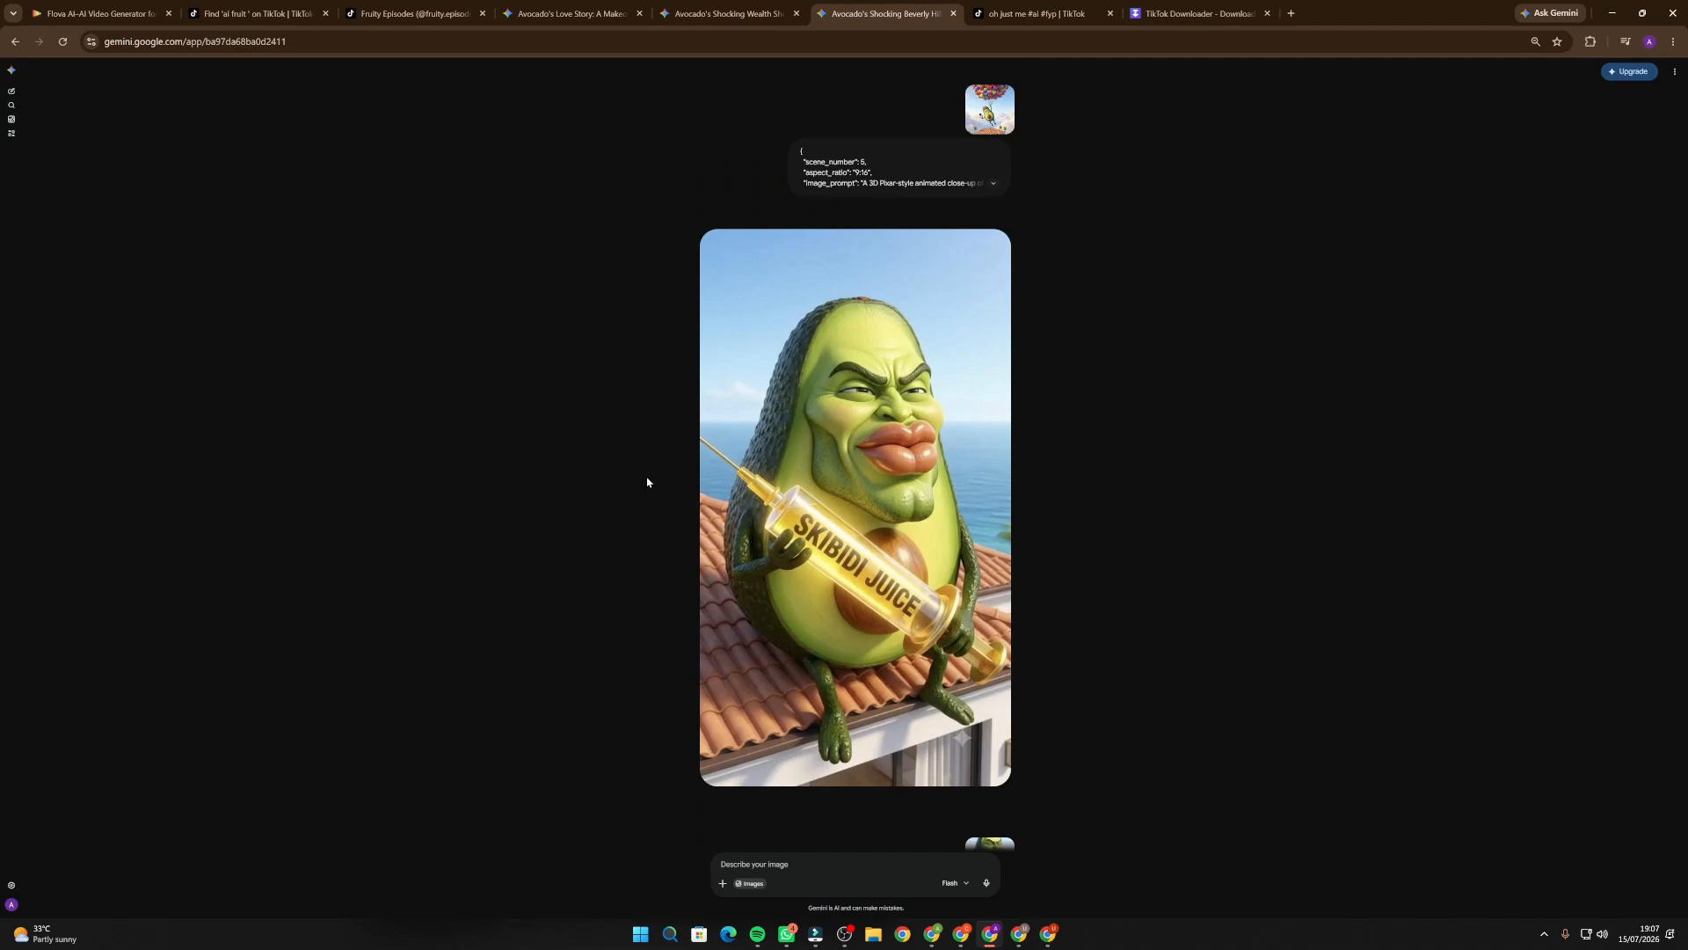
Examine the full series of scene images in the Avocado's Shocking Beverly Hills chat, including the reference image attached to each prompt.
scroll(633, 479, down, 9)
scroll(598, 498, up, 14)
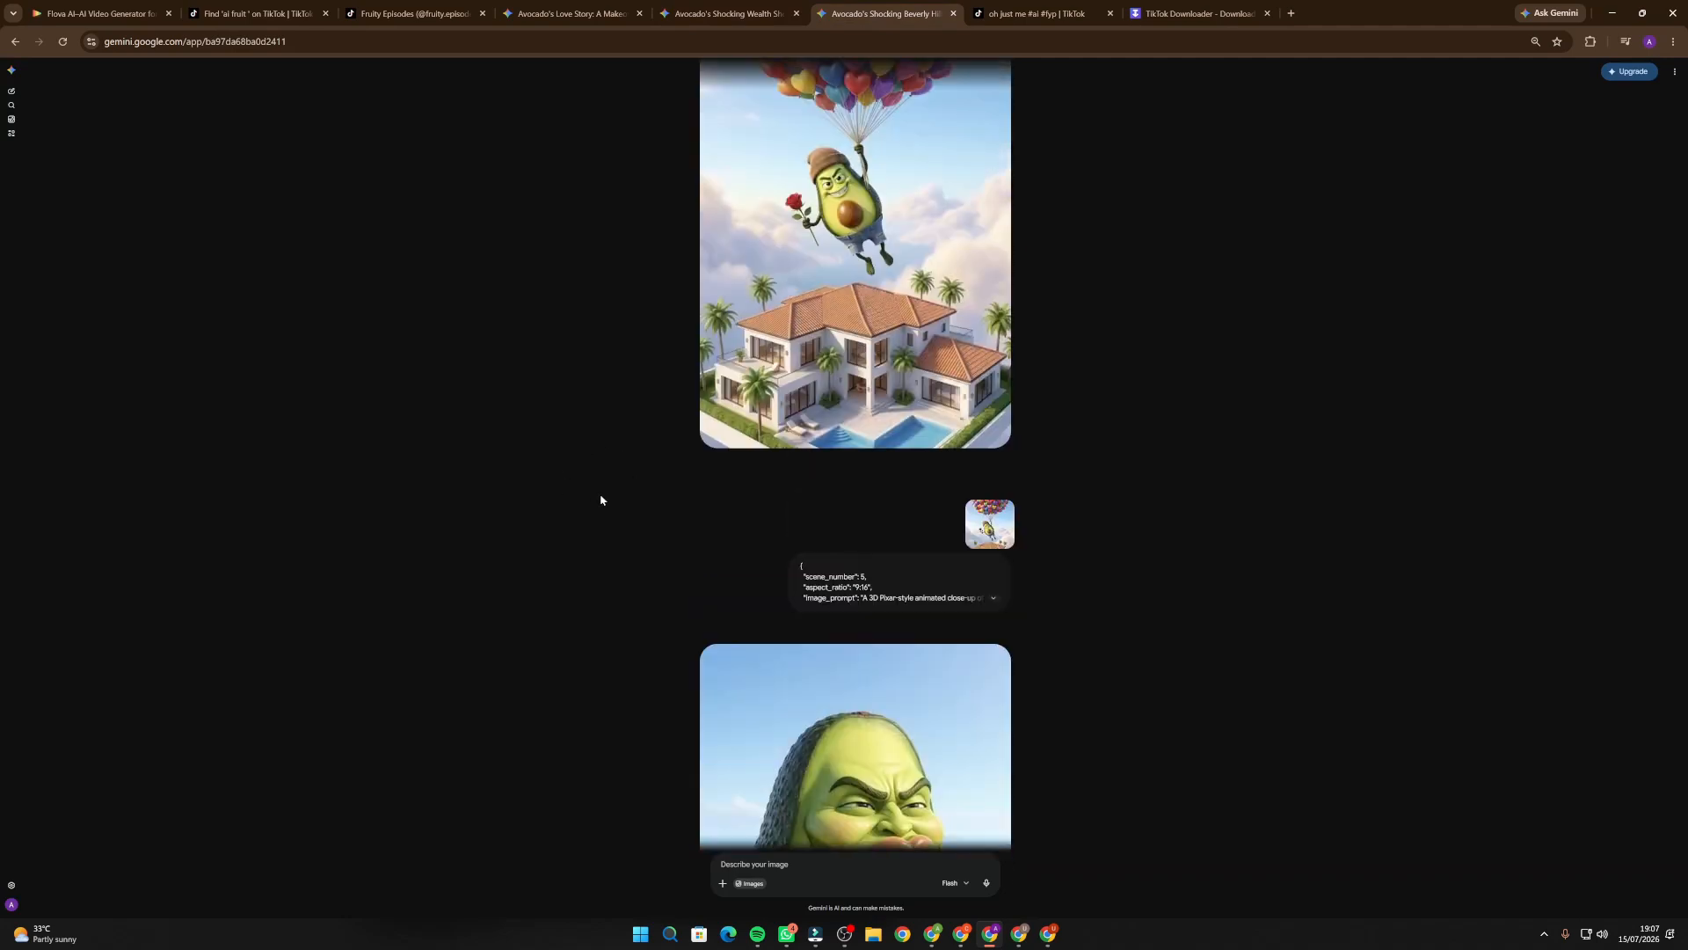
scroll(600, 498, up, 13)
scroll(602, 493, down, 10)
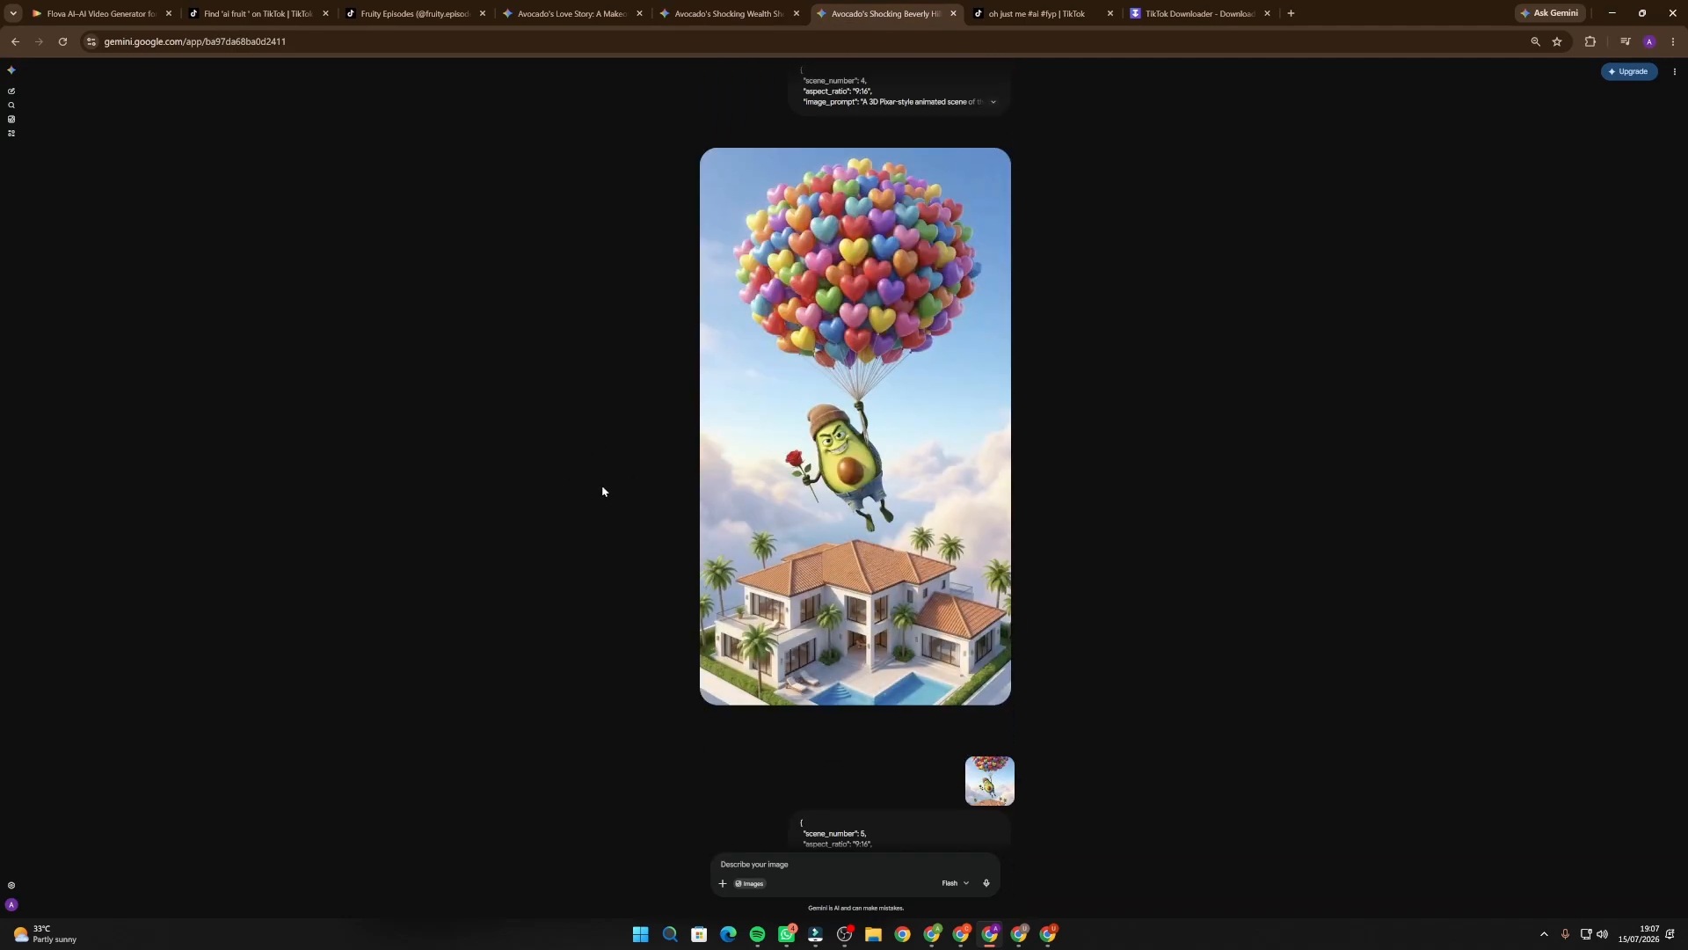
scroll(602, 491, down, 5)
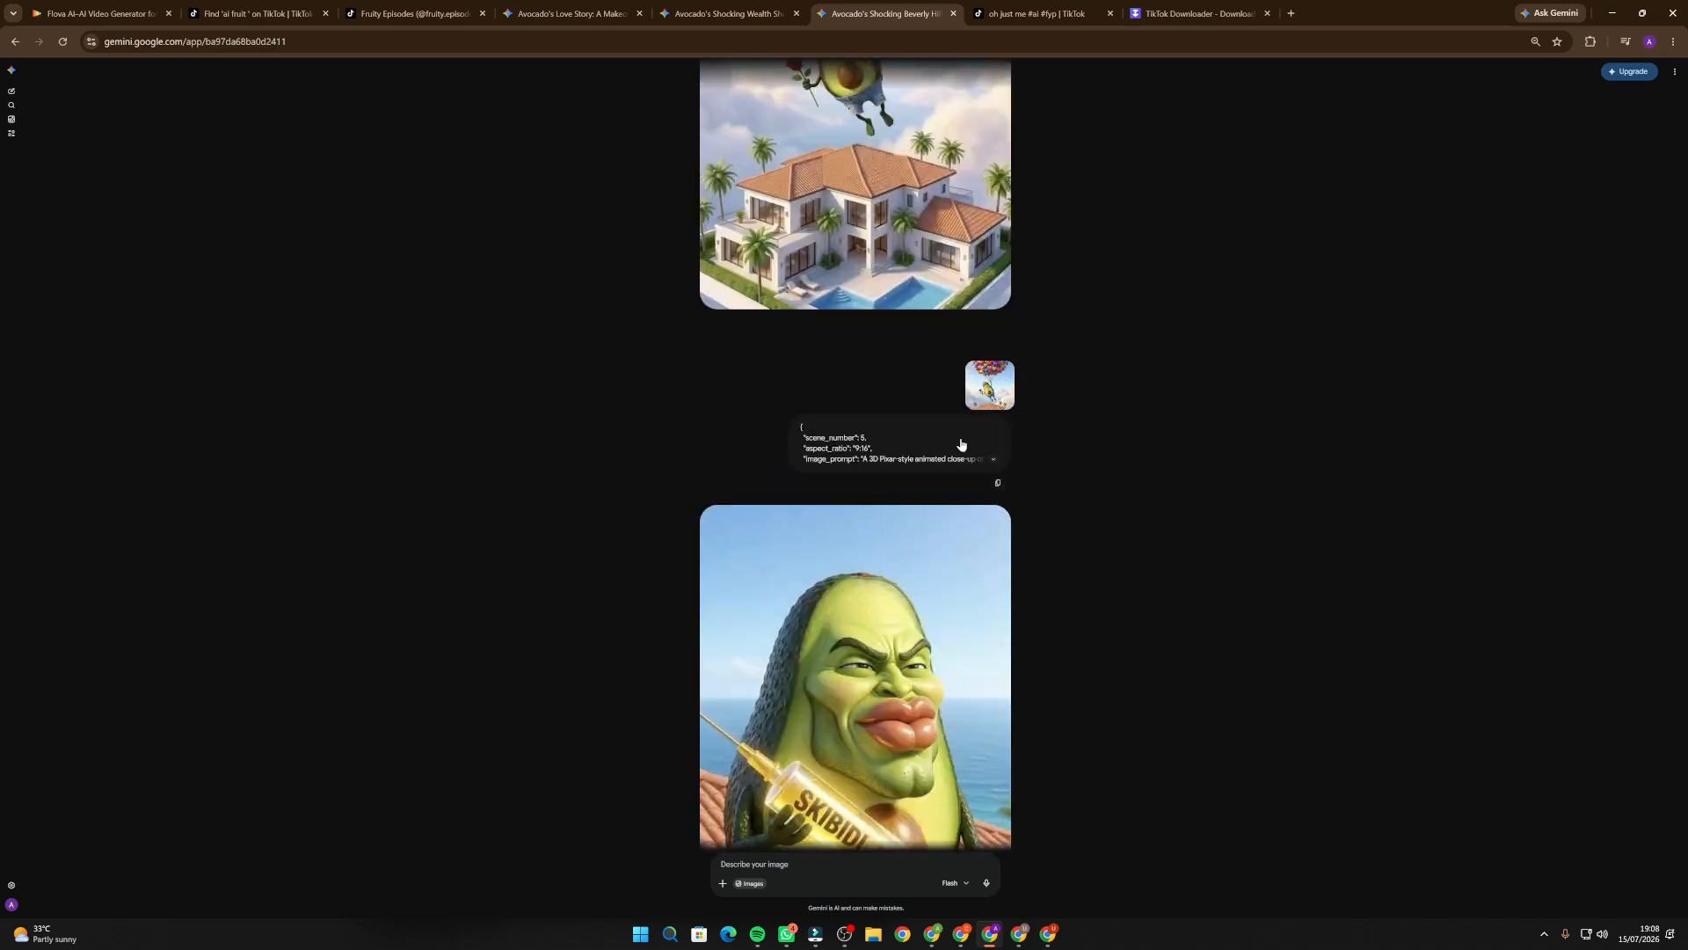
scroll(880, 475, down, 10)
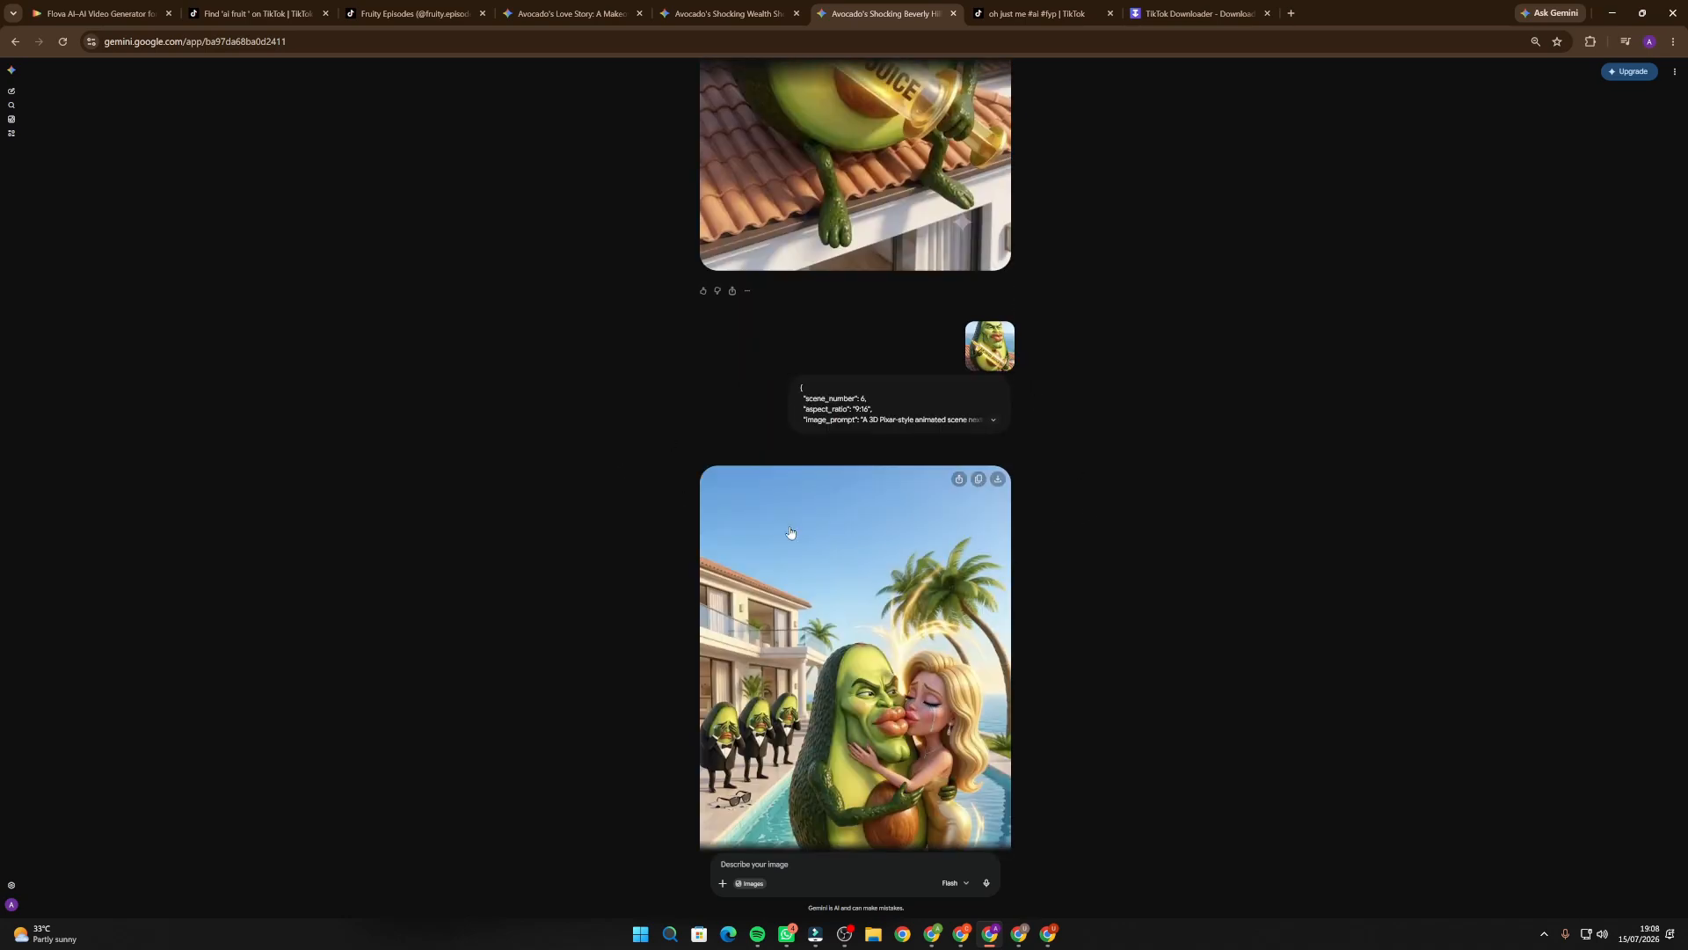
scroll(842, 534, down, 3)
scroll(842, 534, up, 10)
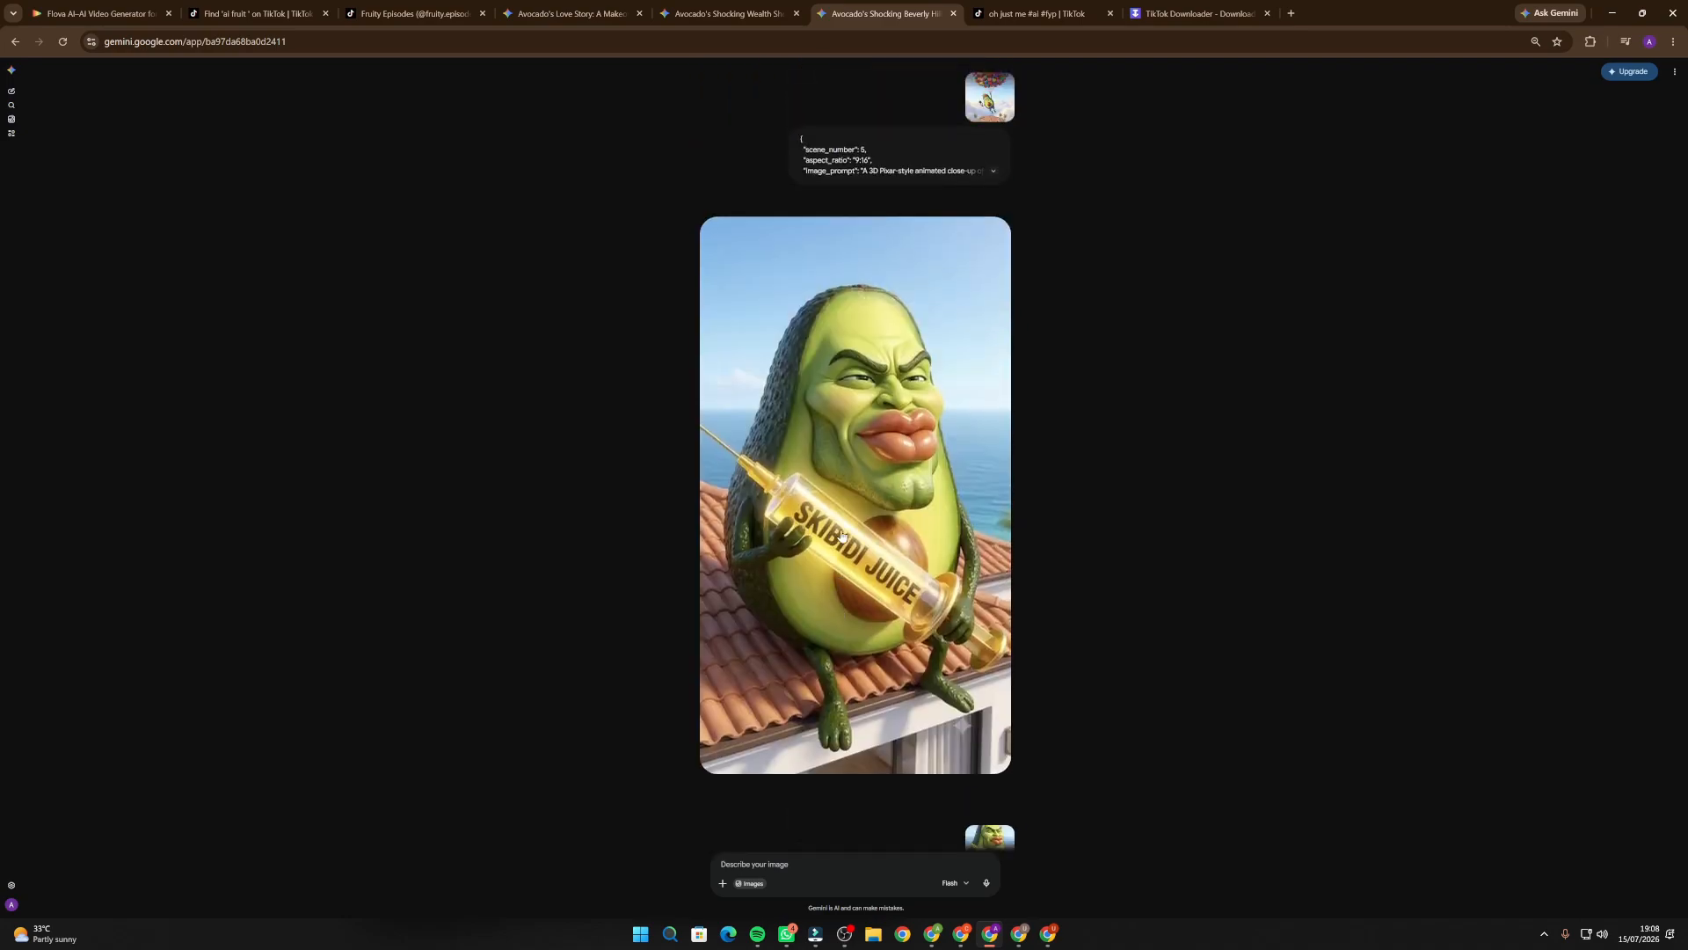
scroll(842, 534, up, 20)
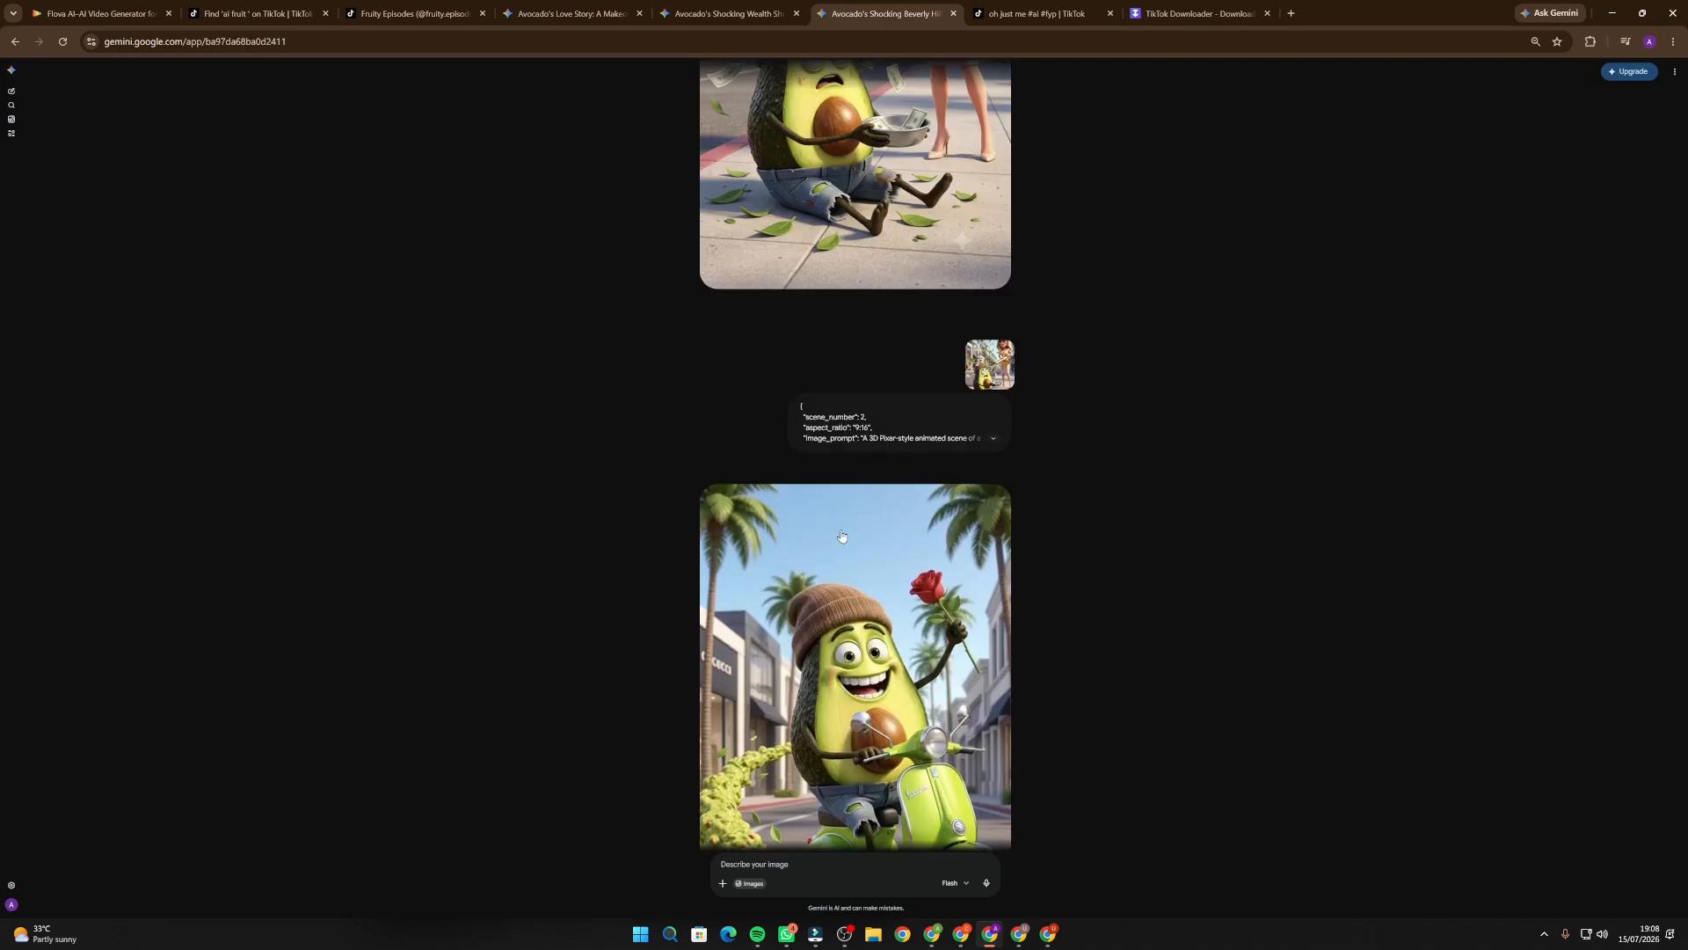
scroll(841, 535, down, 20)
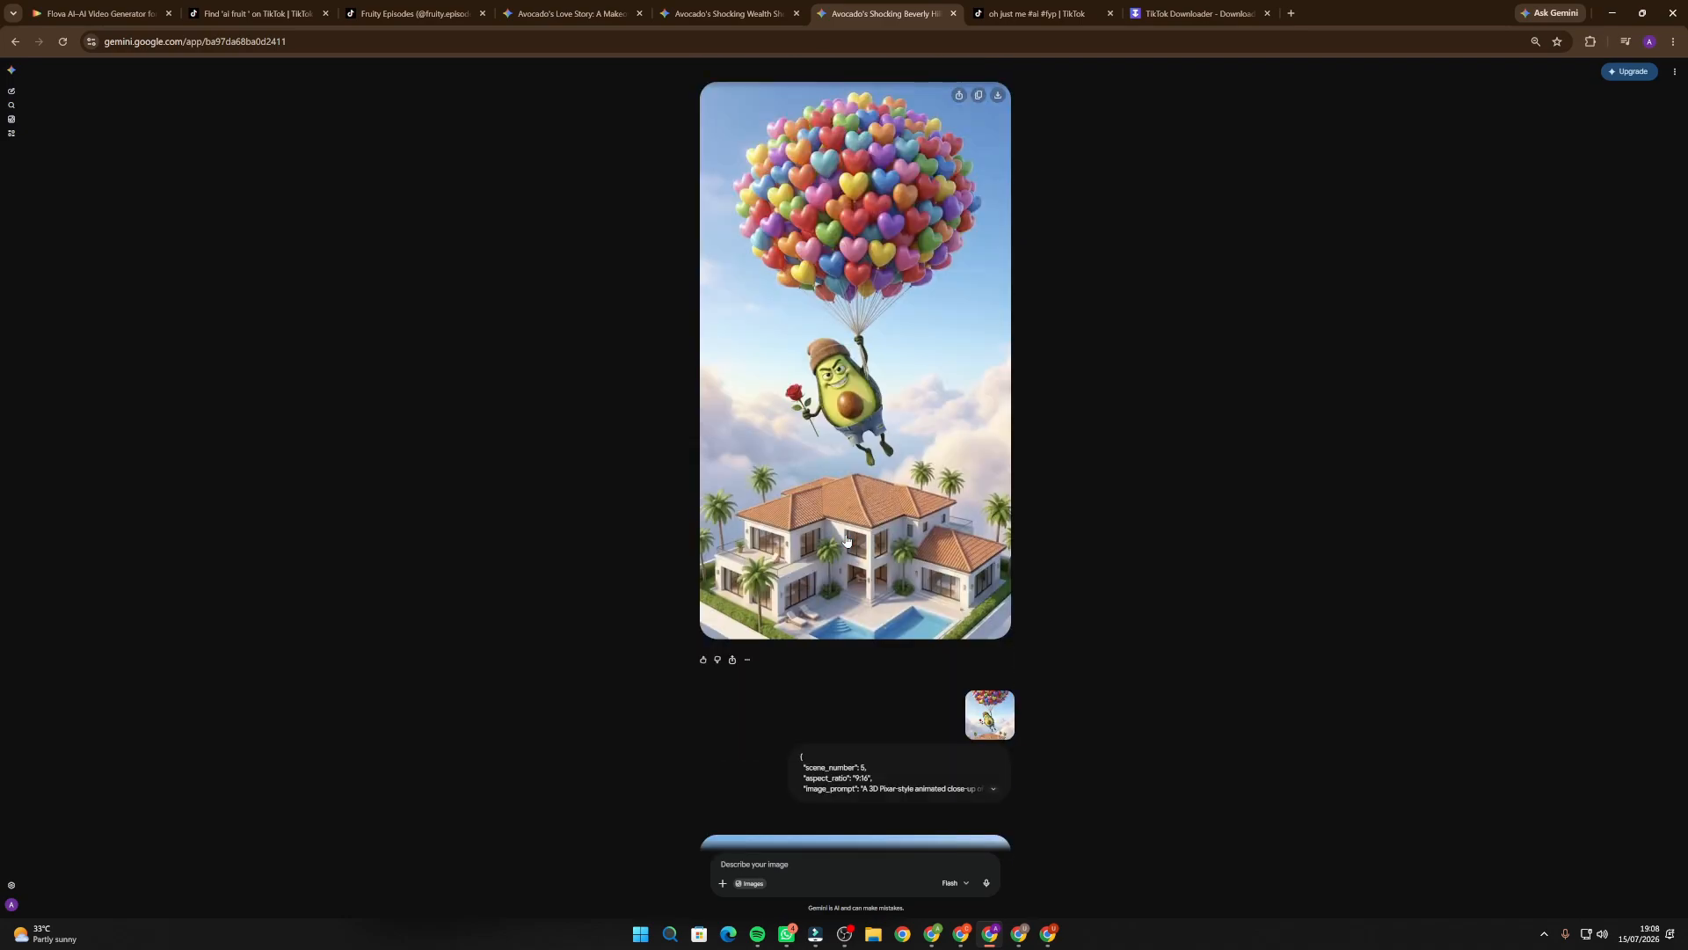
scroll(846, 540, down, 9)
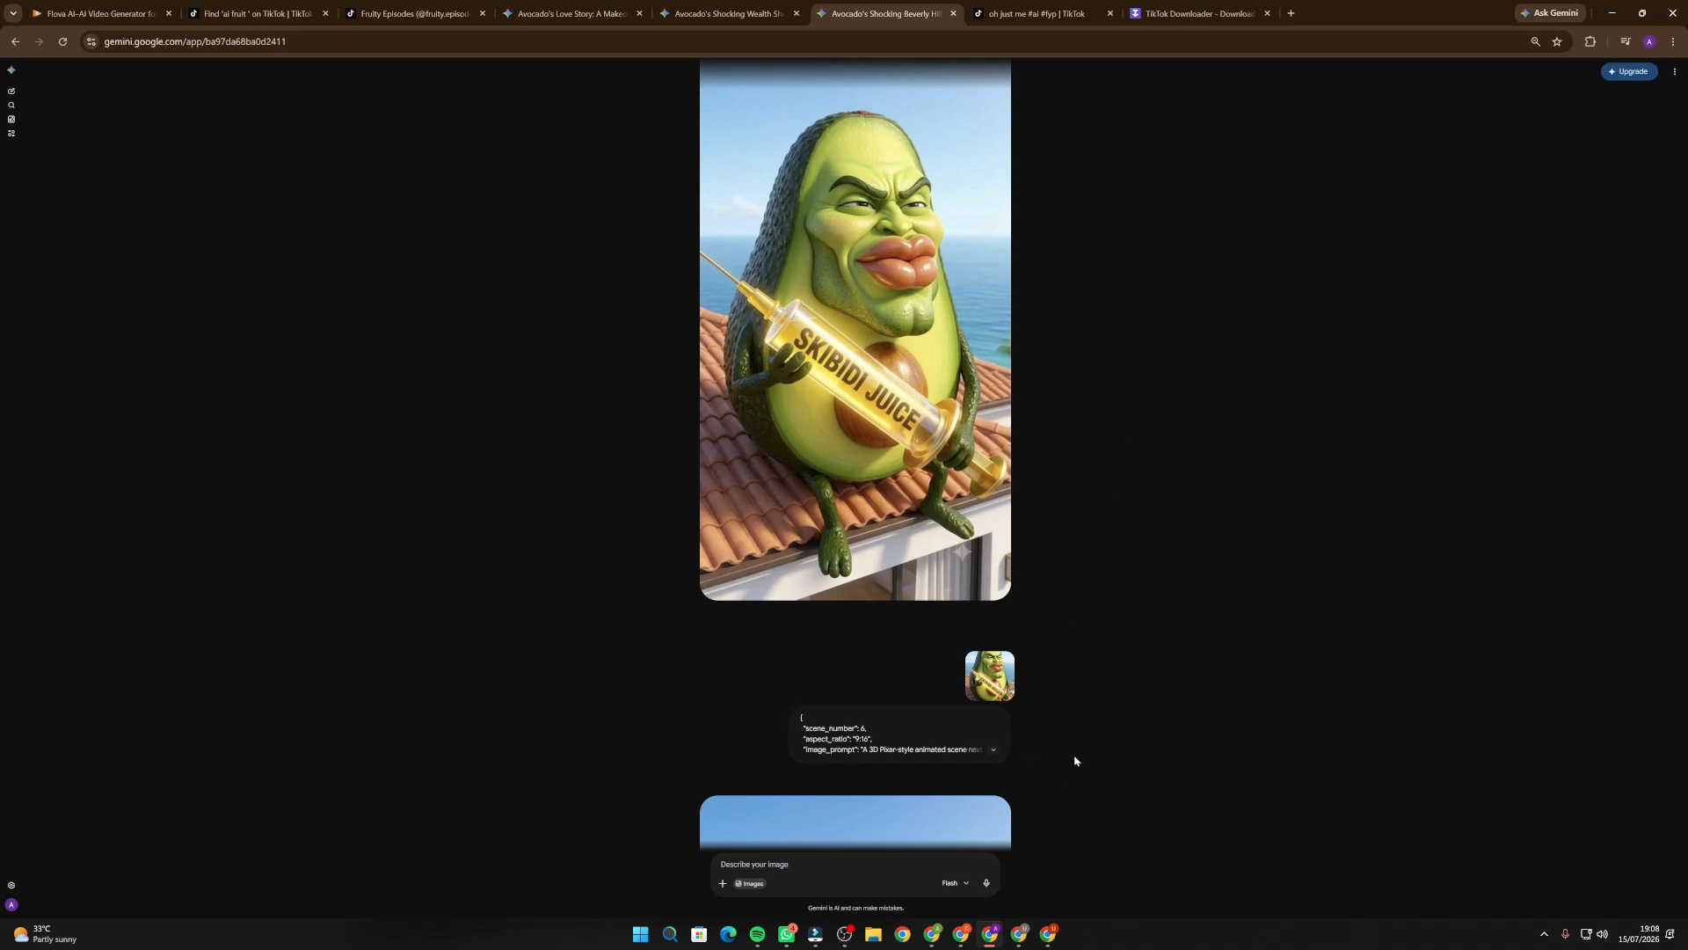
Switch to the Google Flow browser window, open Google Flow from the search results and create a new project.
key(alt+Tab)
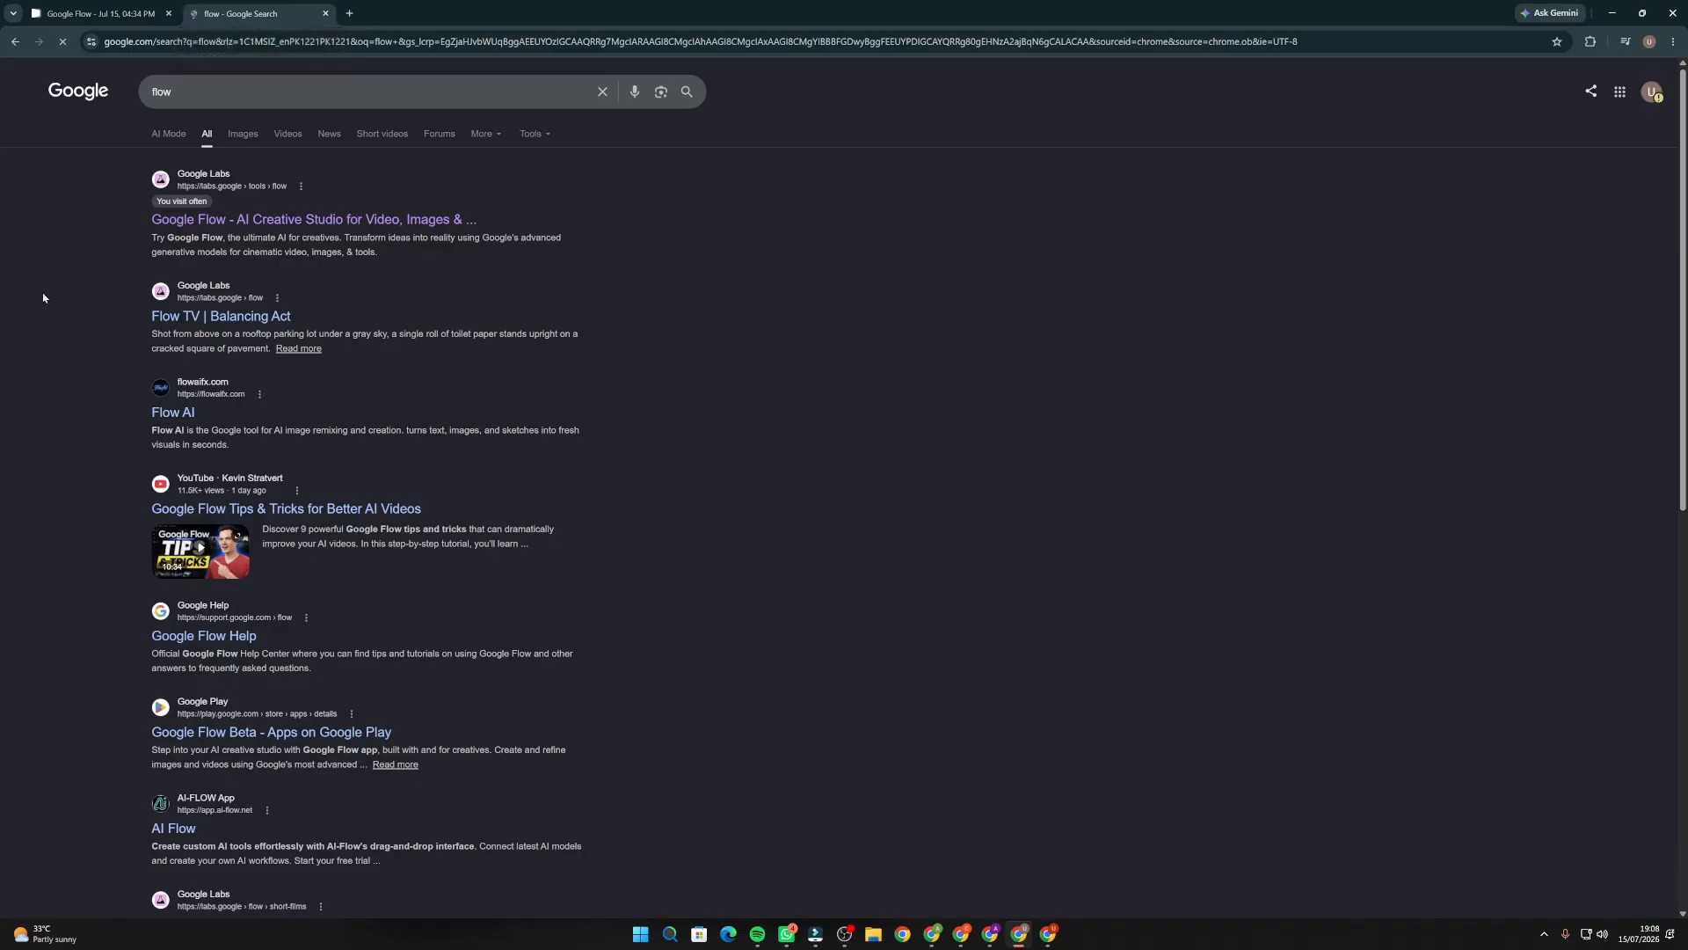
click(276, 221)
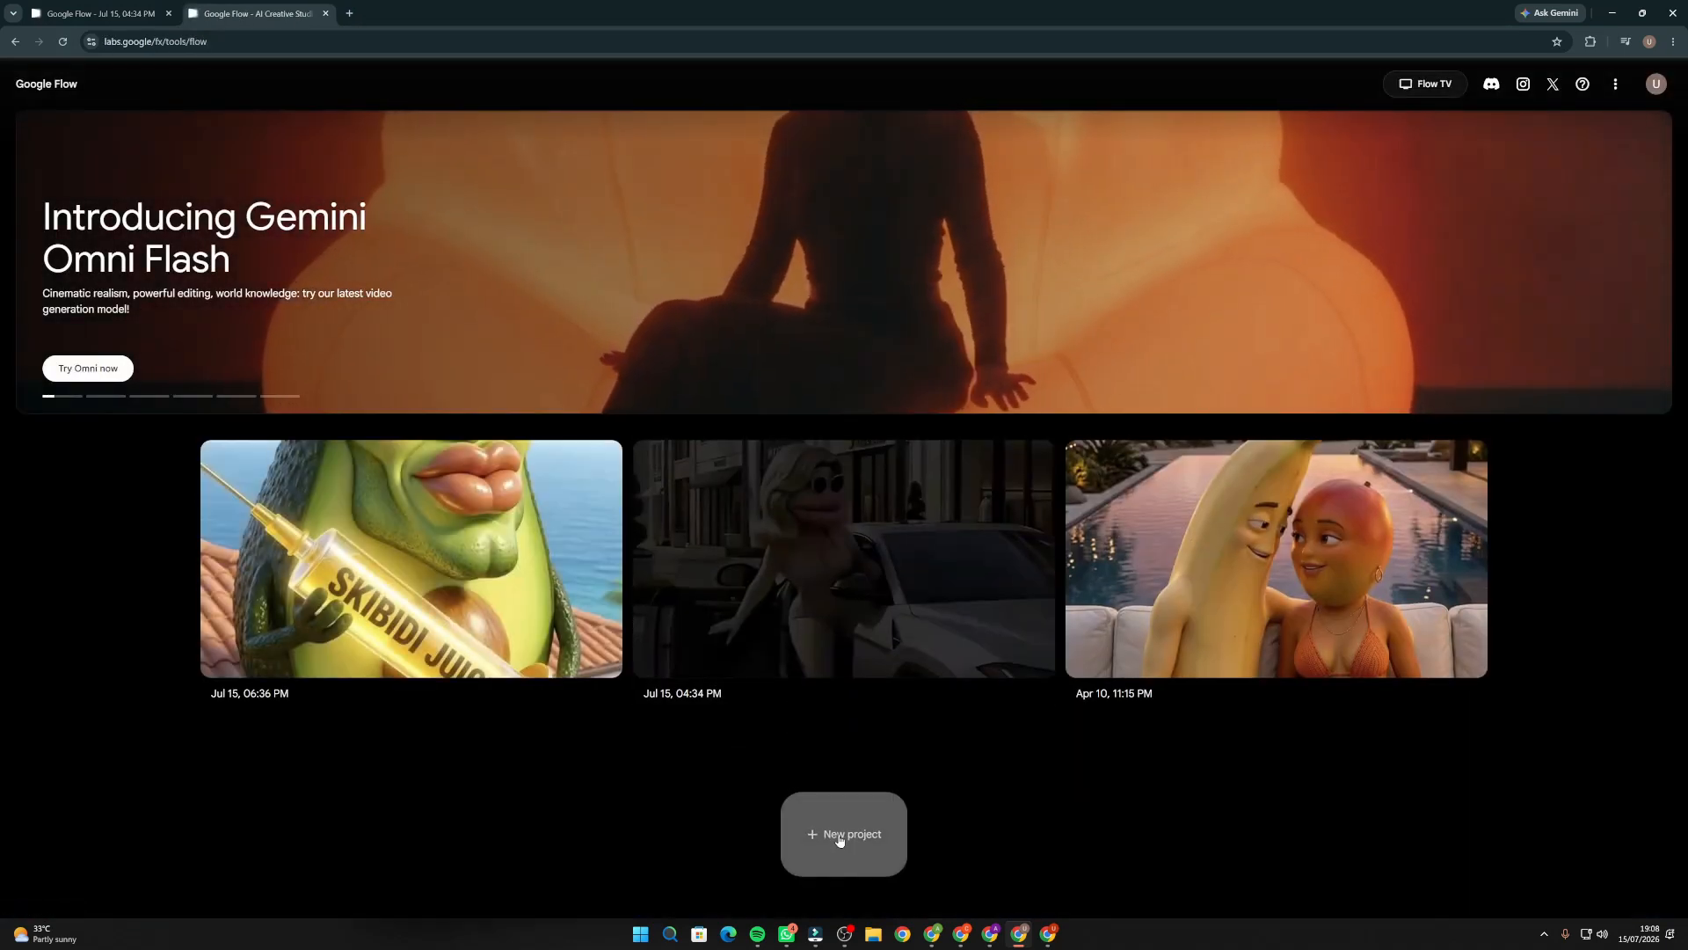
click(840, 840)
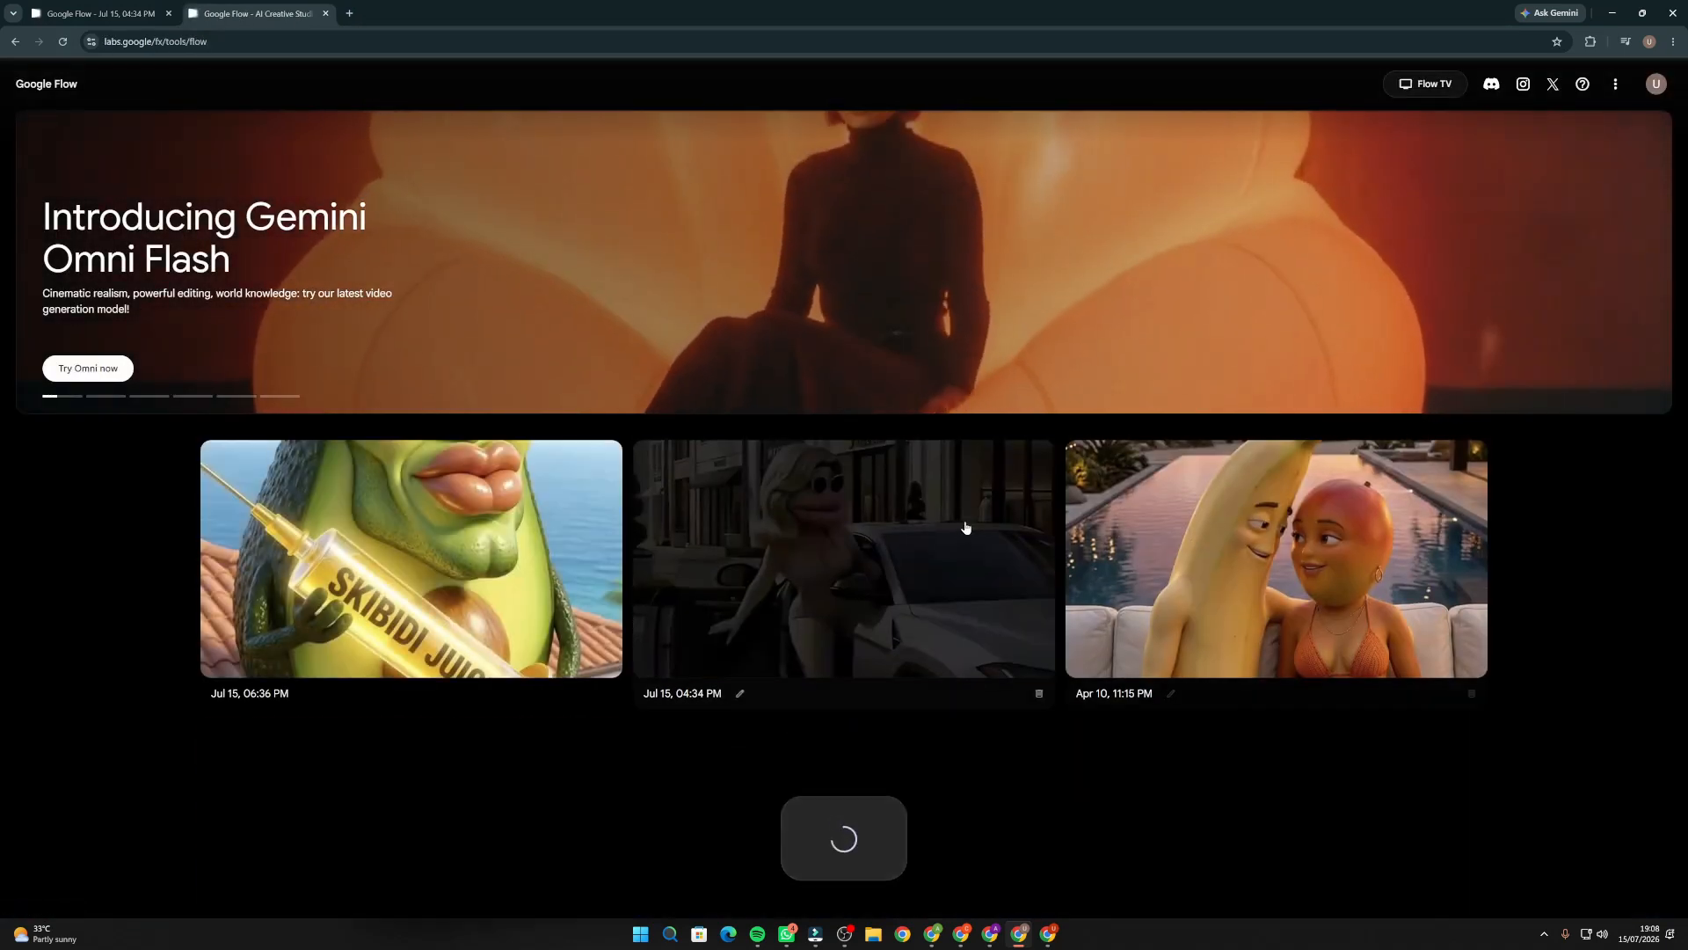
Review the video generation settings for mode, aspect ratio, output count, model and clip duration, including the model choices.
click(954, 883)
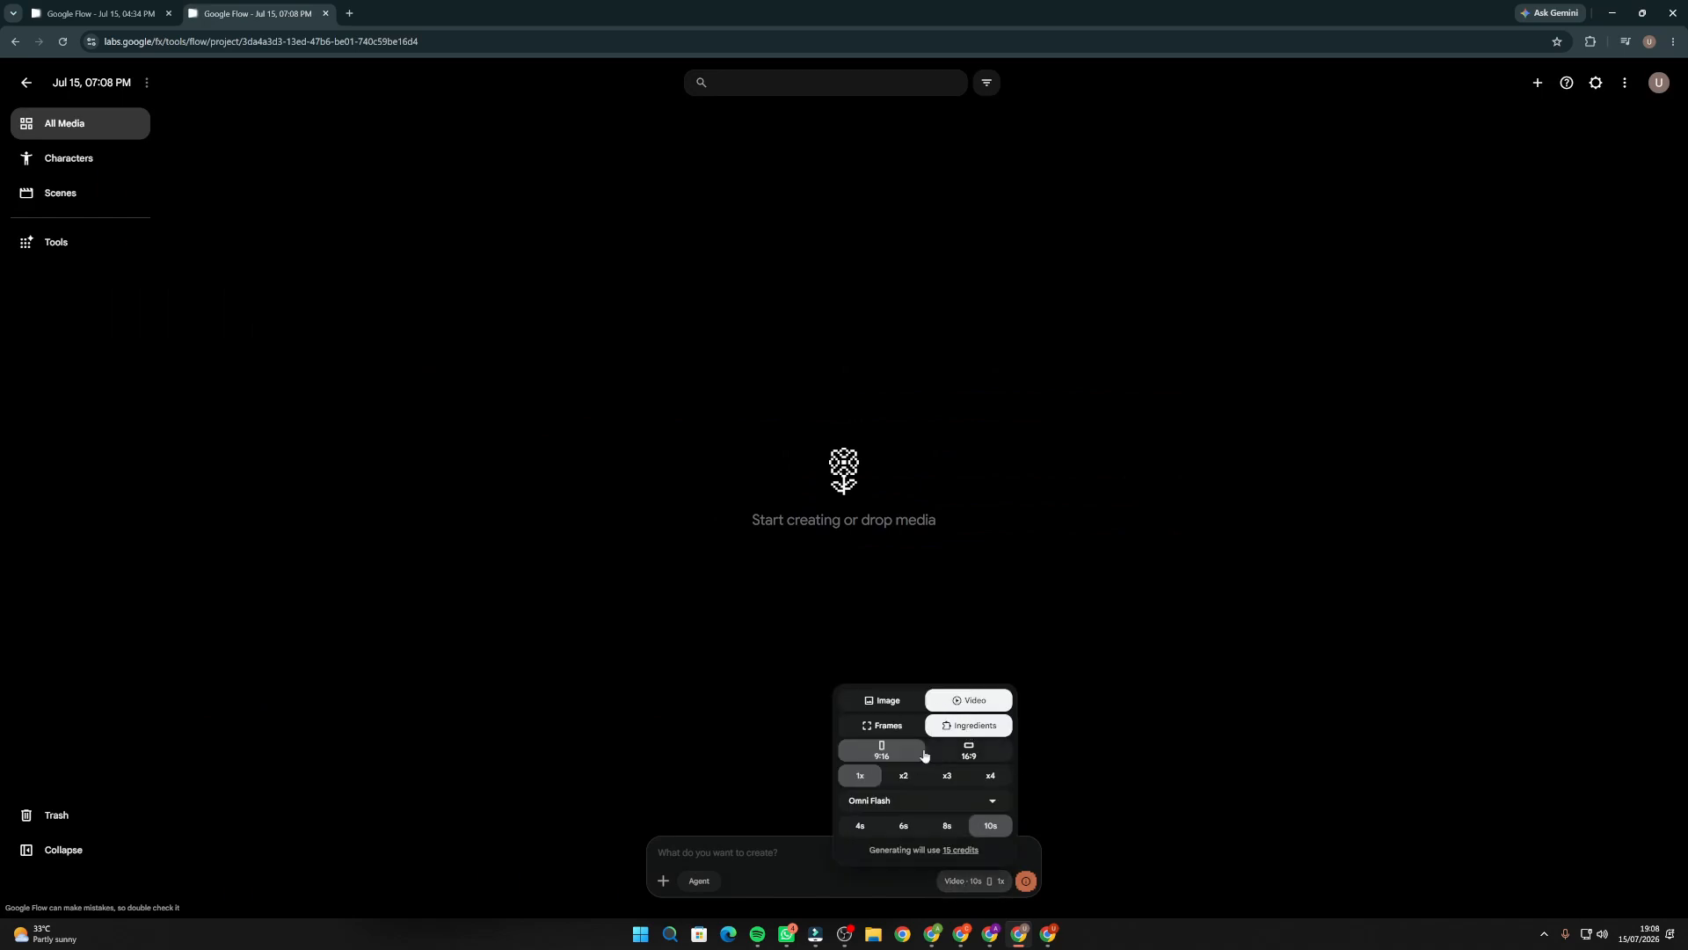
click(893, 800)
click(923, 802)
click(739, 851)
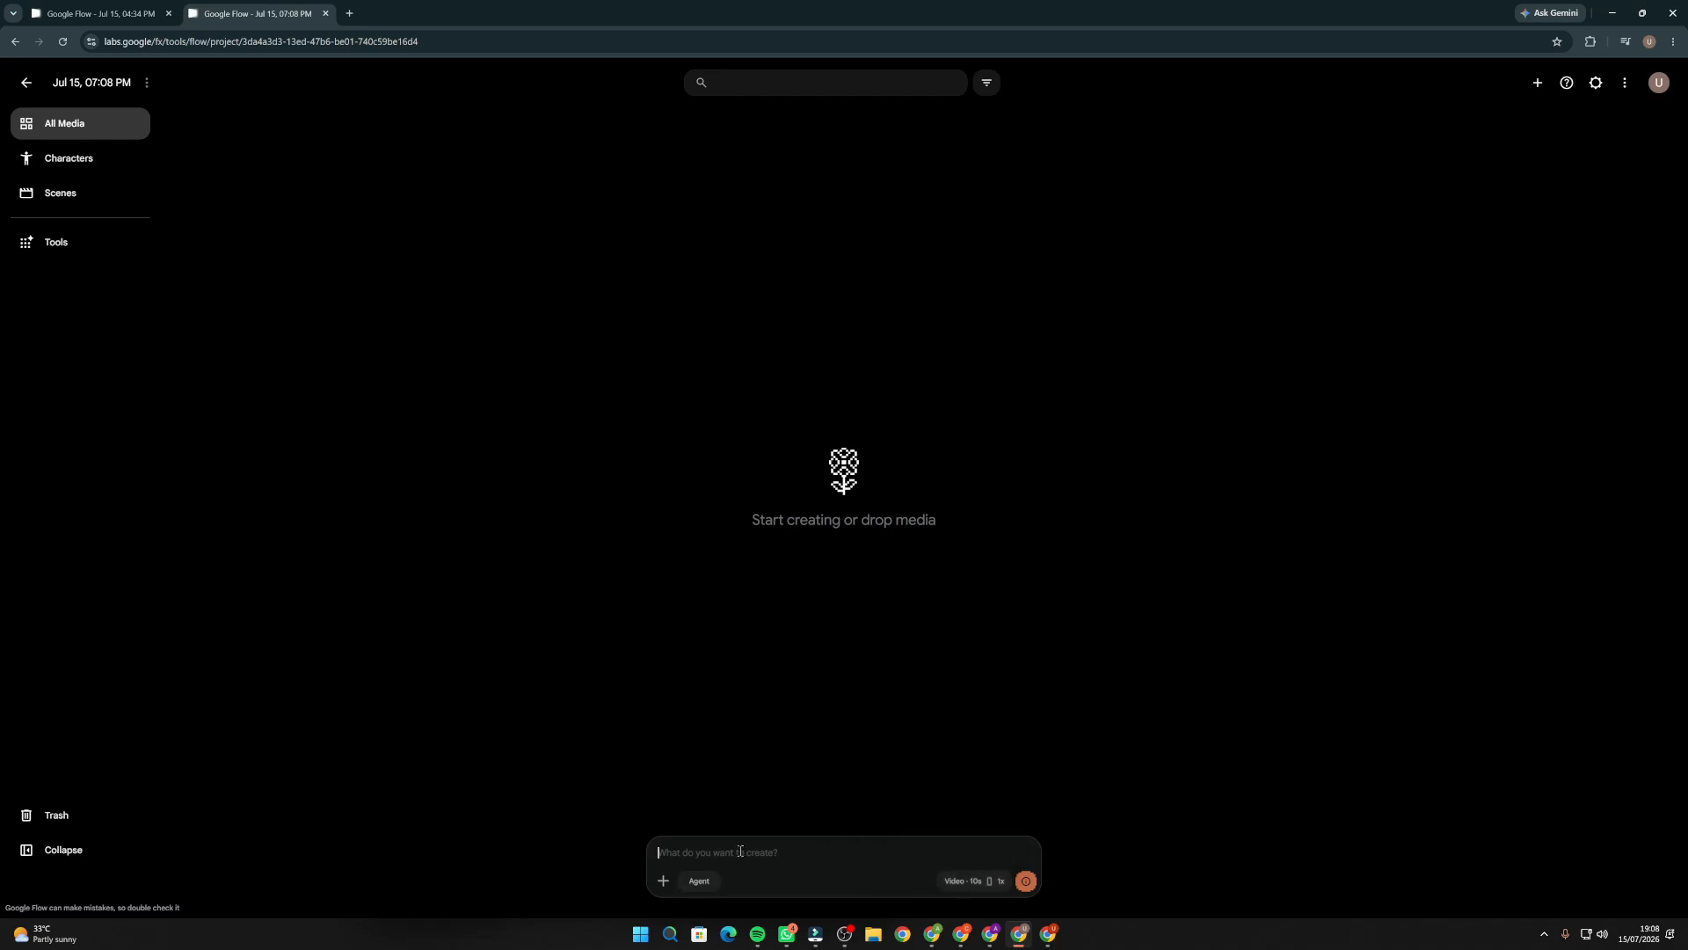
click(967, 880)
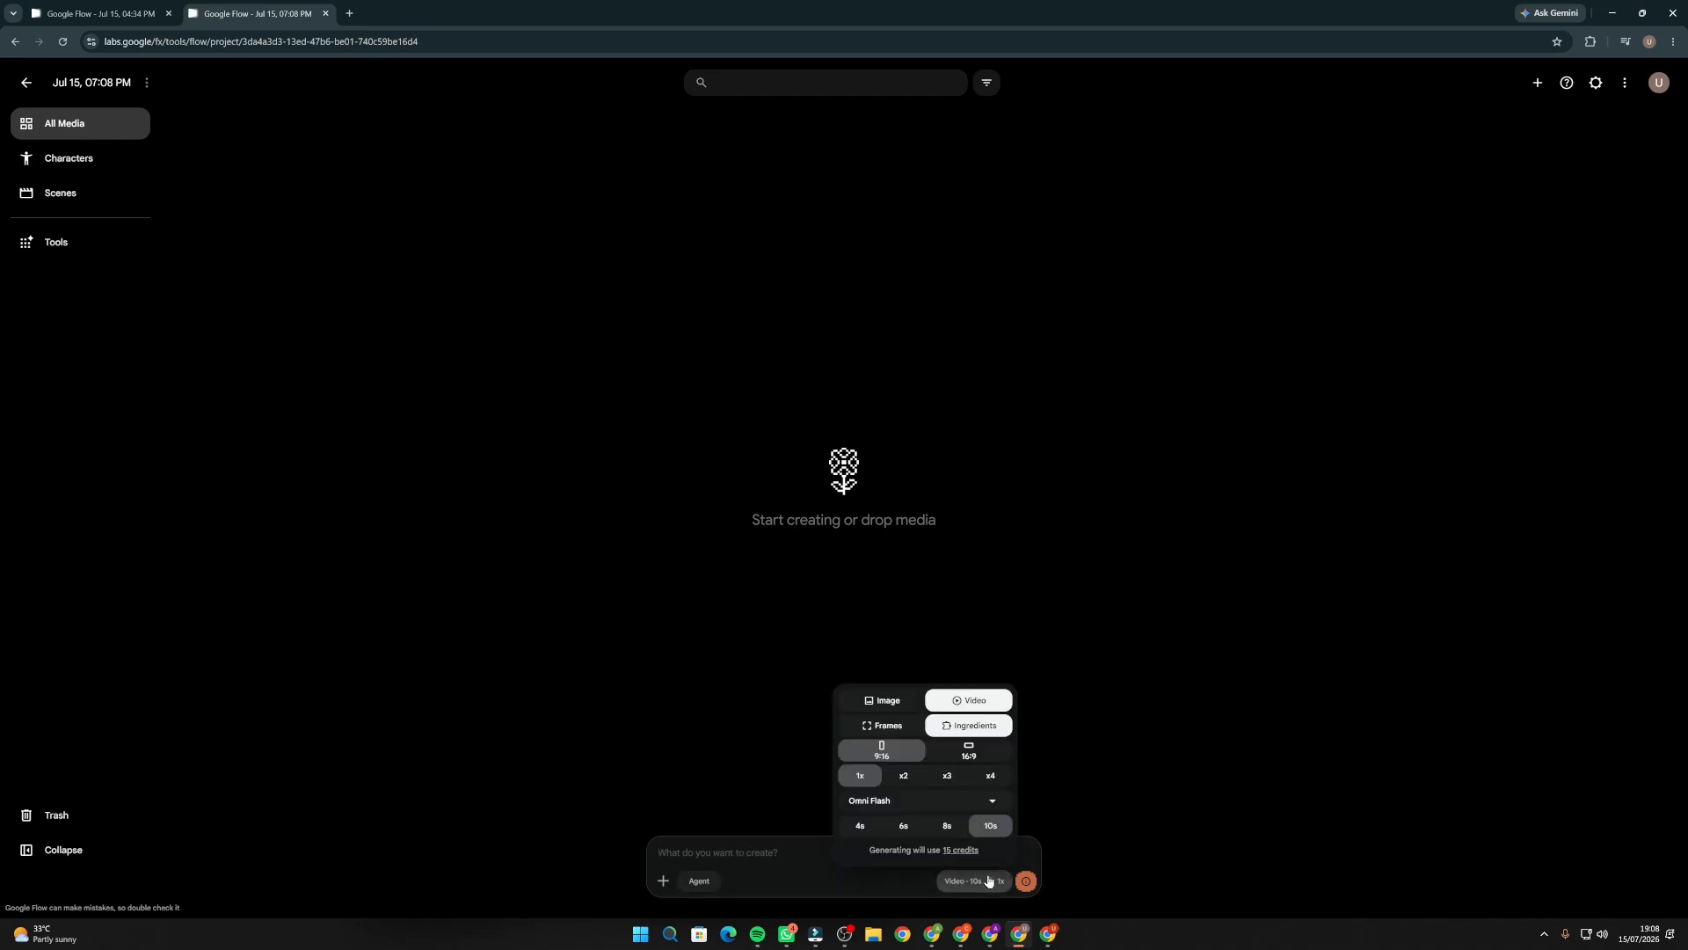
click(747, 858)
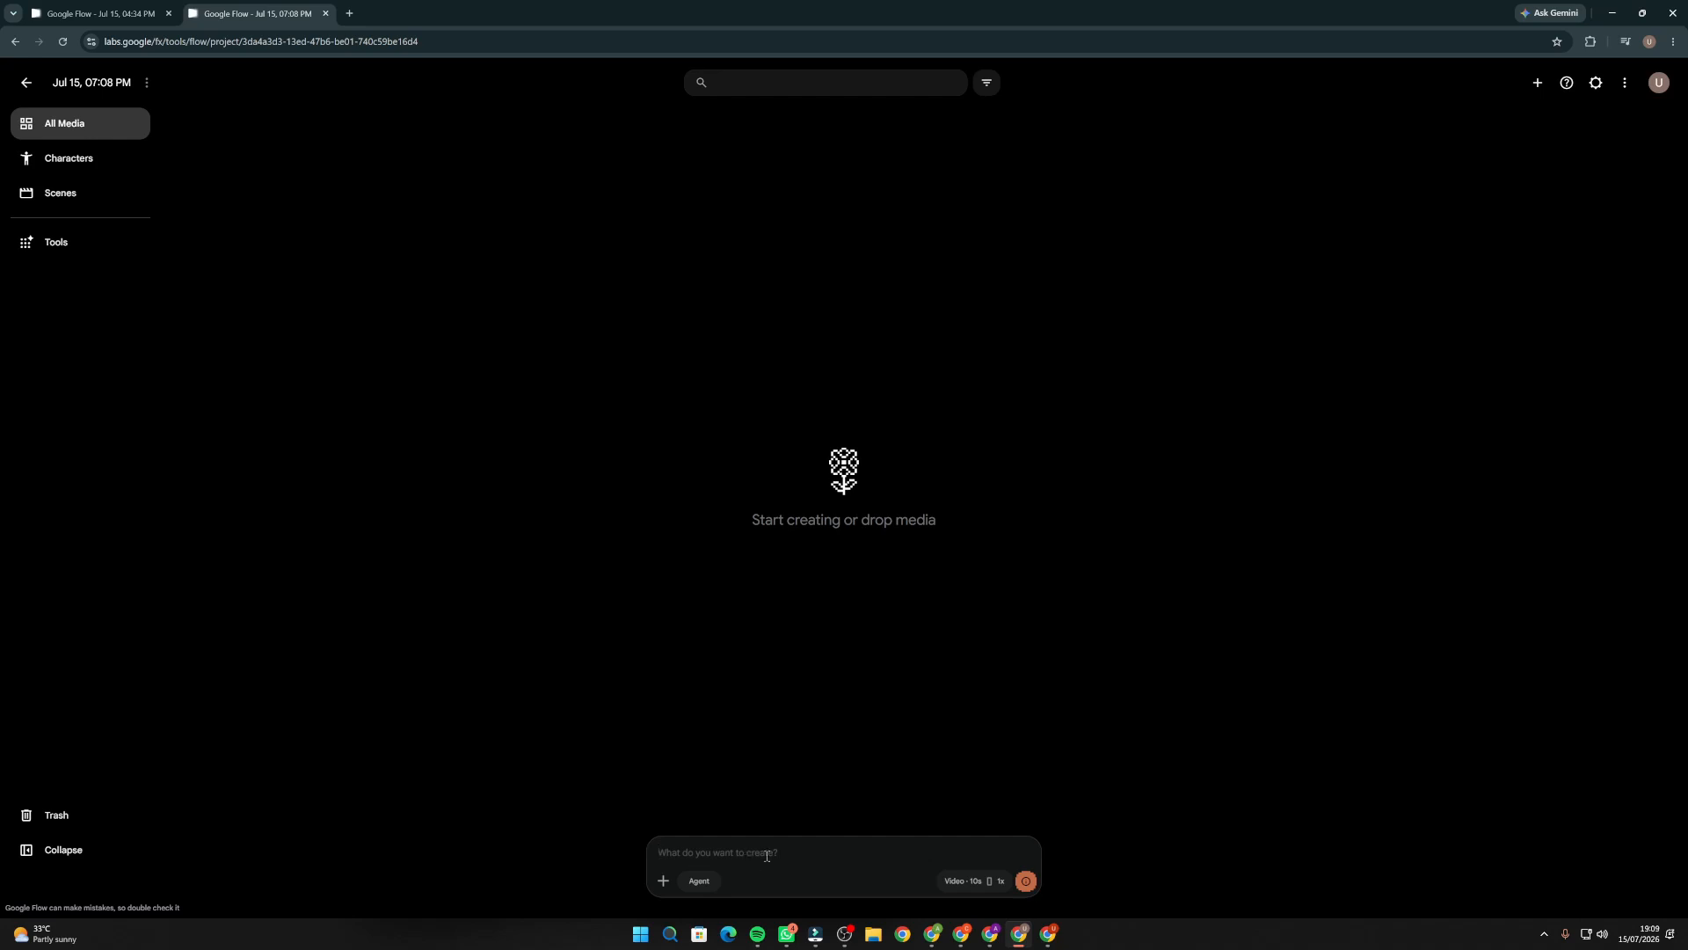
Add the six Gemini-generated scene images from the Downloads folder to the project and attach the cash-blasting scene image to the video prompt.
click(873, 934)
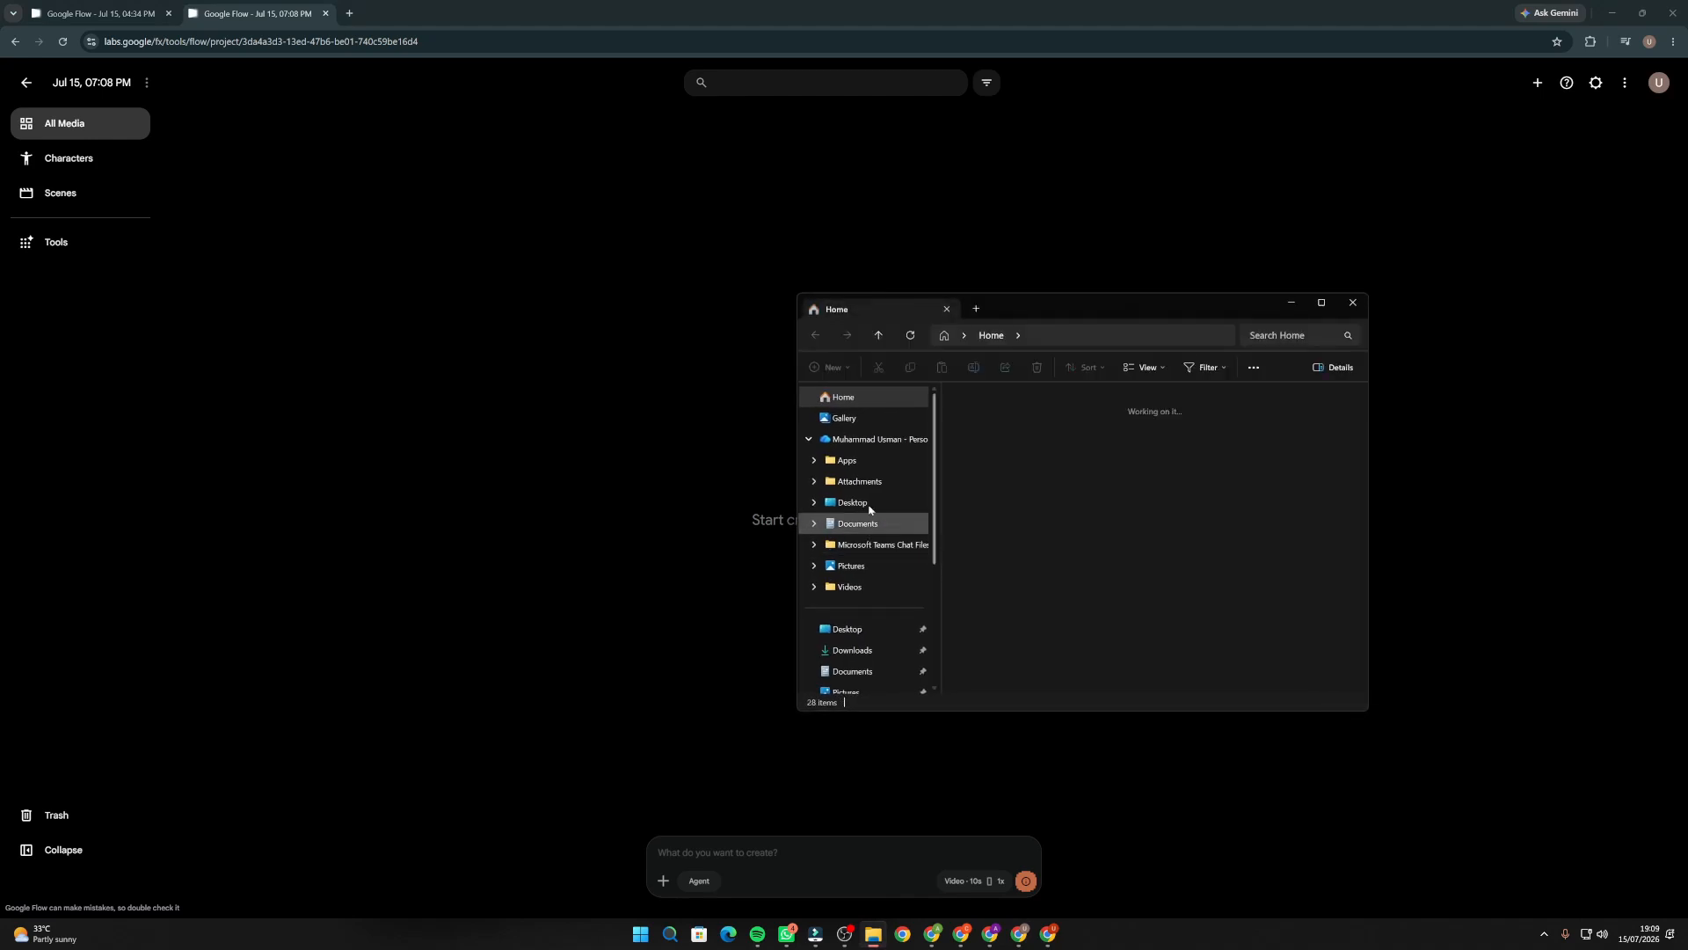
click(852, 650)
scroll(1259, 520, down, 2)
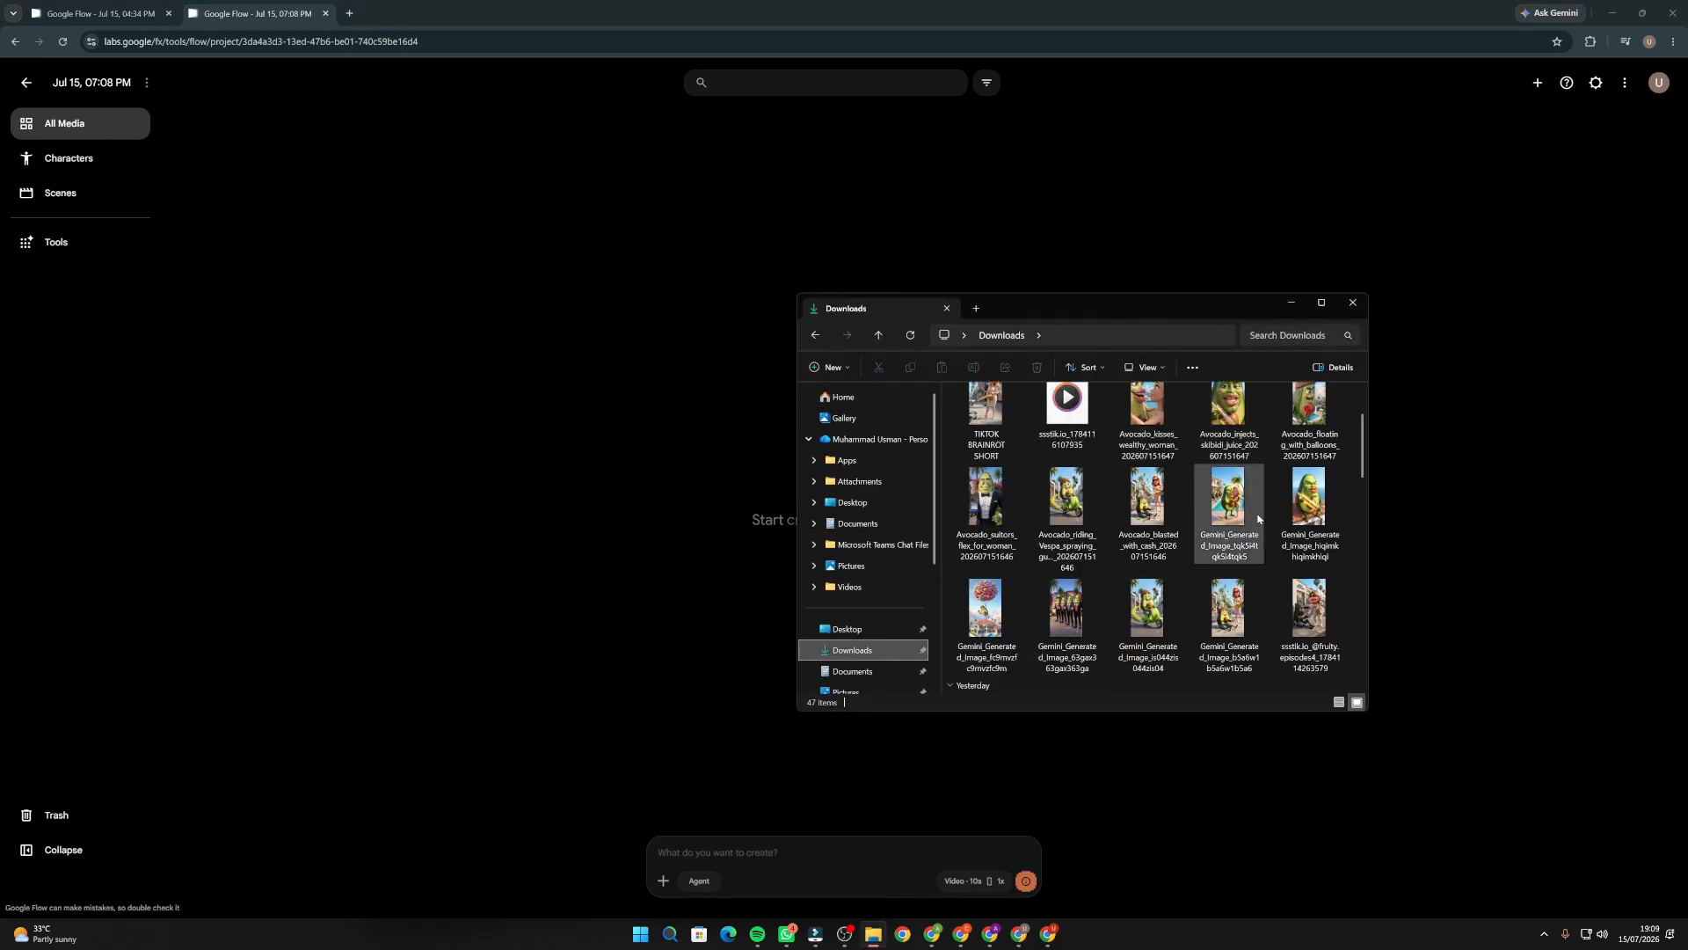
scroll(1262, 518, up, 2)
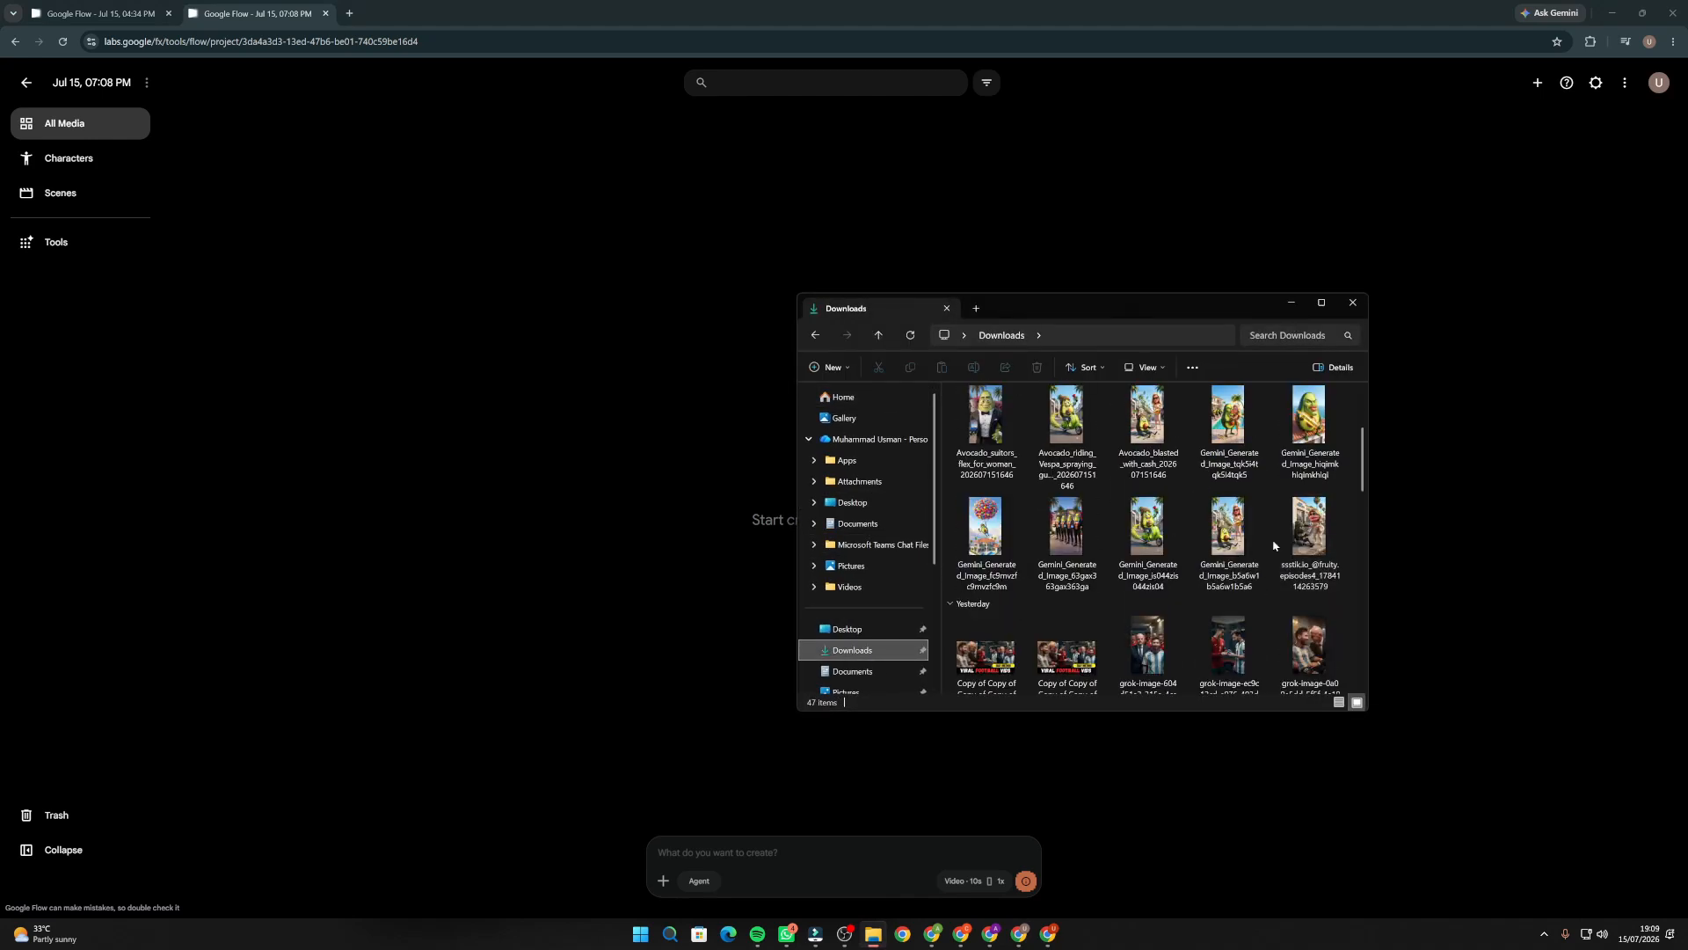
drag(1272, 547, 967, 541)
ctrl+click(1309, 422)
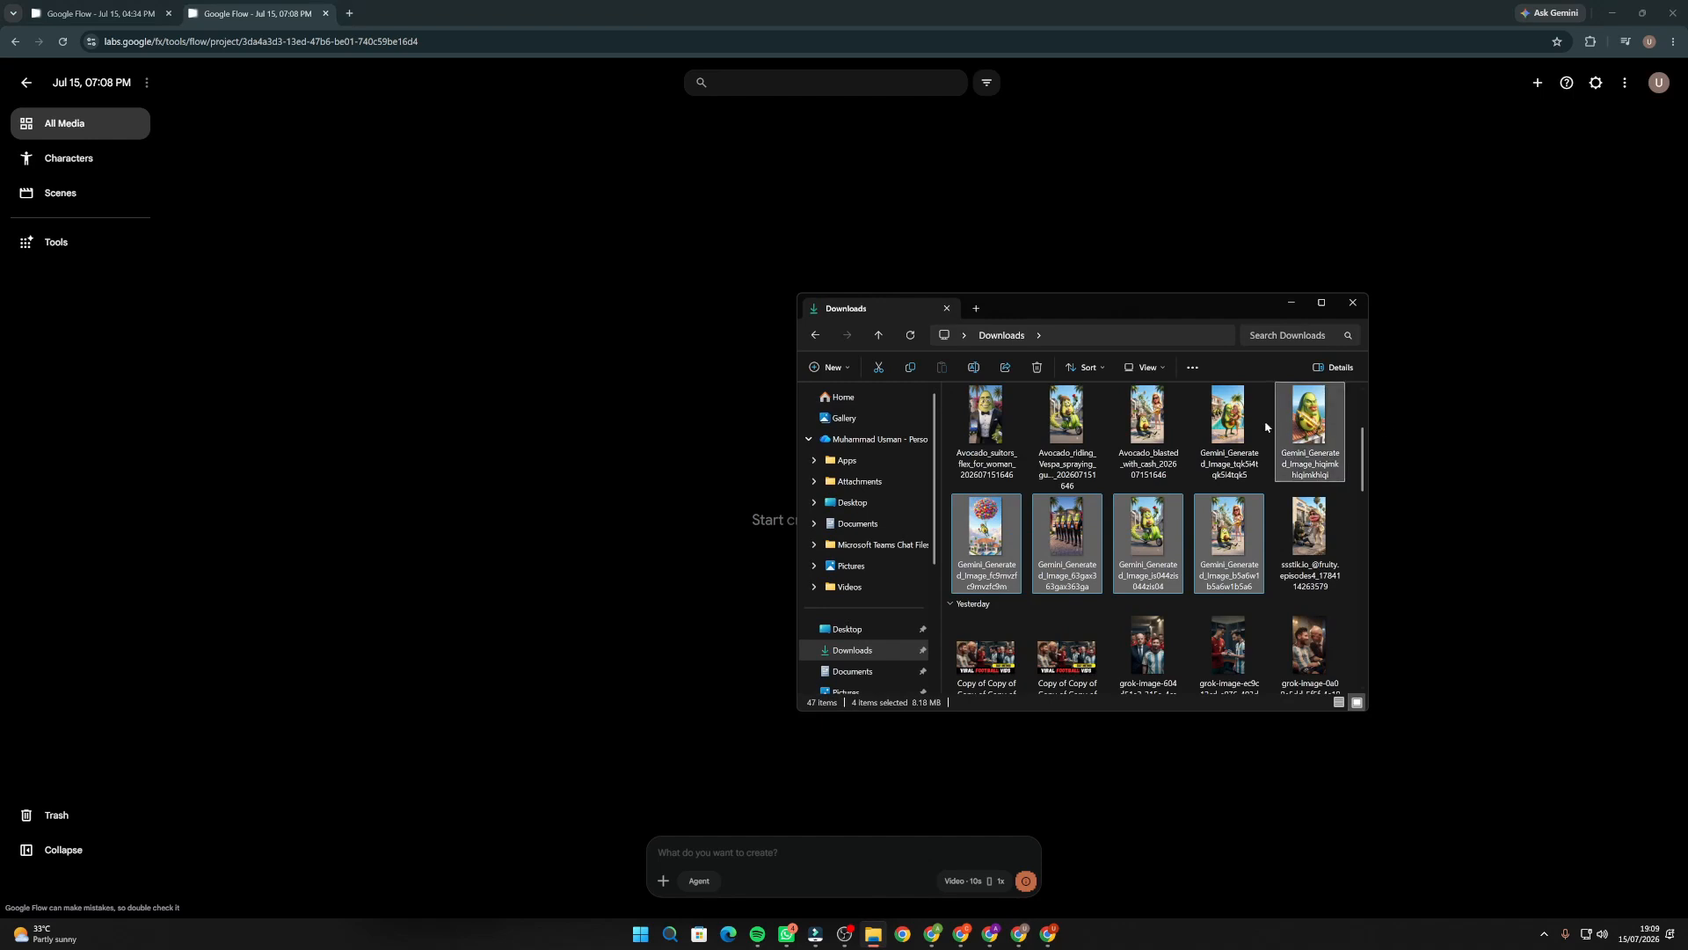
ctrl+click(1229, 422)
drag(1228, 422, 571, 422)
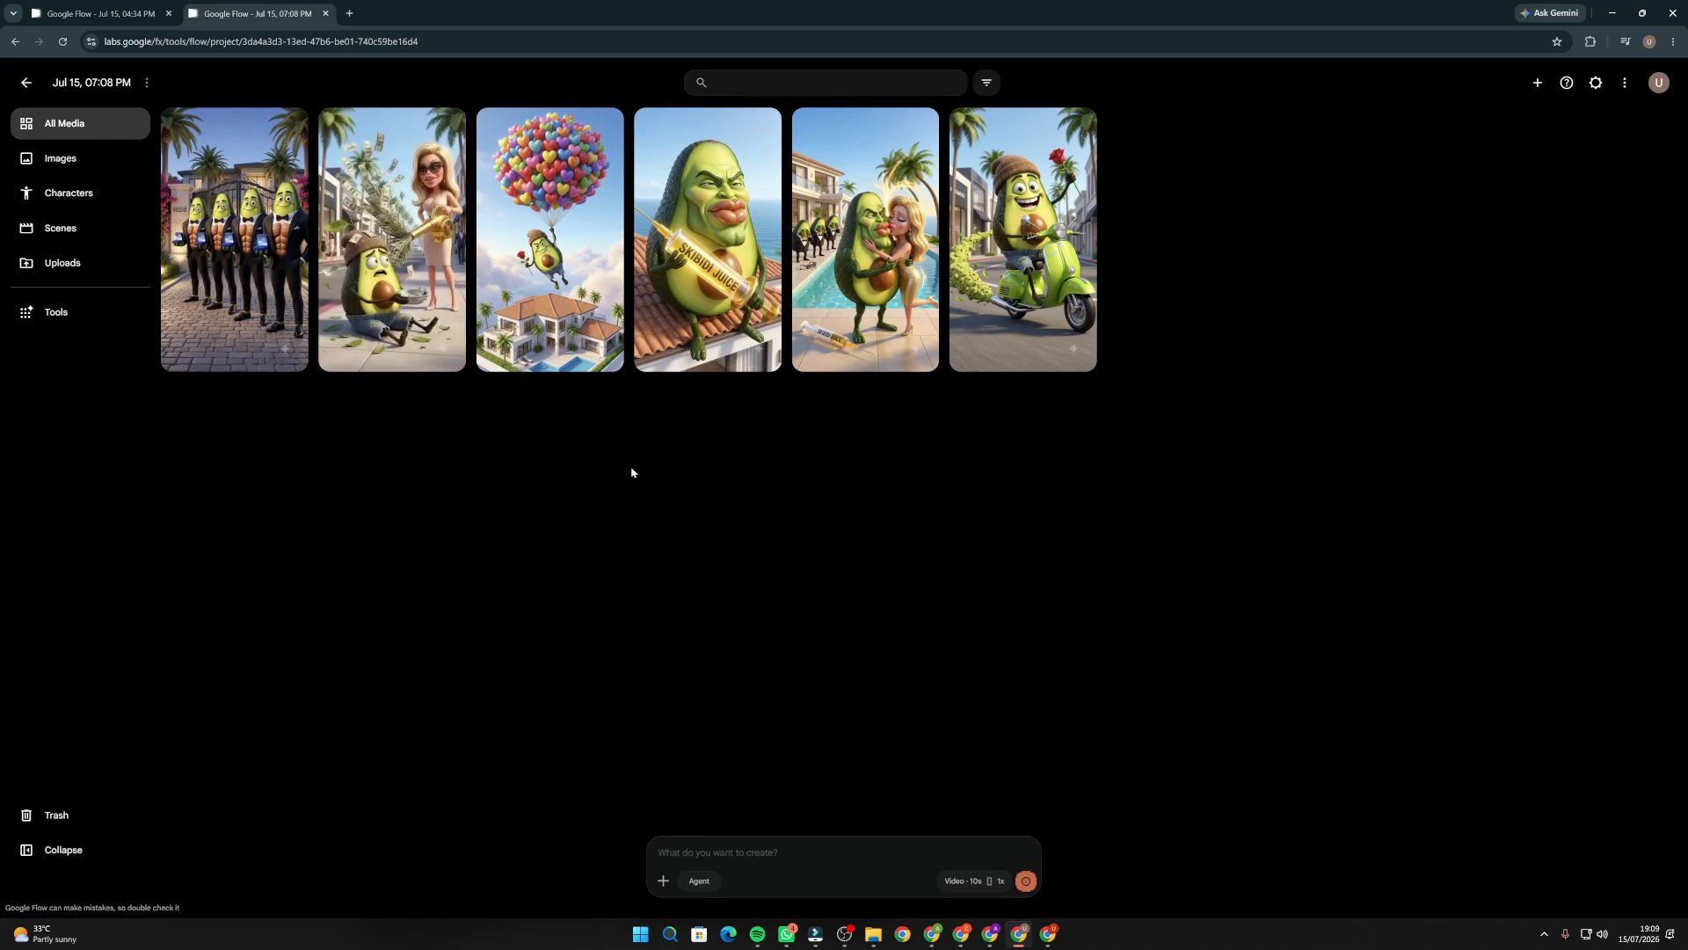
drag(428, 224, 956, 869)
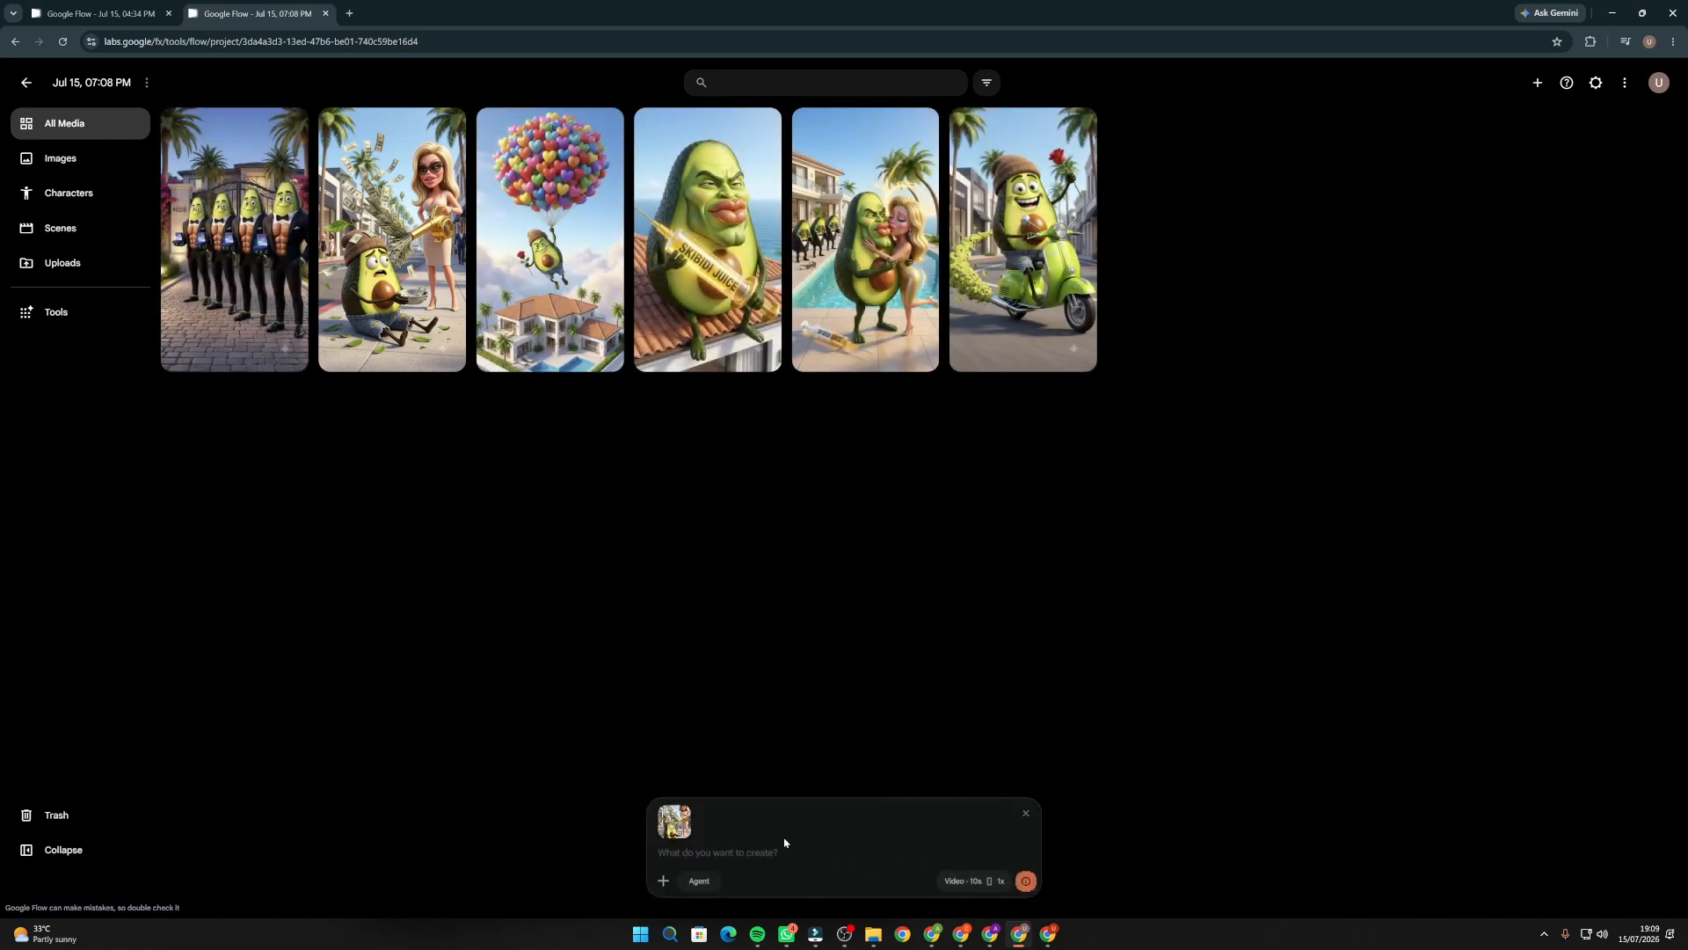
click(764, 848)
Switch to the Gemini window and read the request for video prompts with complete dialogues, hood slang and "cuh" in every sentence.
key(alt+Tab)
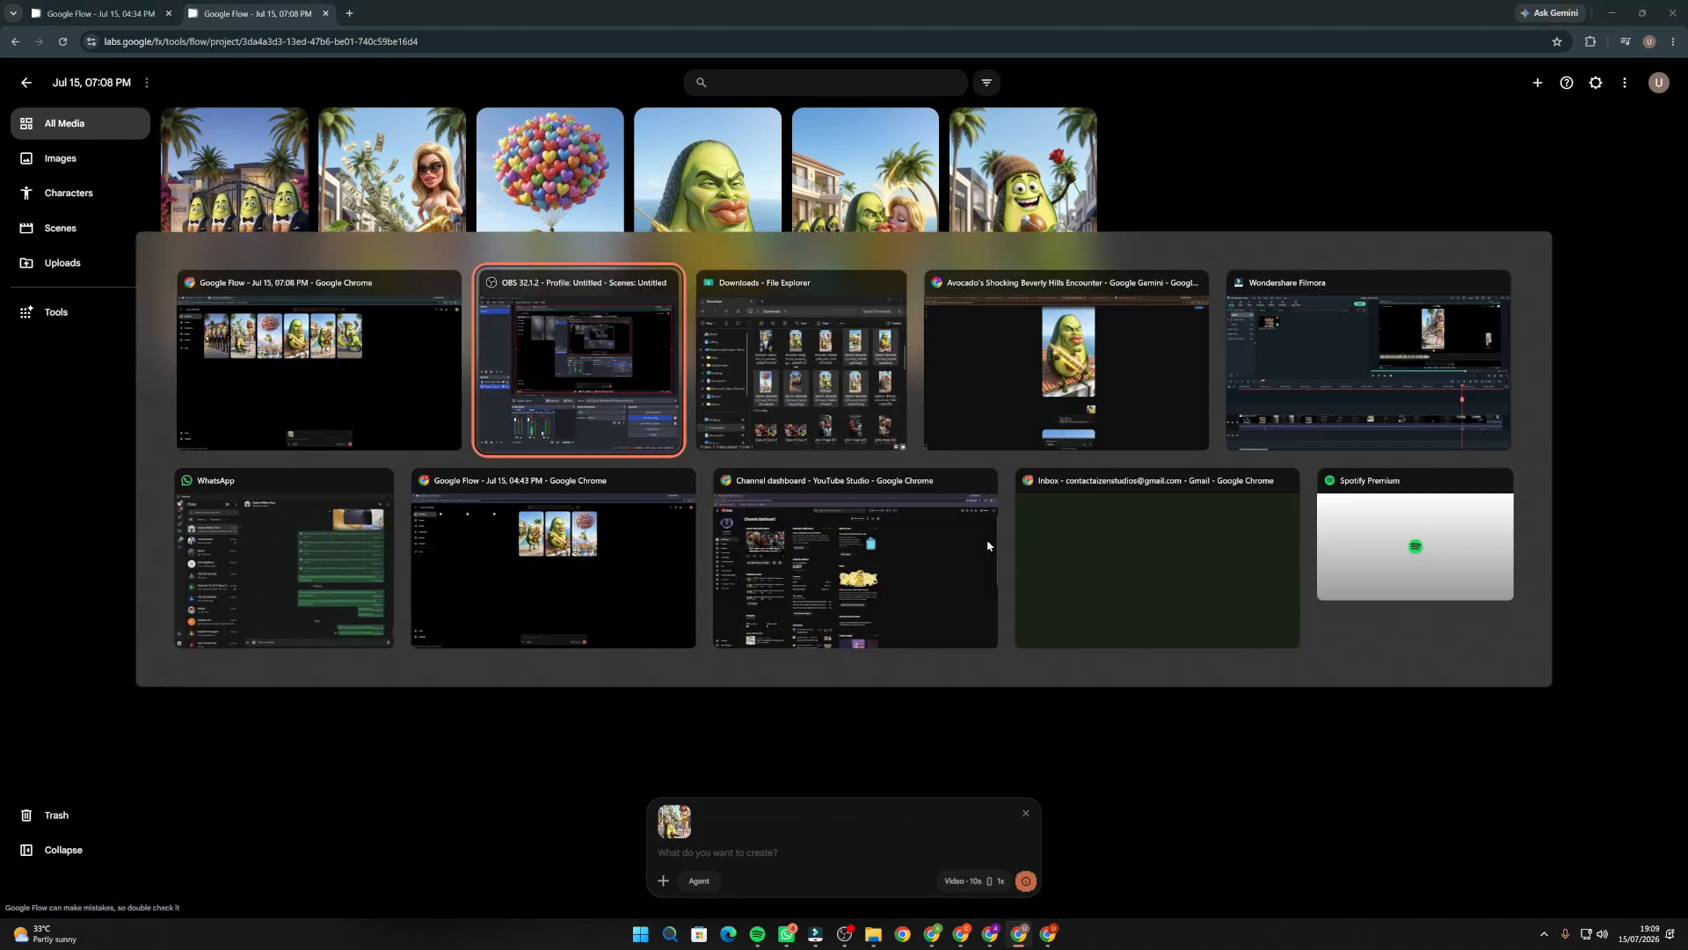
key(alt+Tab)
scroll(563, 439, up, 5)
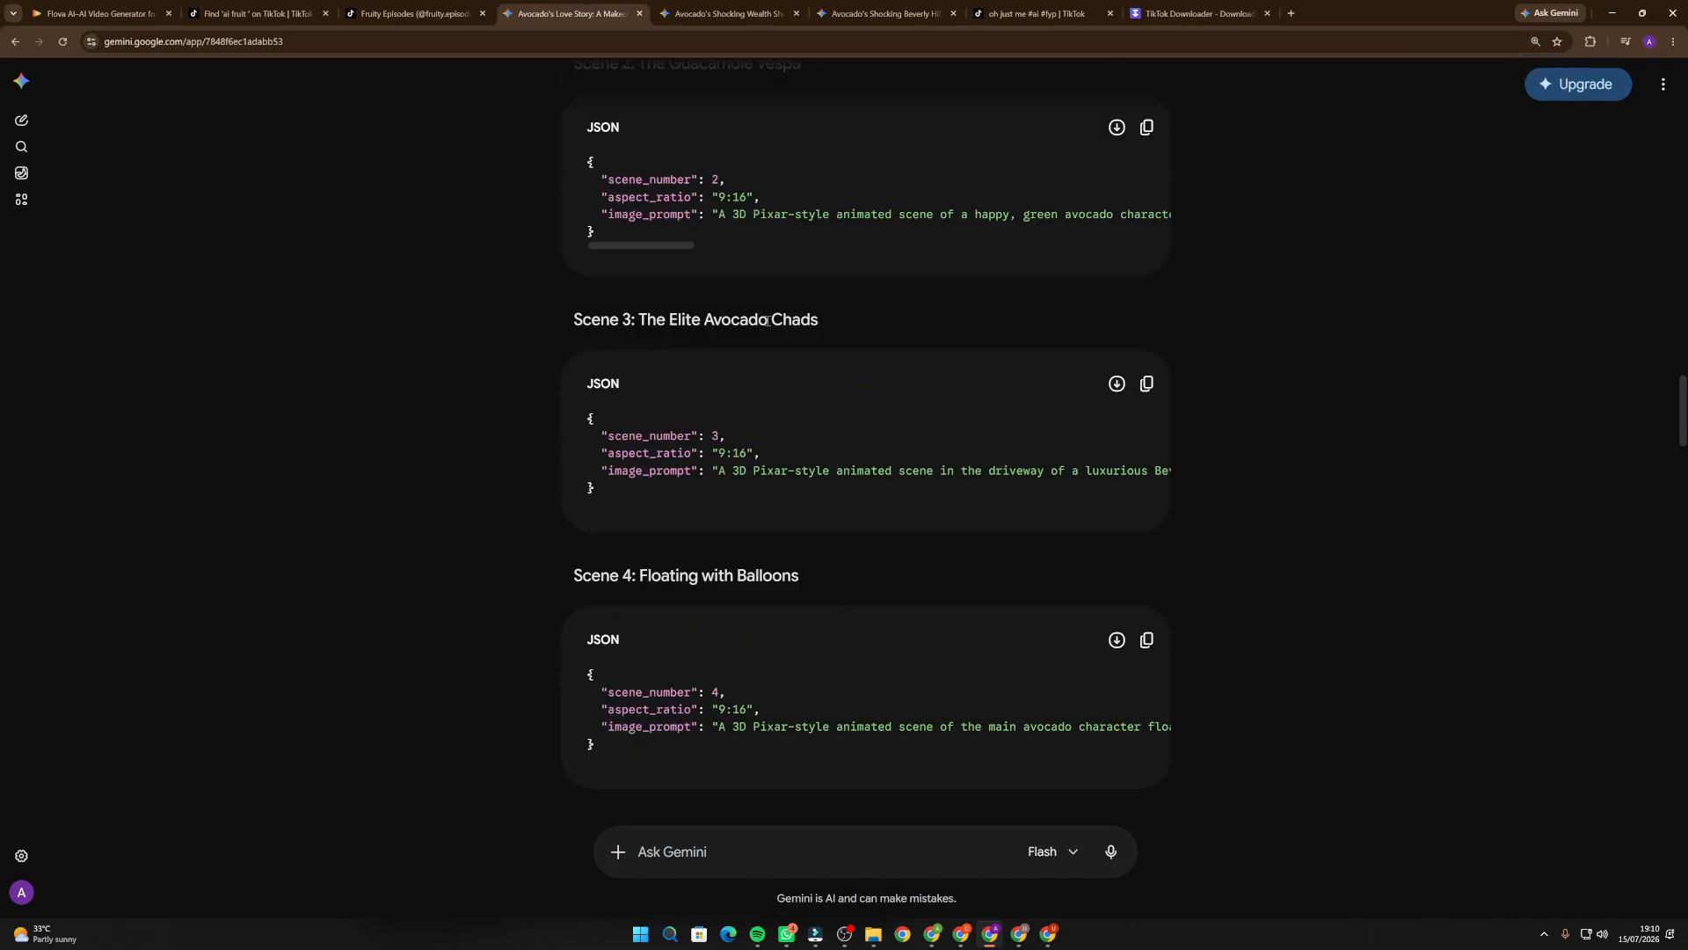
scroll(767, 320, down, 10)
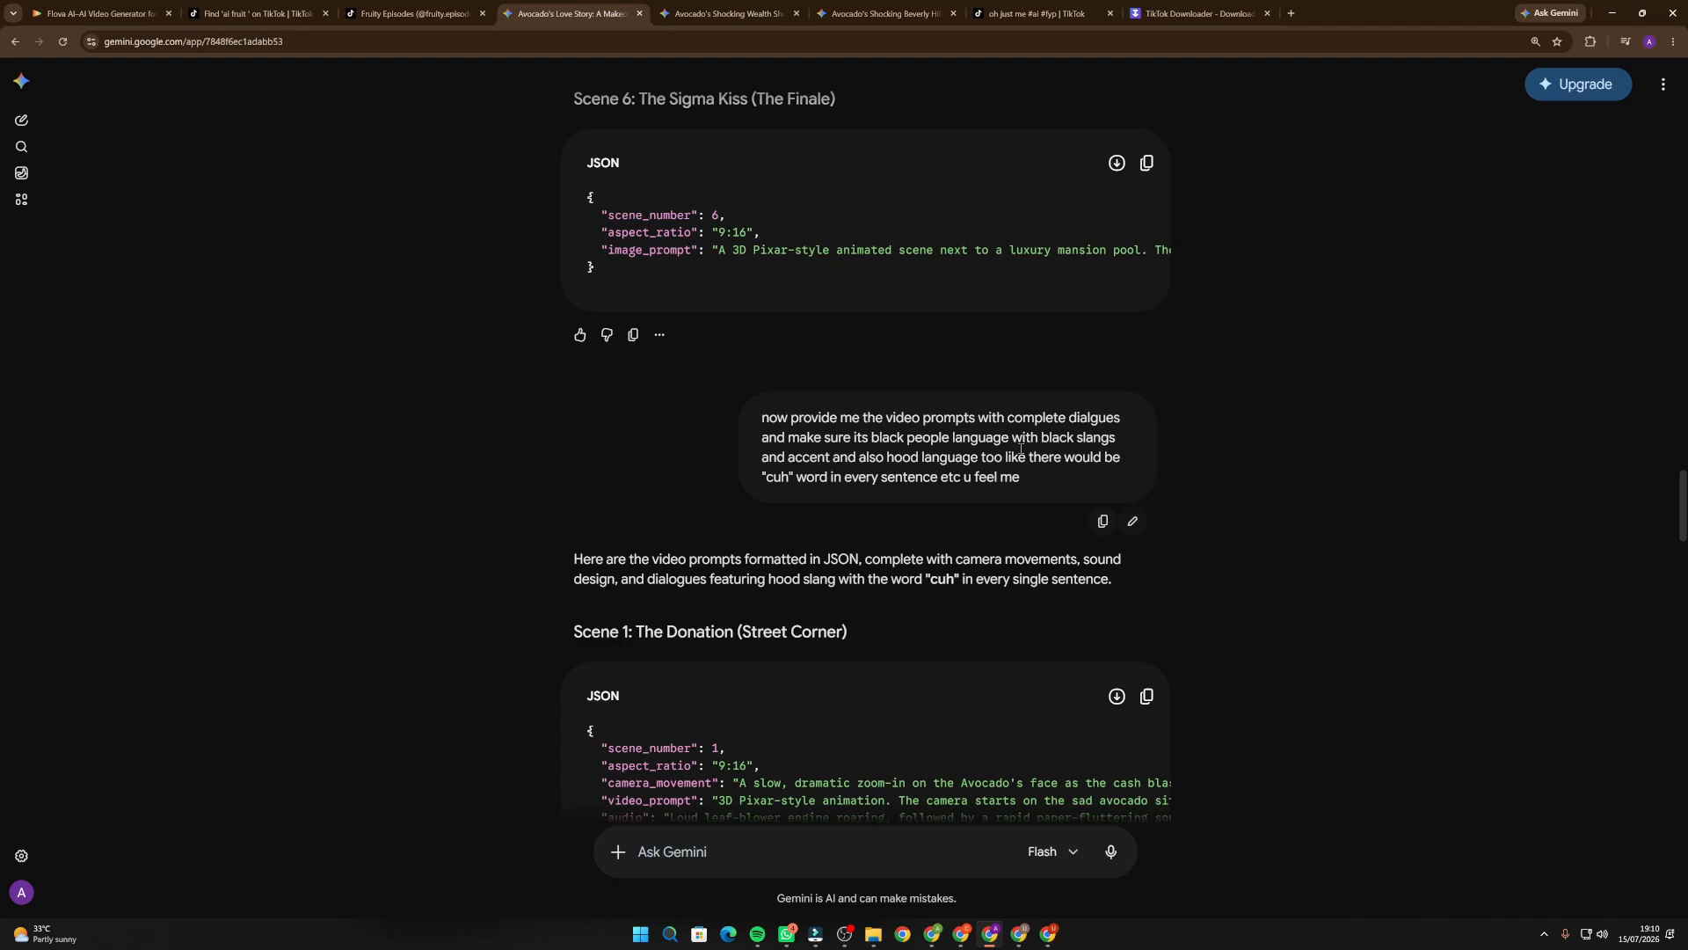
drag(897, 439, 1031, 442)
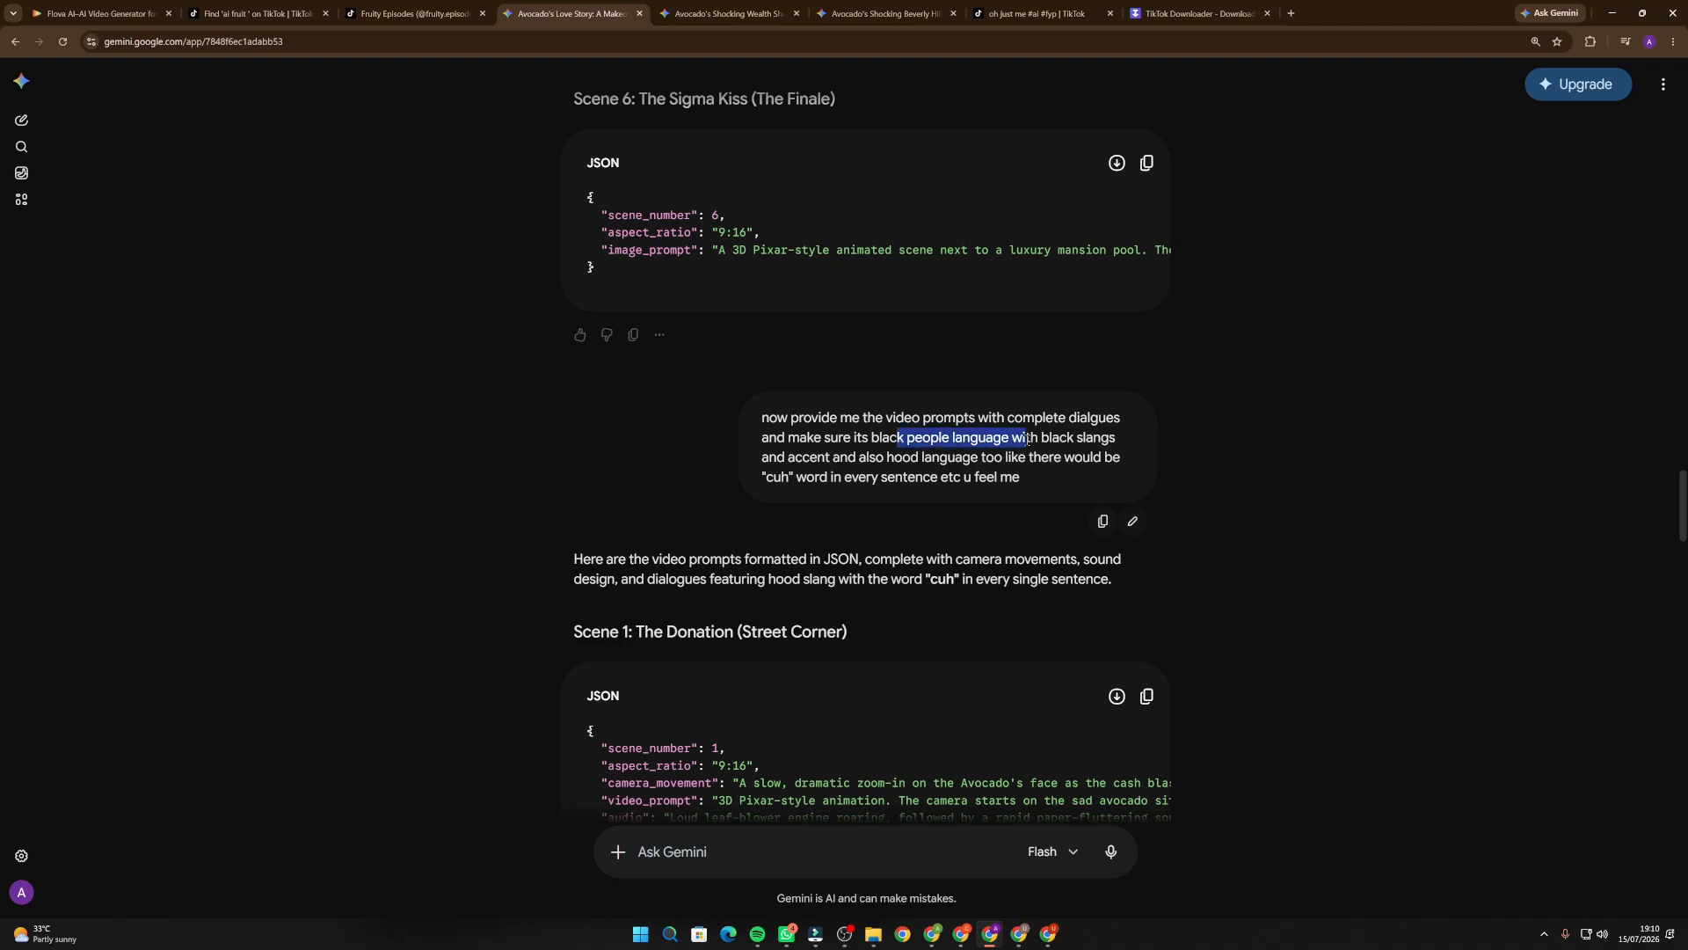
click(1046, 437)
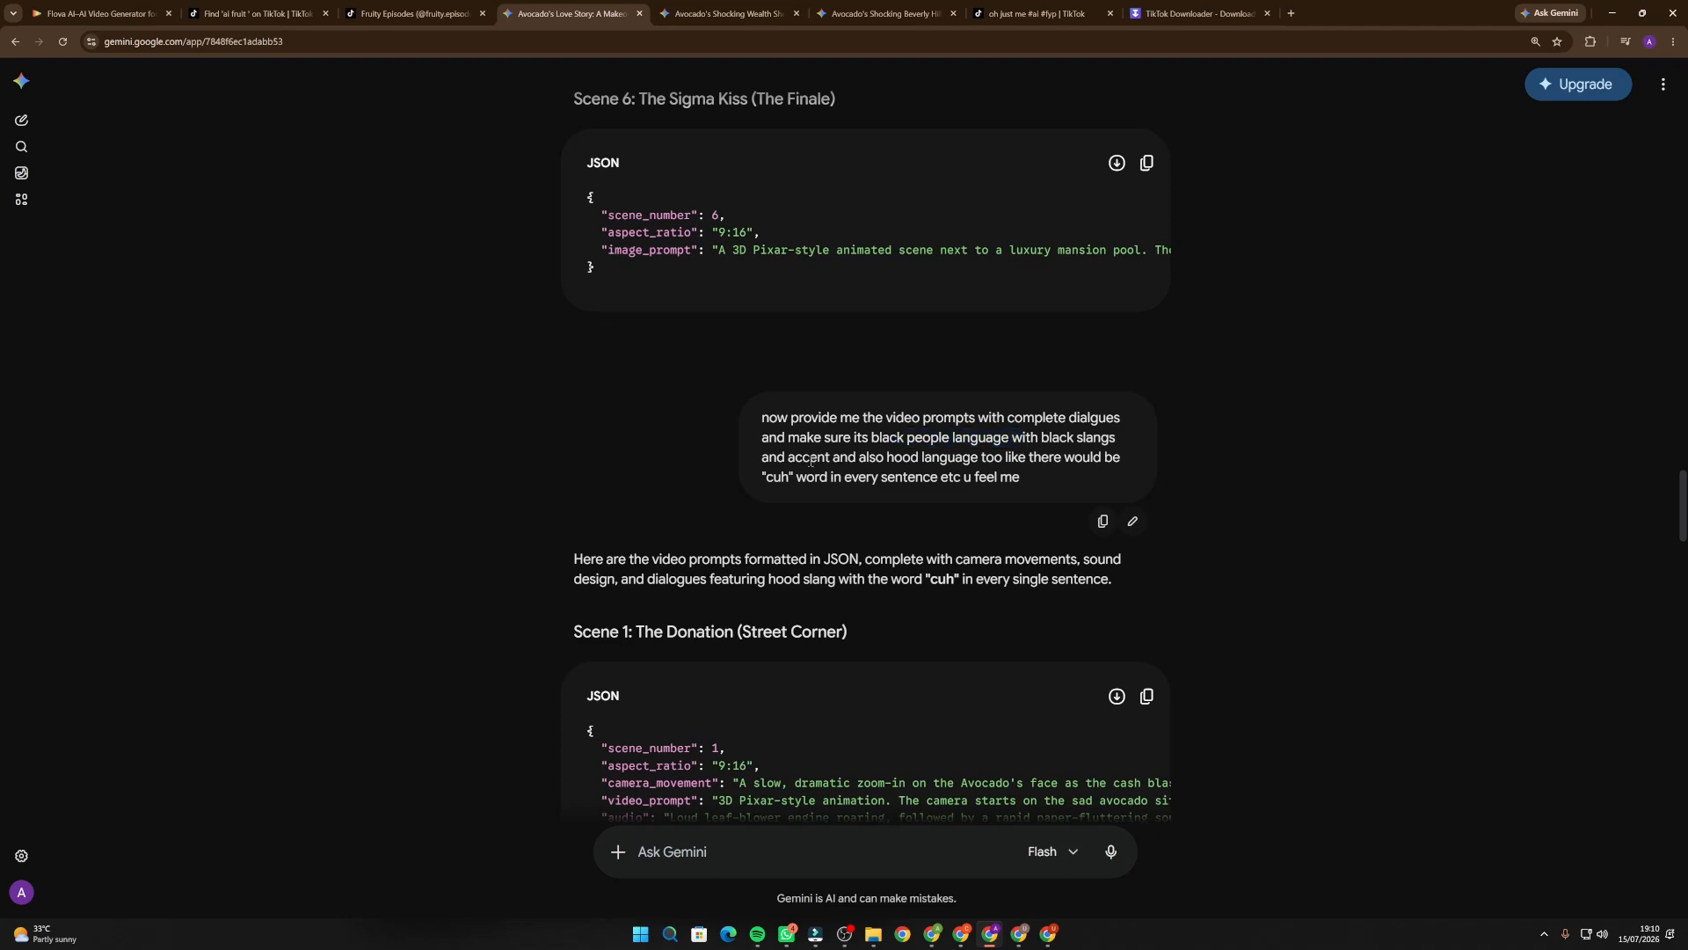
drag(871, 459, 972, 460)
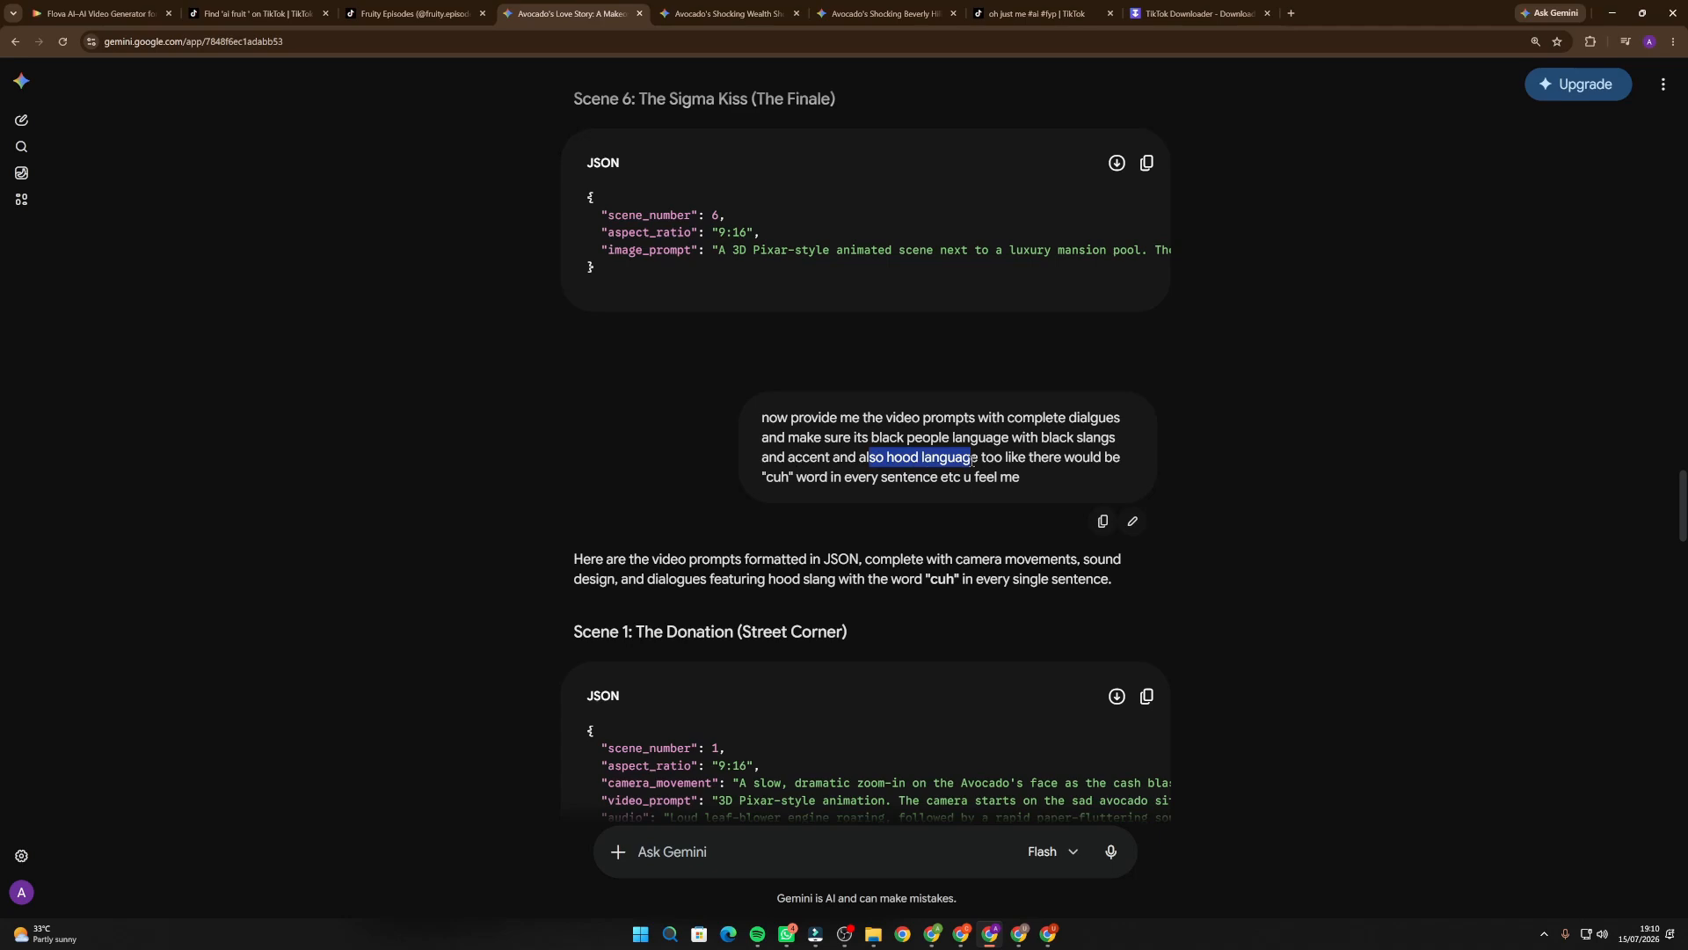
click(1123, 475)
drag(857, 477, 1014, 477)
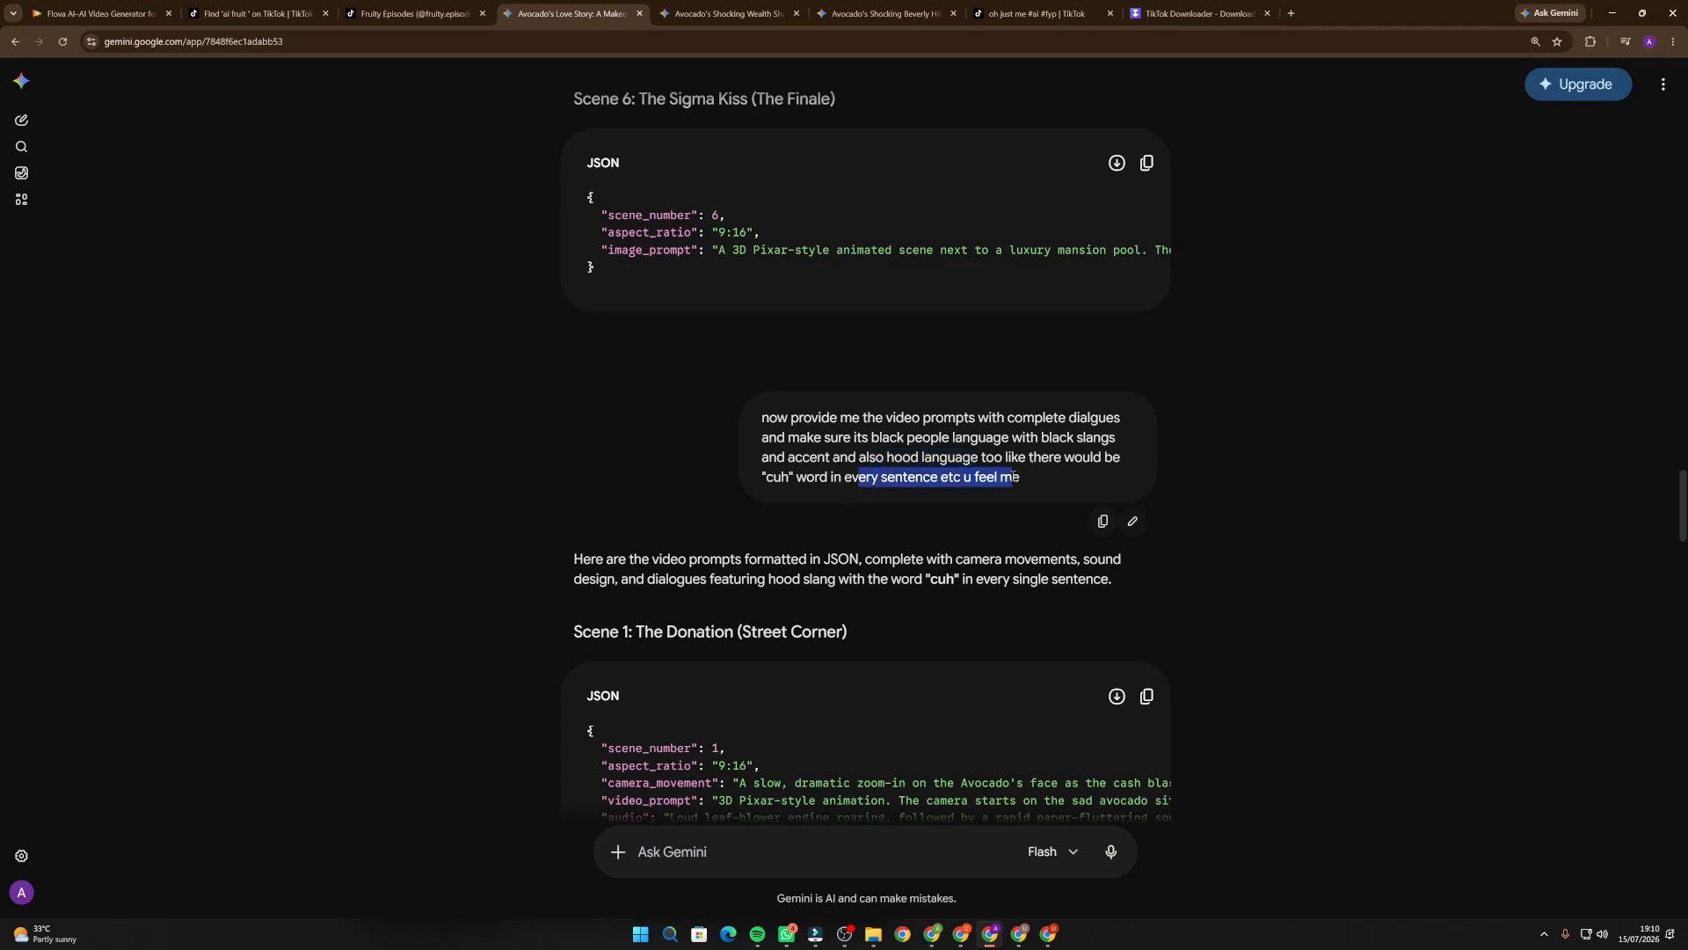
Look through the generated JSON video prompts from Scene 1 to Scene 6.
scroll(888, 475, down, 6)
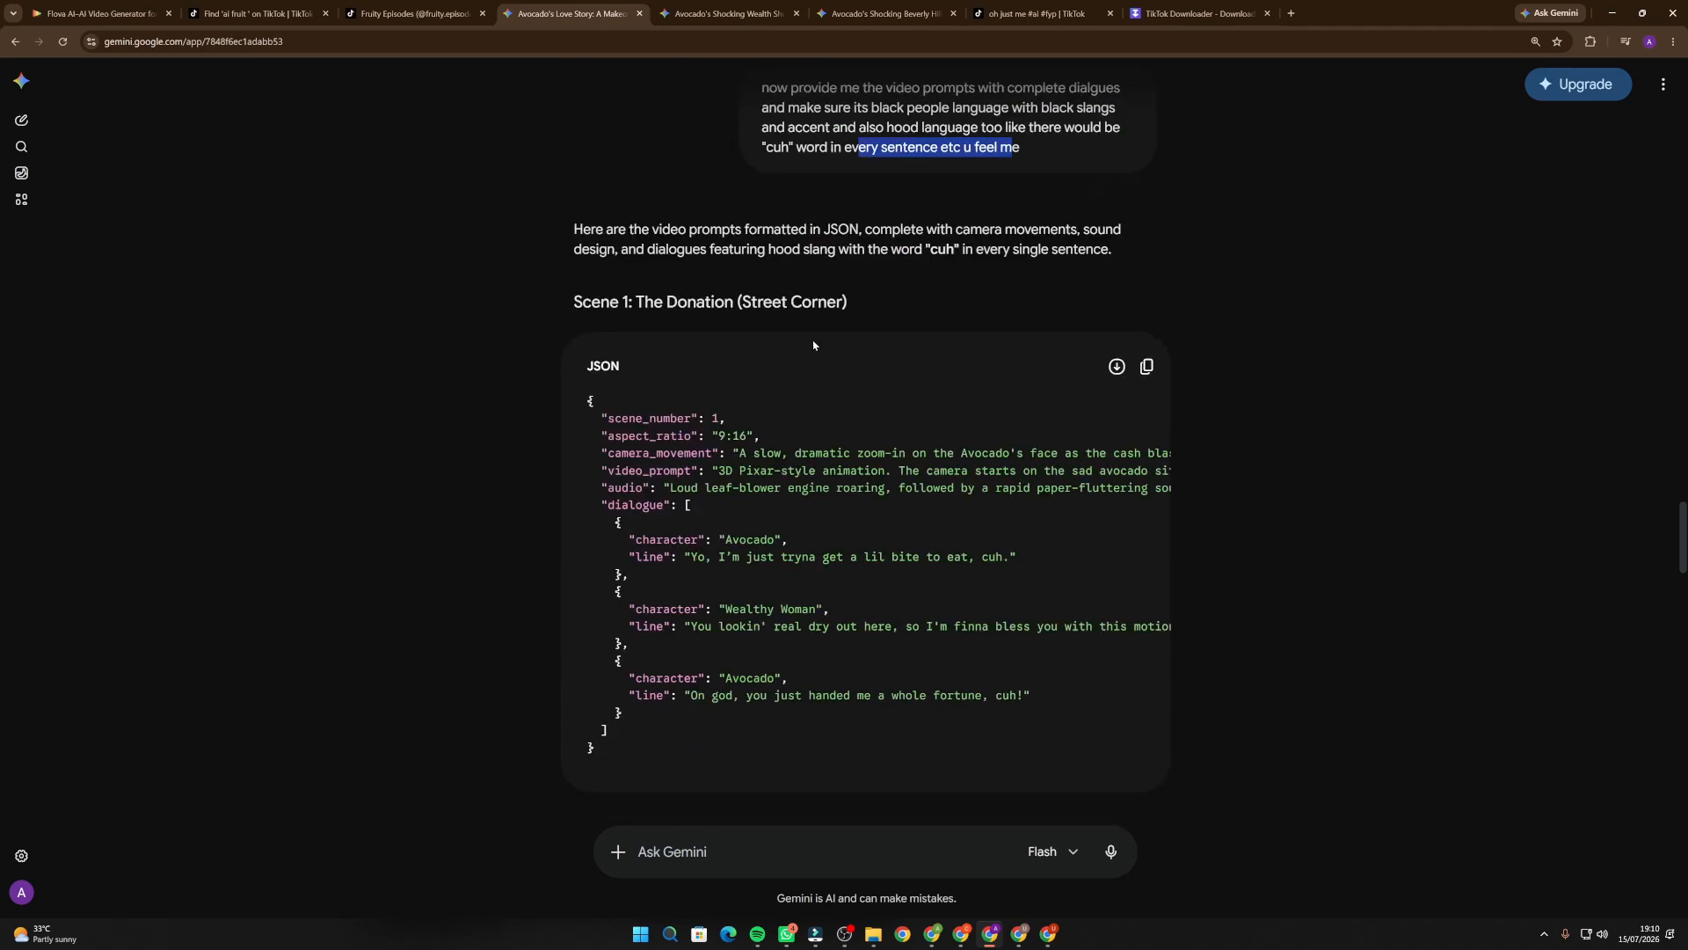
scroll(527, 372, up, 3)
scroll(572, 369, down, 20)
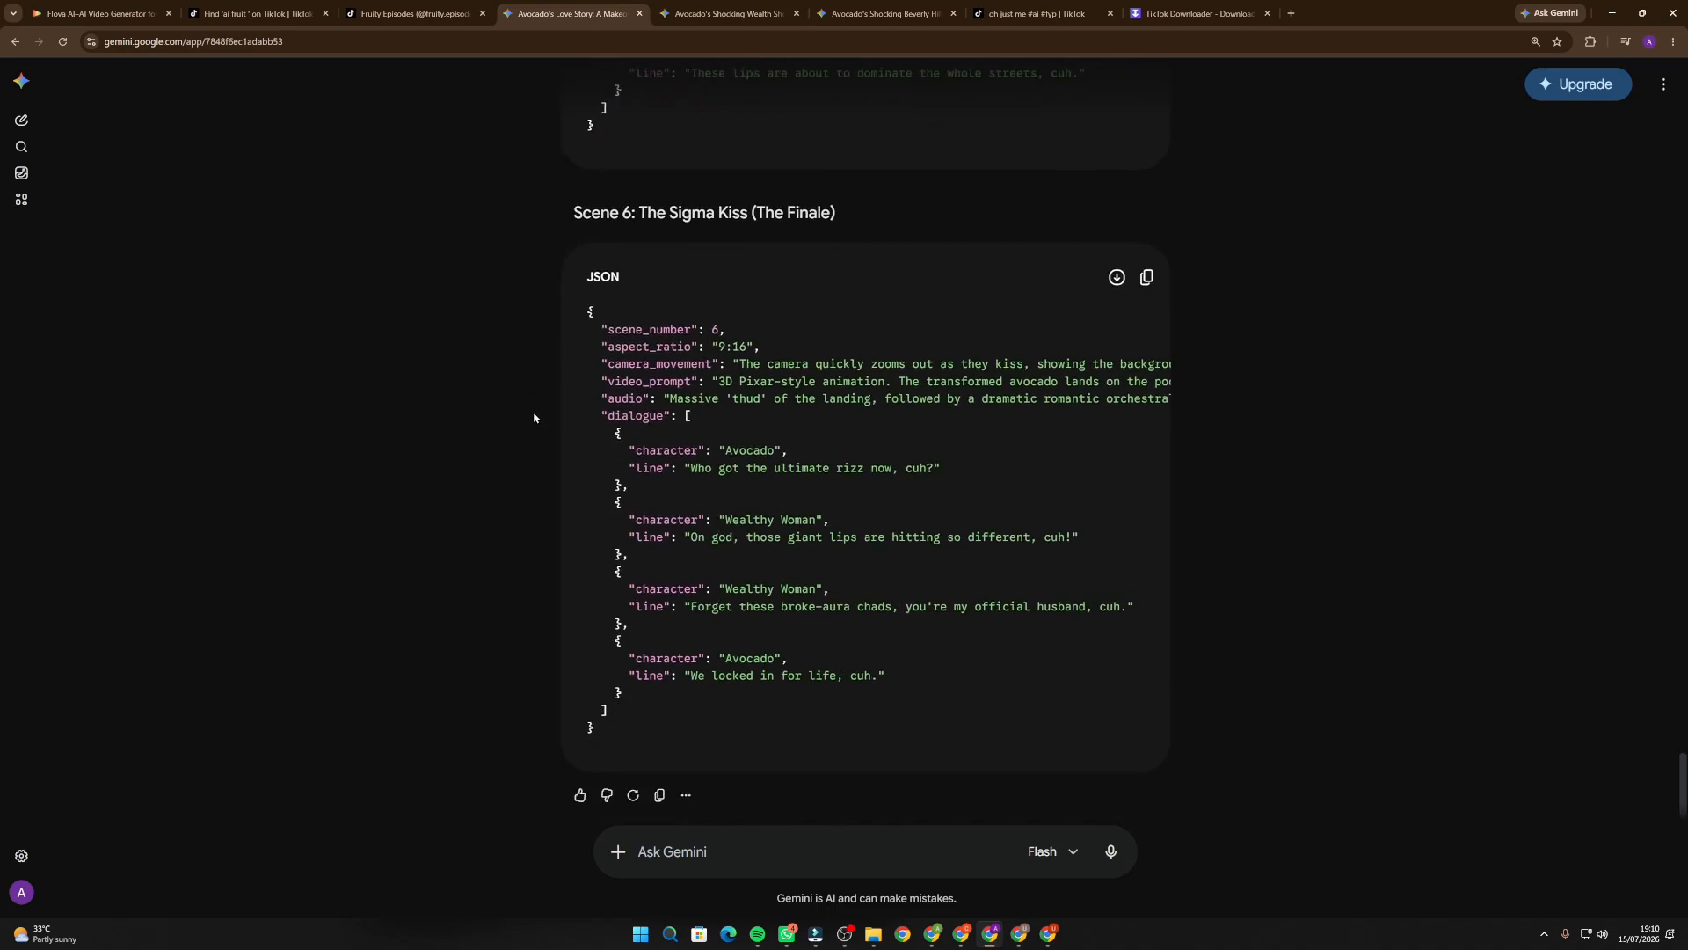
scroll(534, 418, up, 20)
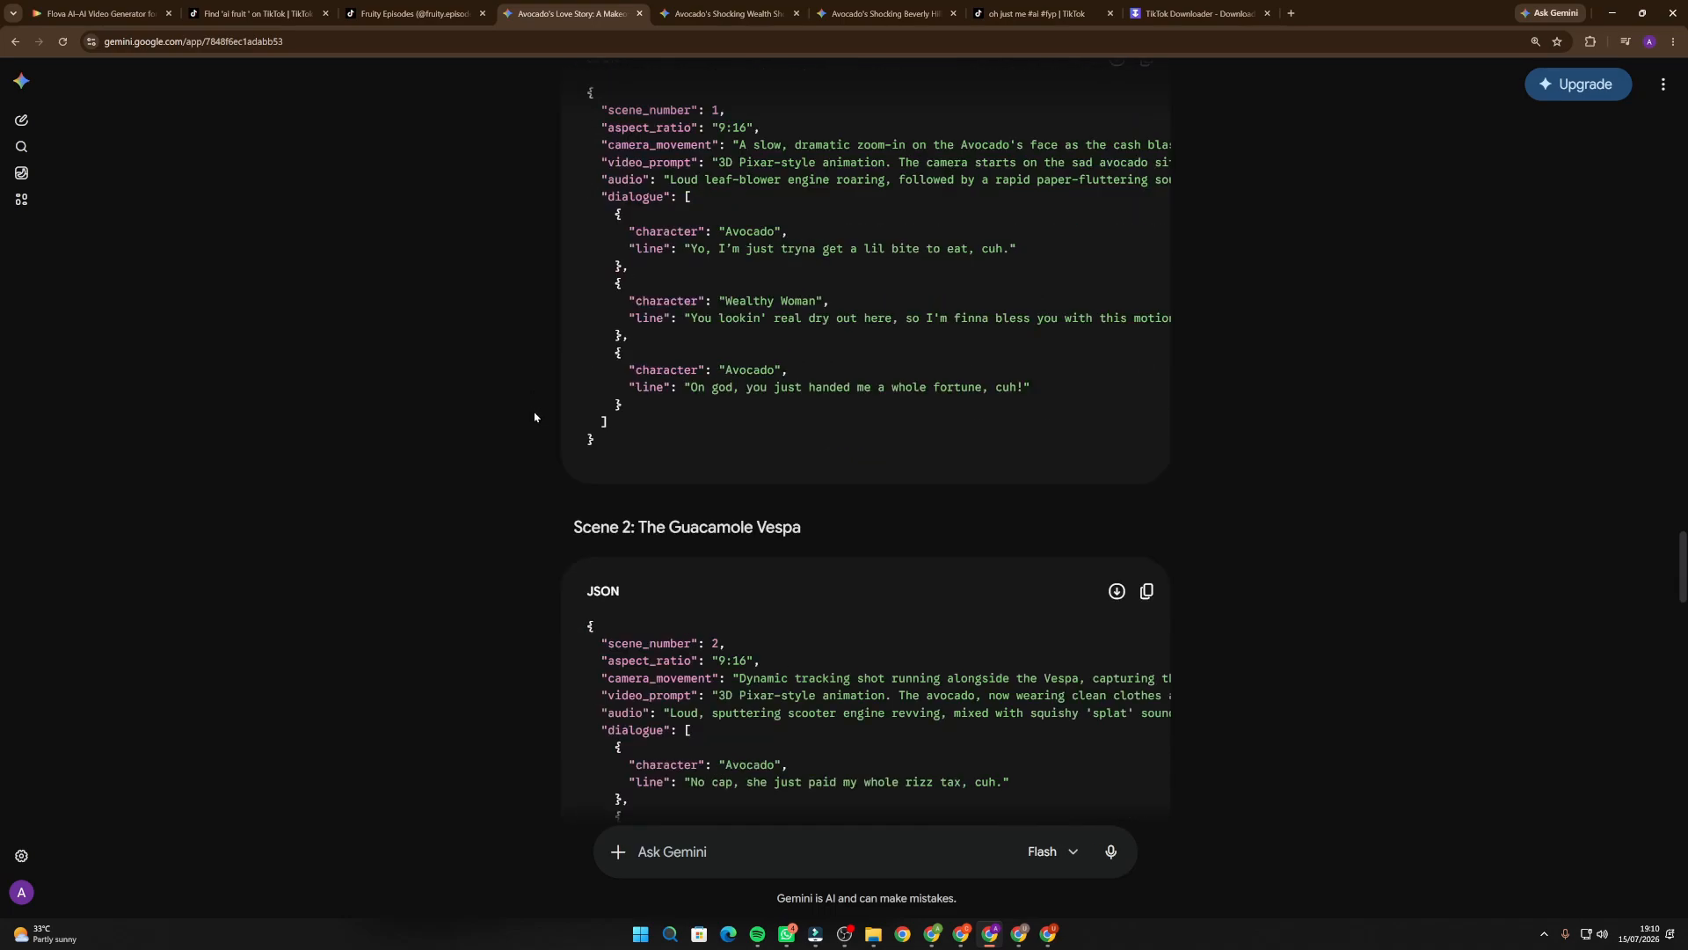
scroll(535, 417, up, 3)
scroll(442, 403, down, 1)
scroll(442, 404, up, 1)
Copy the JSON video prompt of Scene 1: The Donation (Street Corner) and paste it into the Google Flow prompt with the attached image.
click(577, 325)
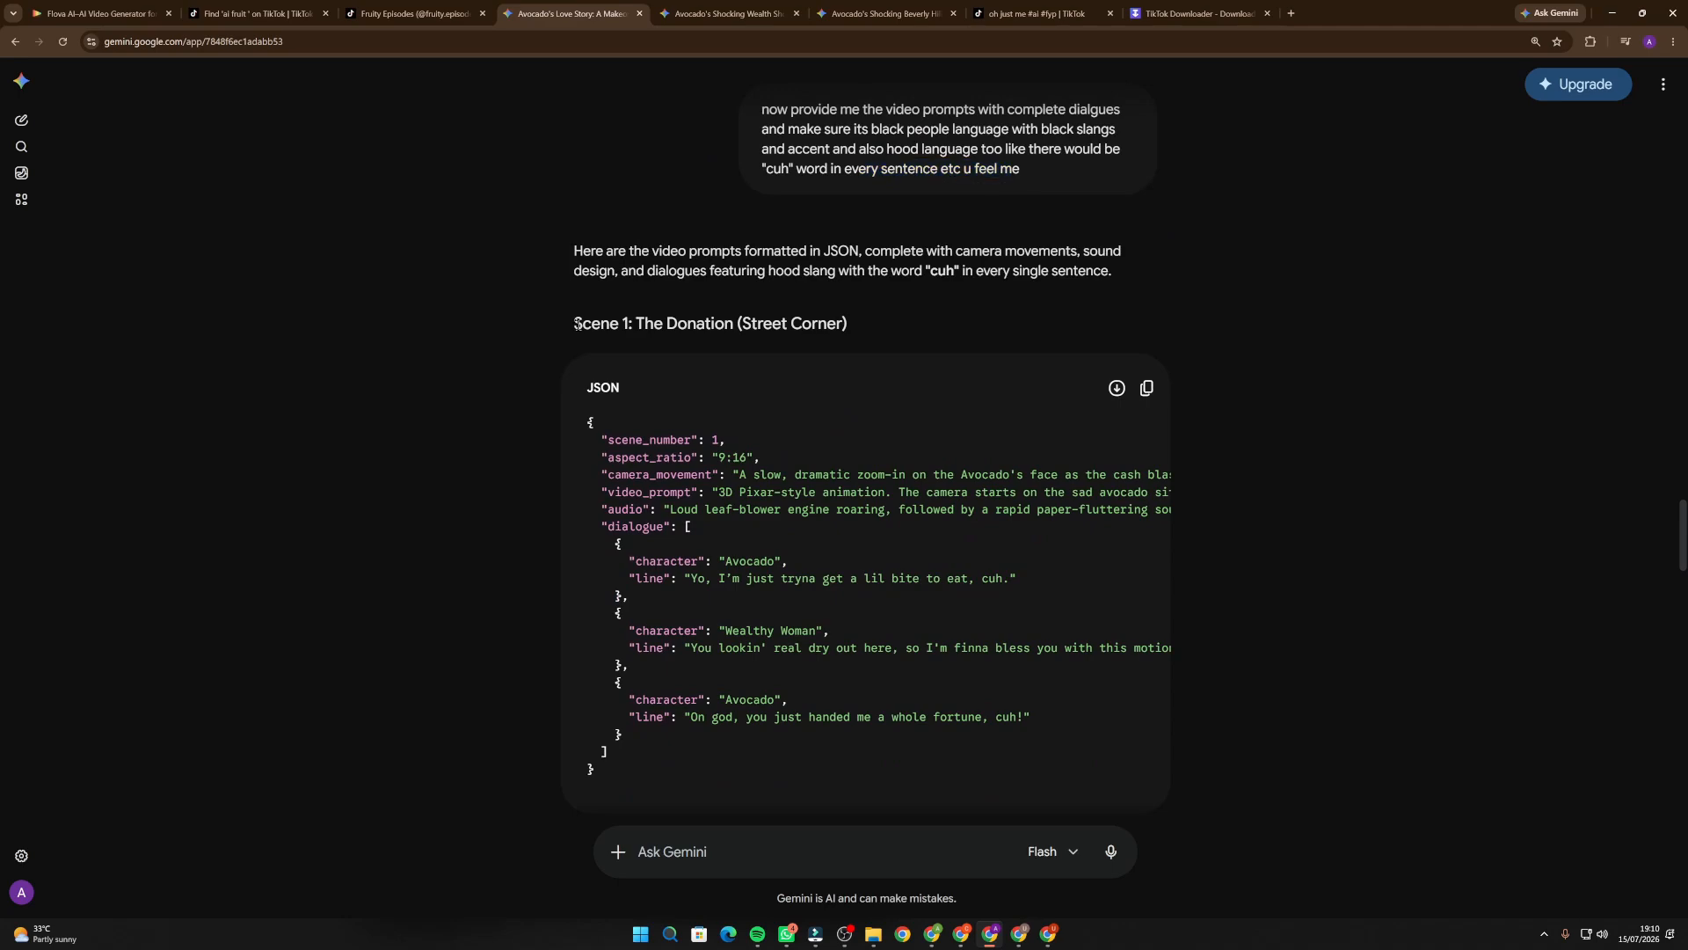
drag(578, 325, 847, 324)
click(1146, 388)
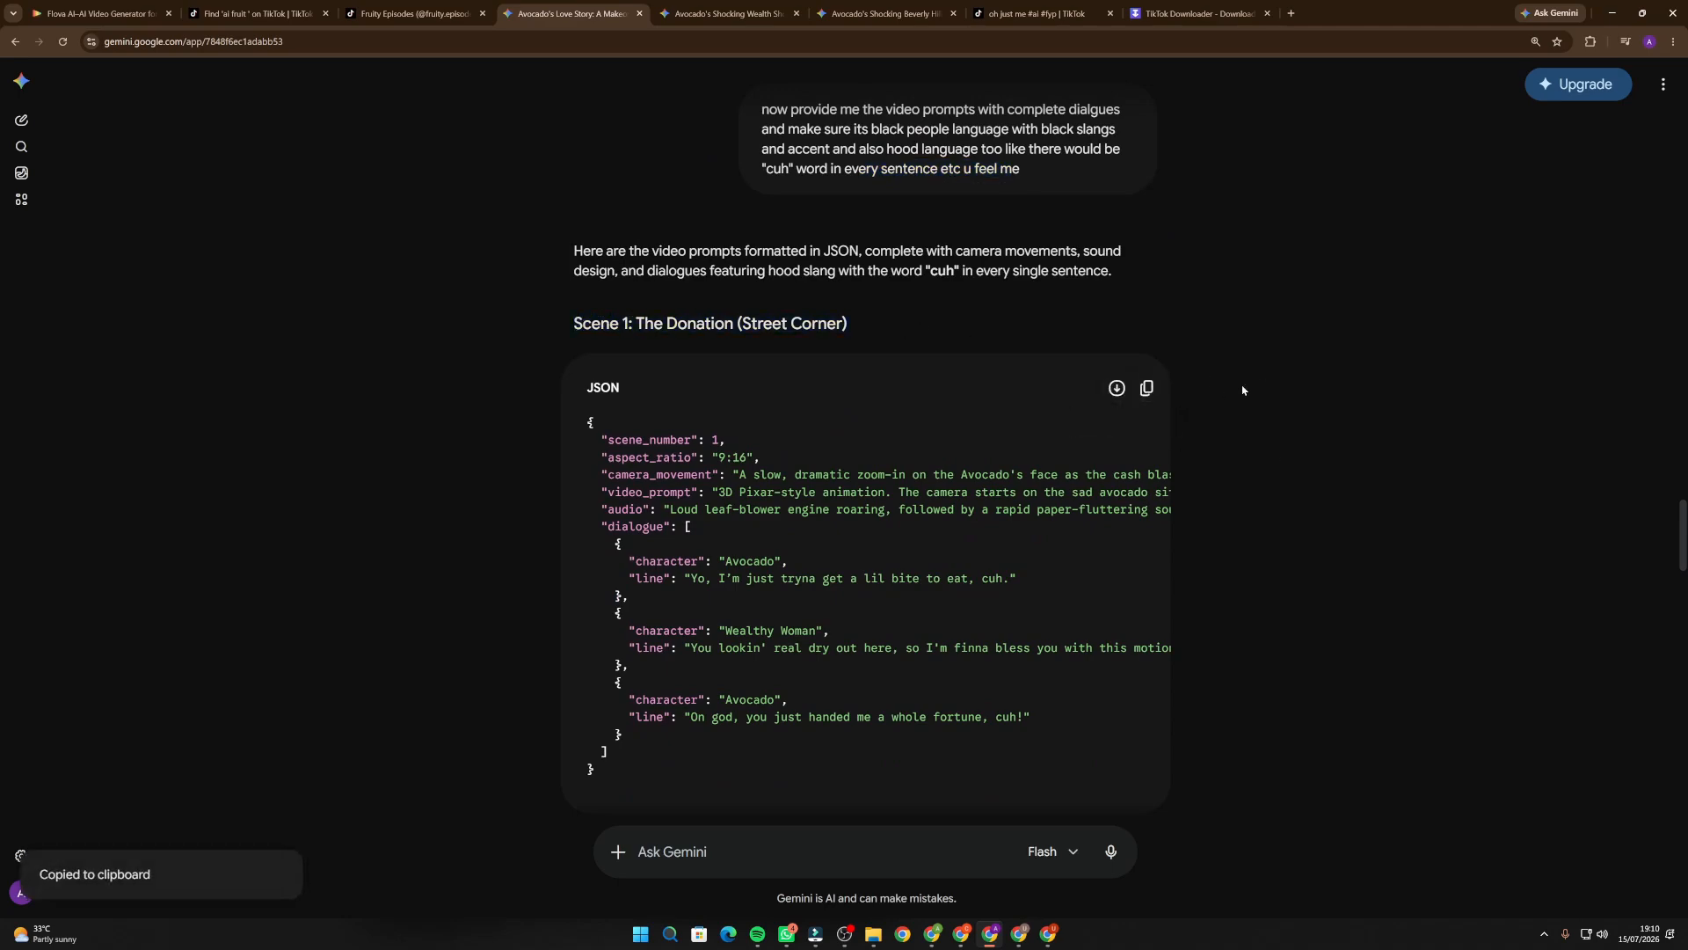
key(alt+Tab)
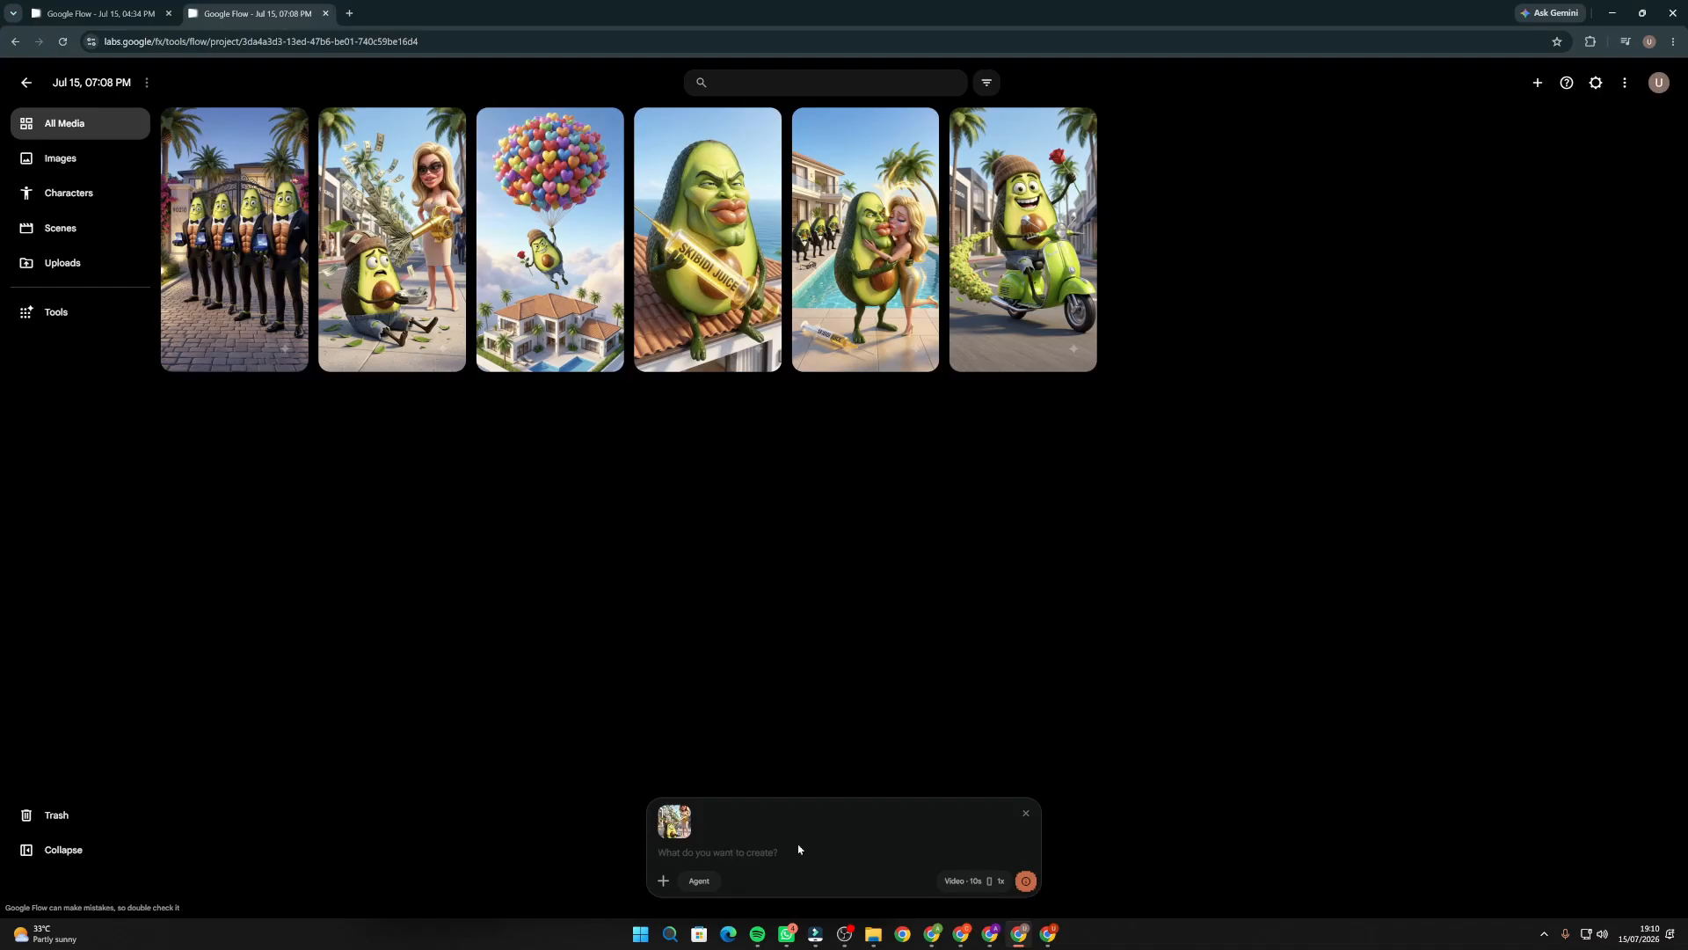
click(798, 850)
key(ctrl+v)
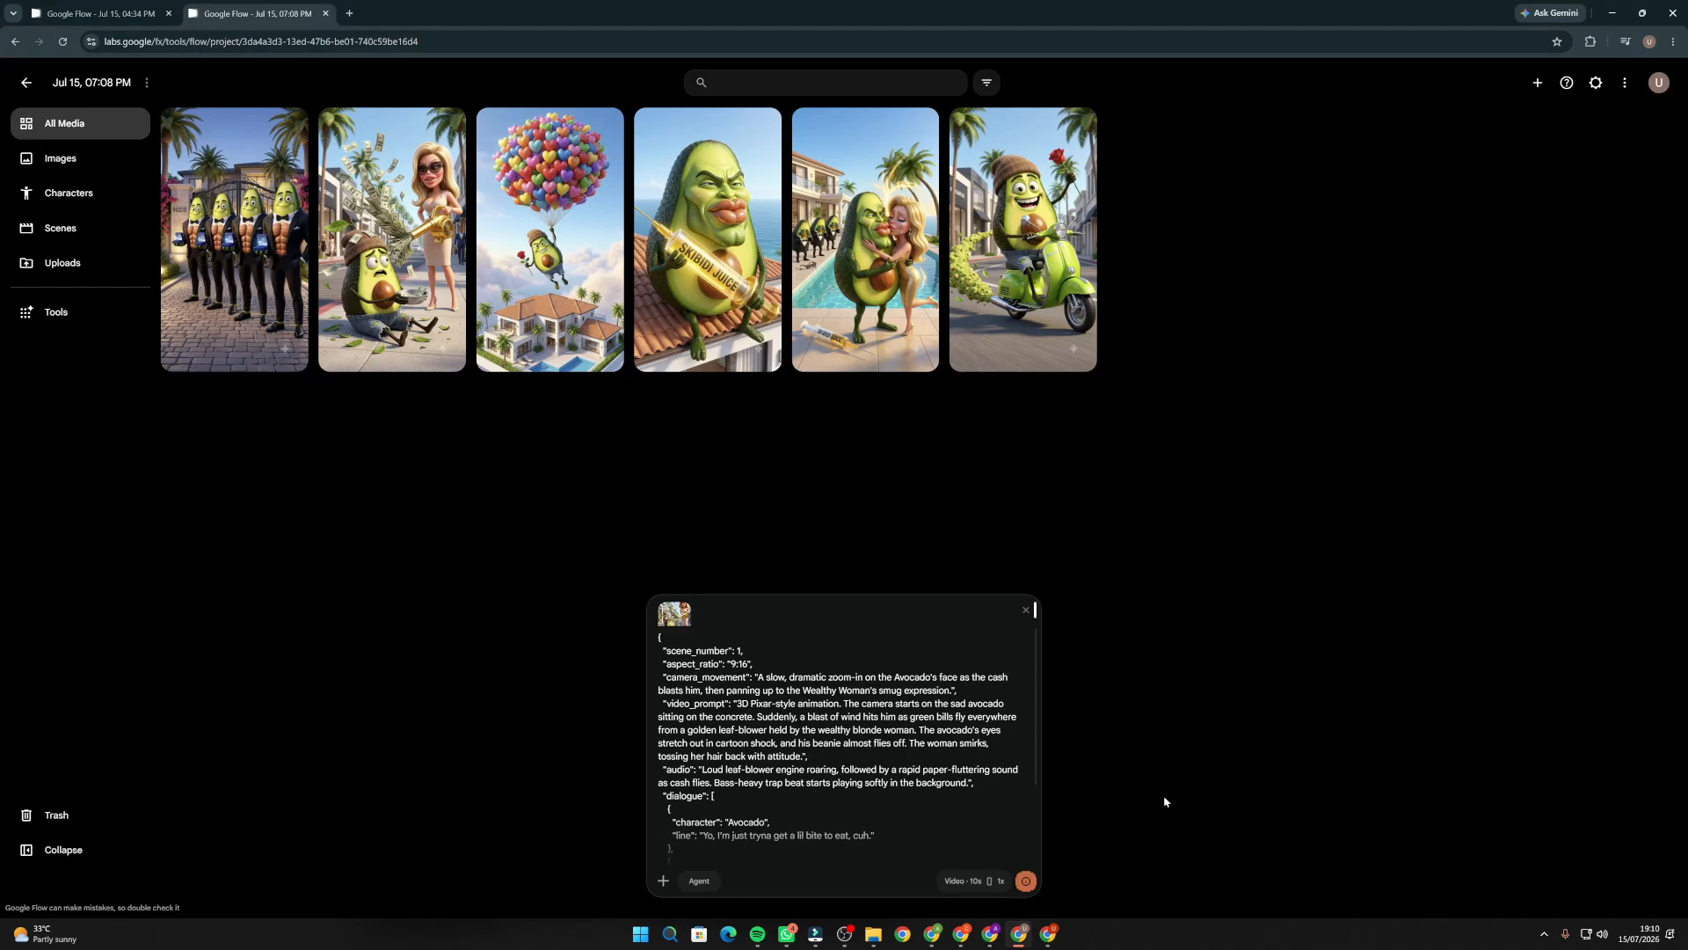
Switch back to Gemini and skim the video prompts for the remaining scenes.
key(alt+Tab)
scroll(539, 660, down, 10)
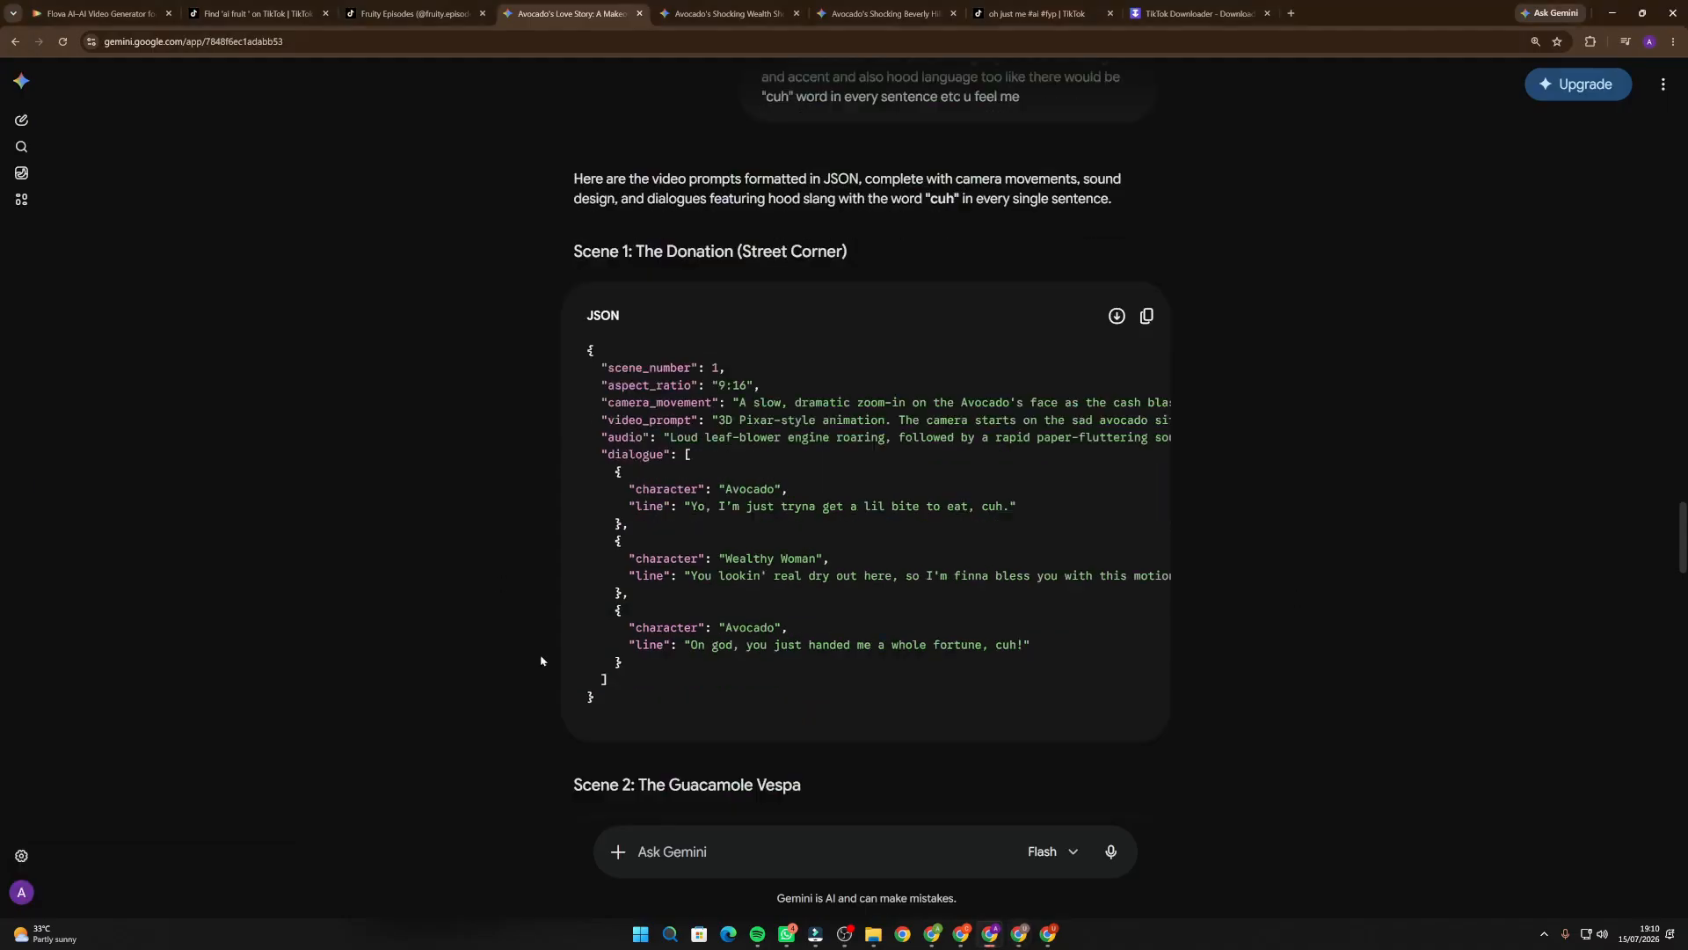
scroll(456, 595, down, 15)
scroll(596, 518, up, 18)
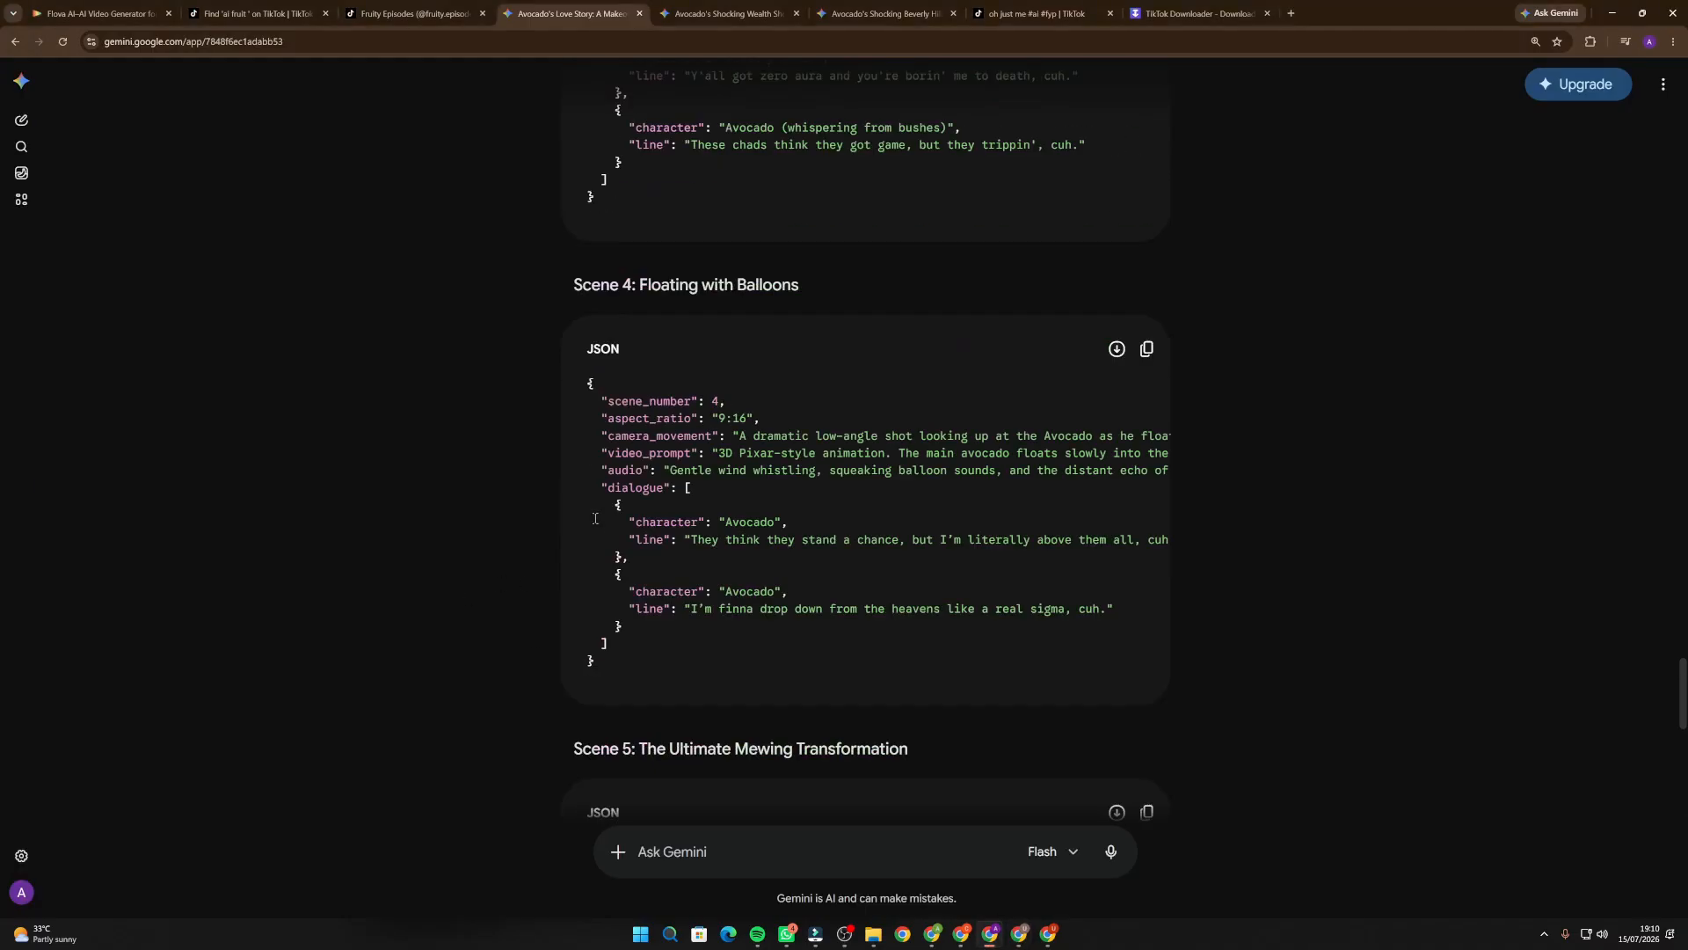
scroll(595, 519, up, 8)
scroll(595, 519, down, 5)
Return to Google Flow and play the cash-blasting and Vespa clips in the Jul 15, 04:34 PM project.
key(alt+Tab)
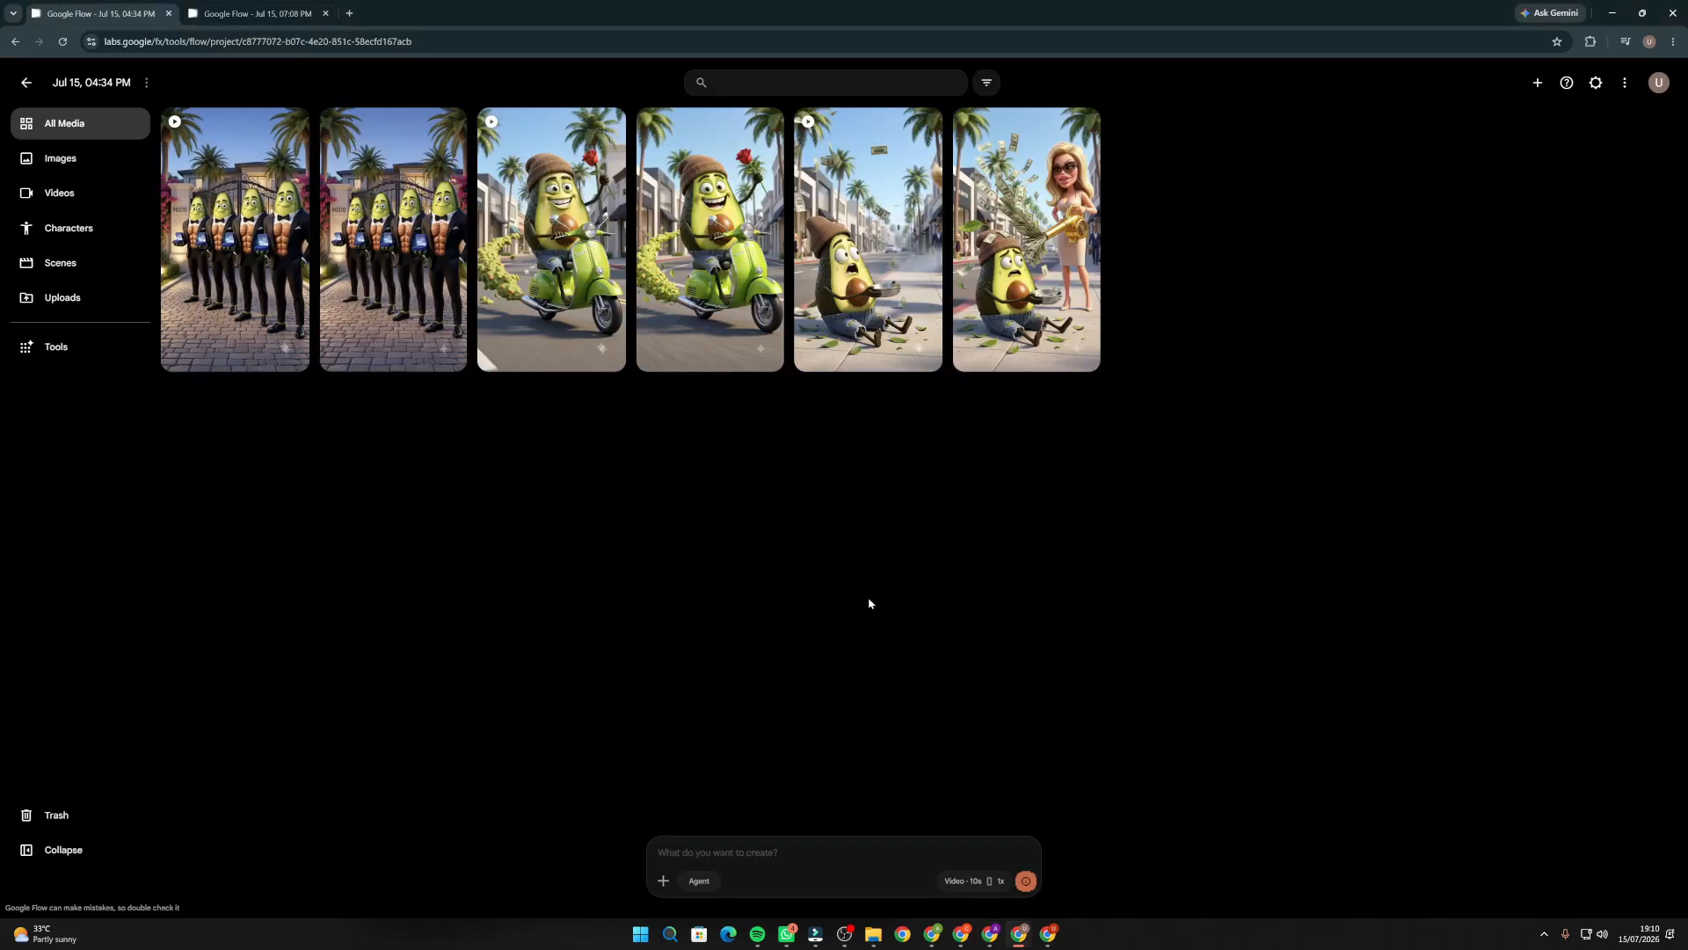
click(905, 264)
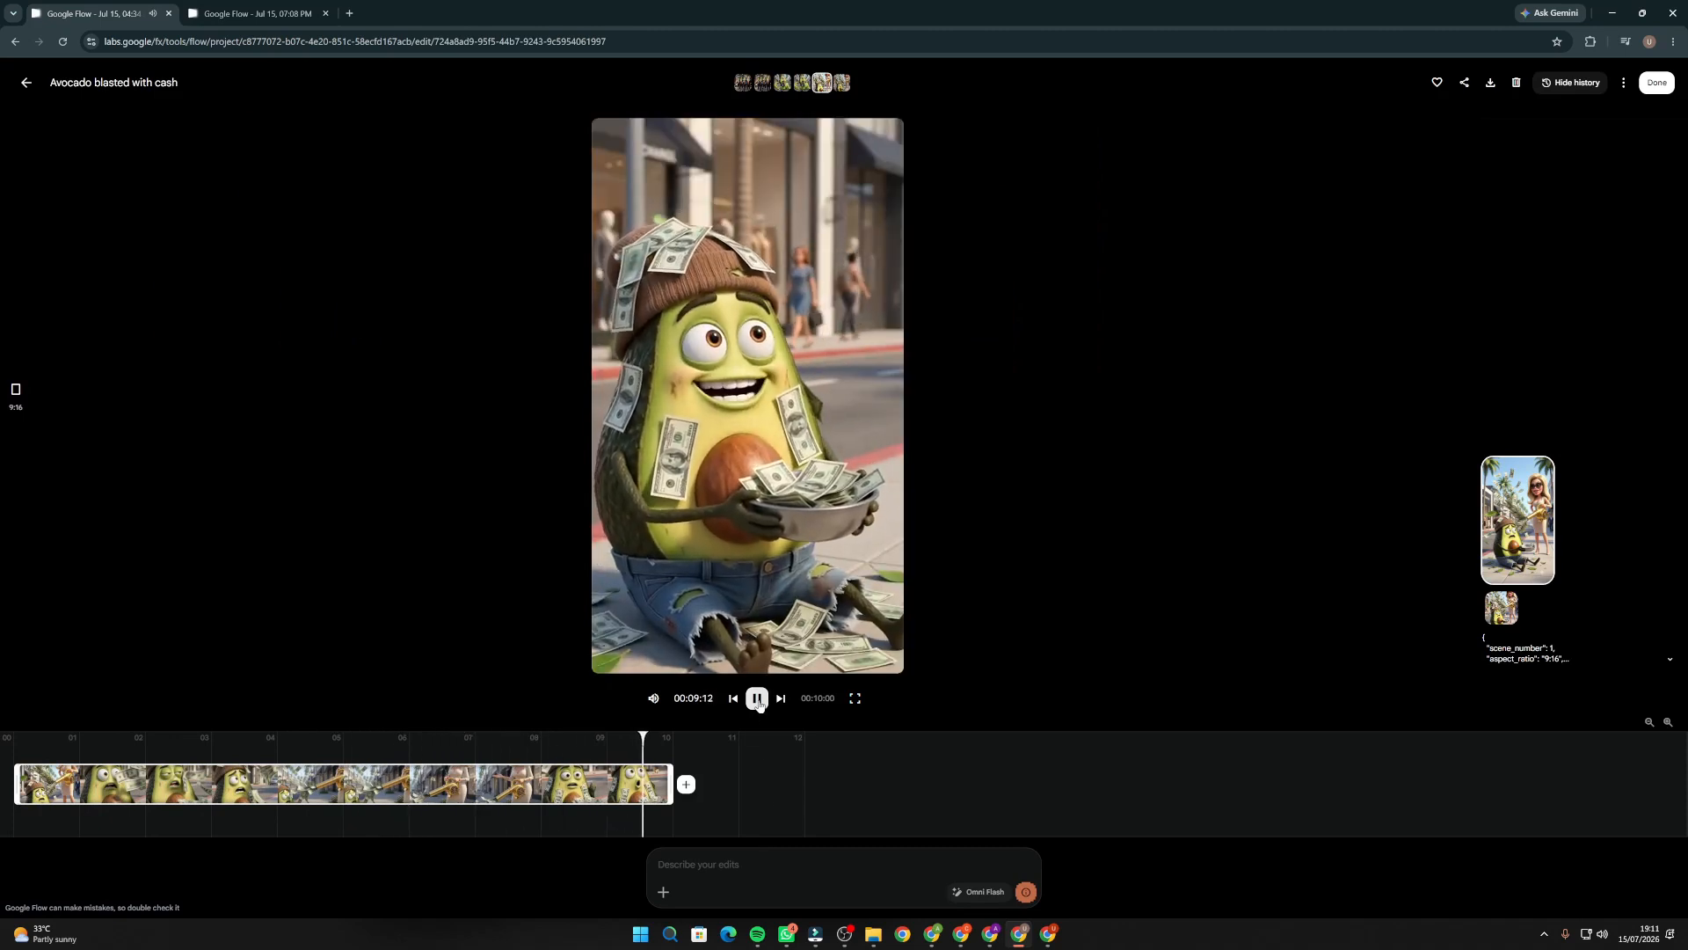
click(25, 83)
click(603, 292)
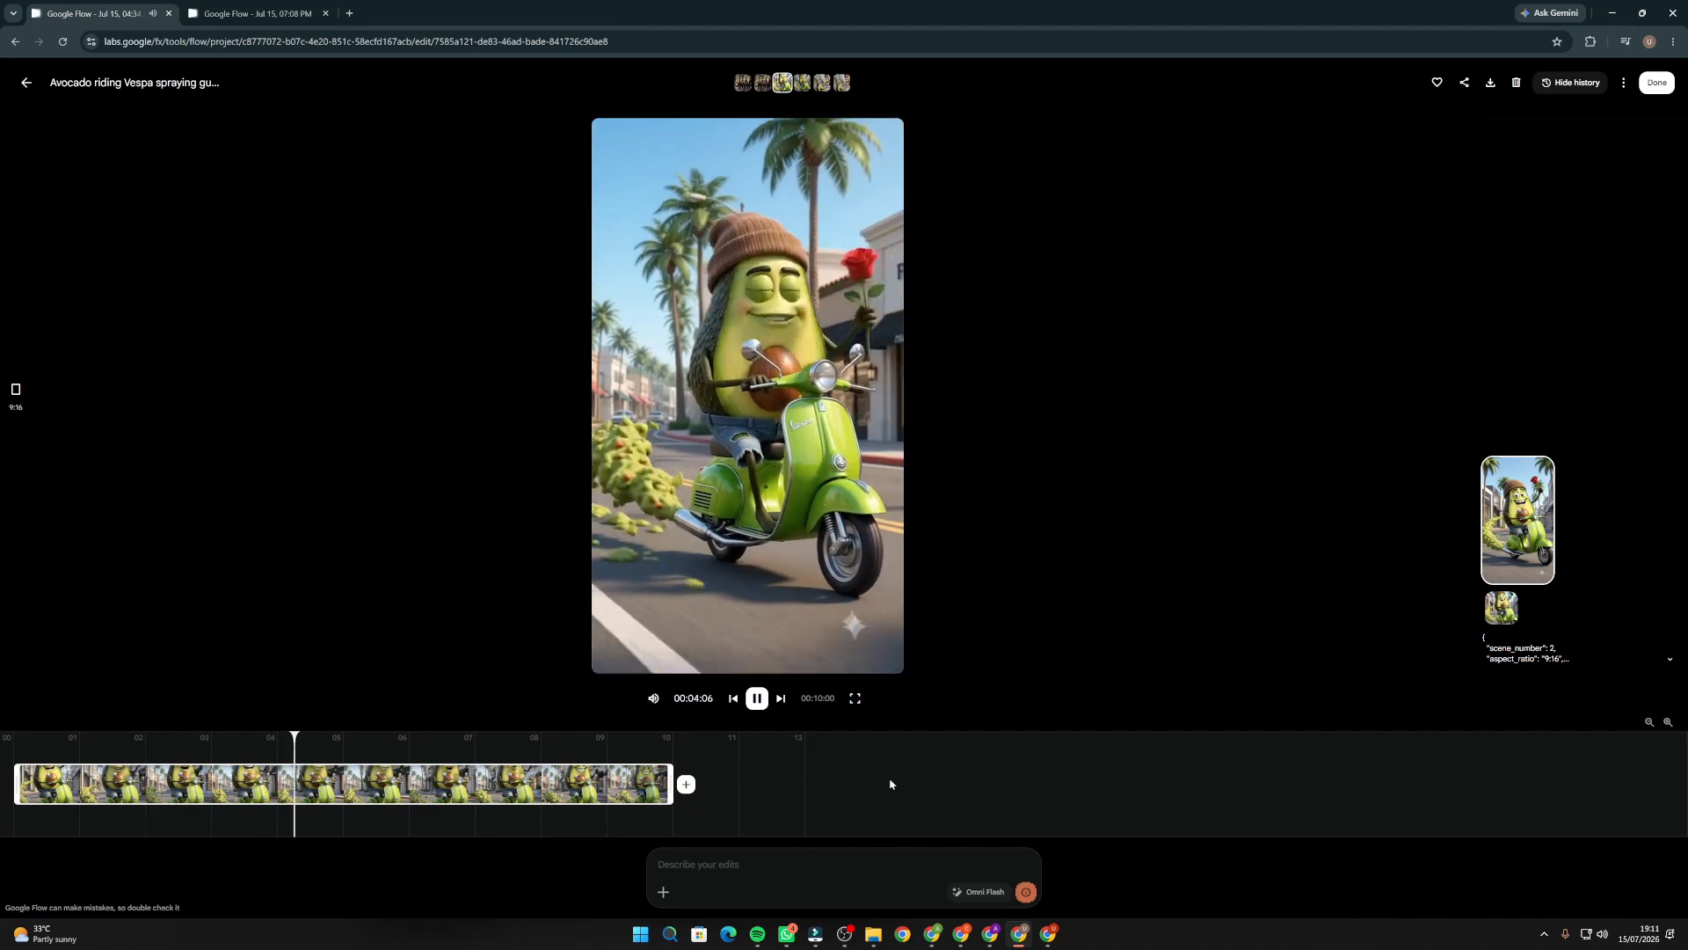
click(757, 698)
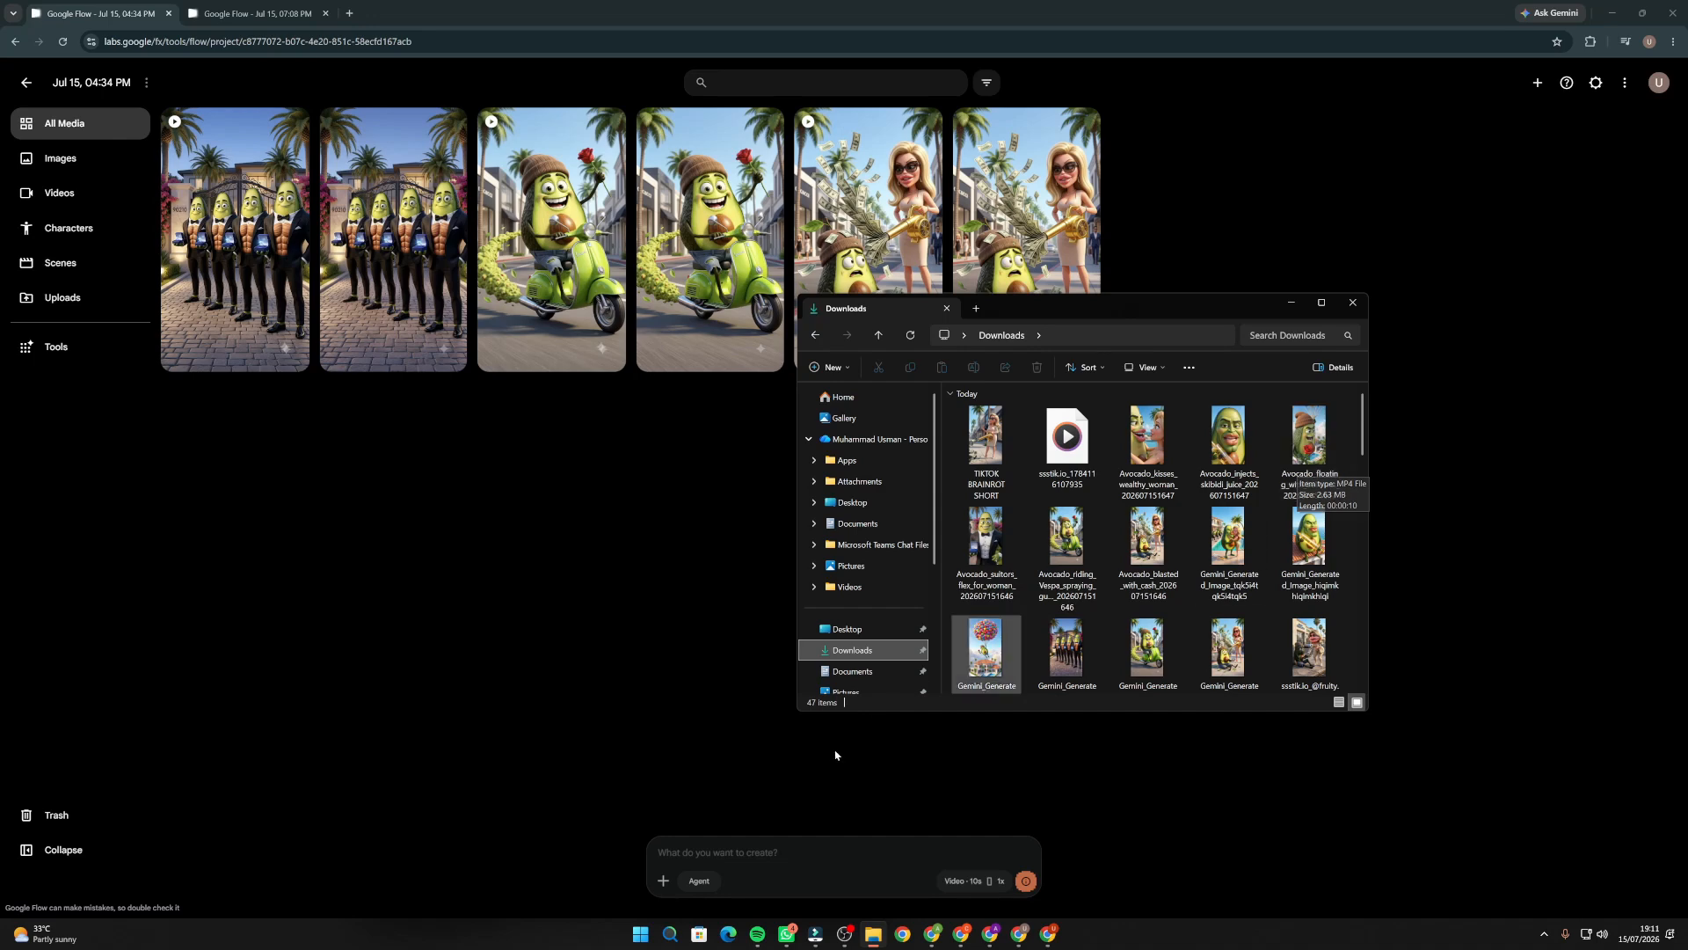
Switch to Wondershare Filmora, select all six avocado clips on the timeline and preview the background music file.
click(815, 934)
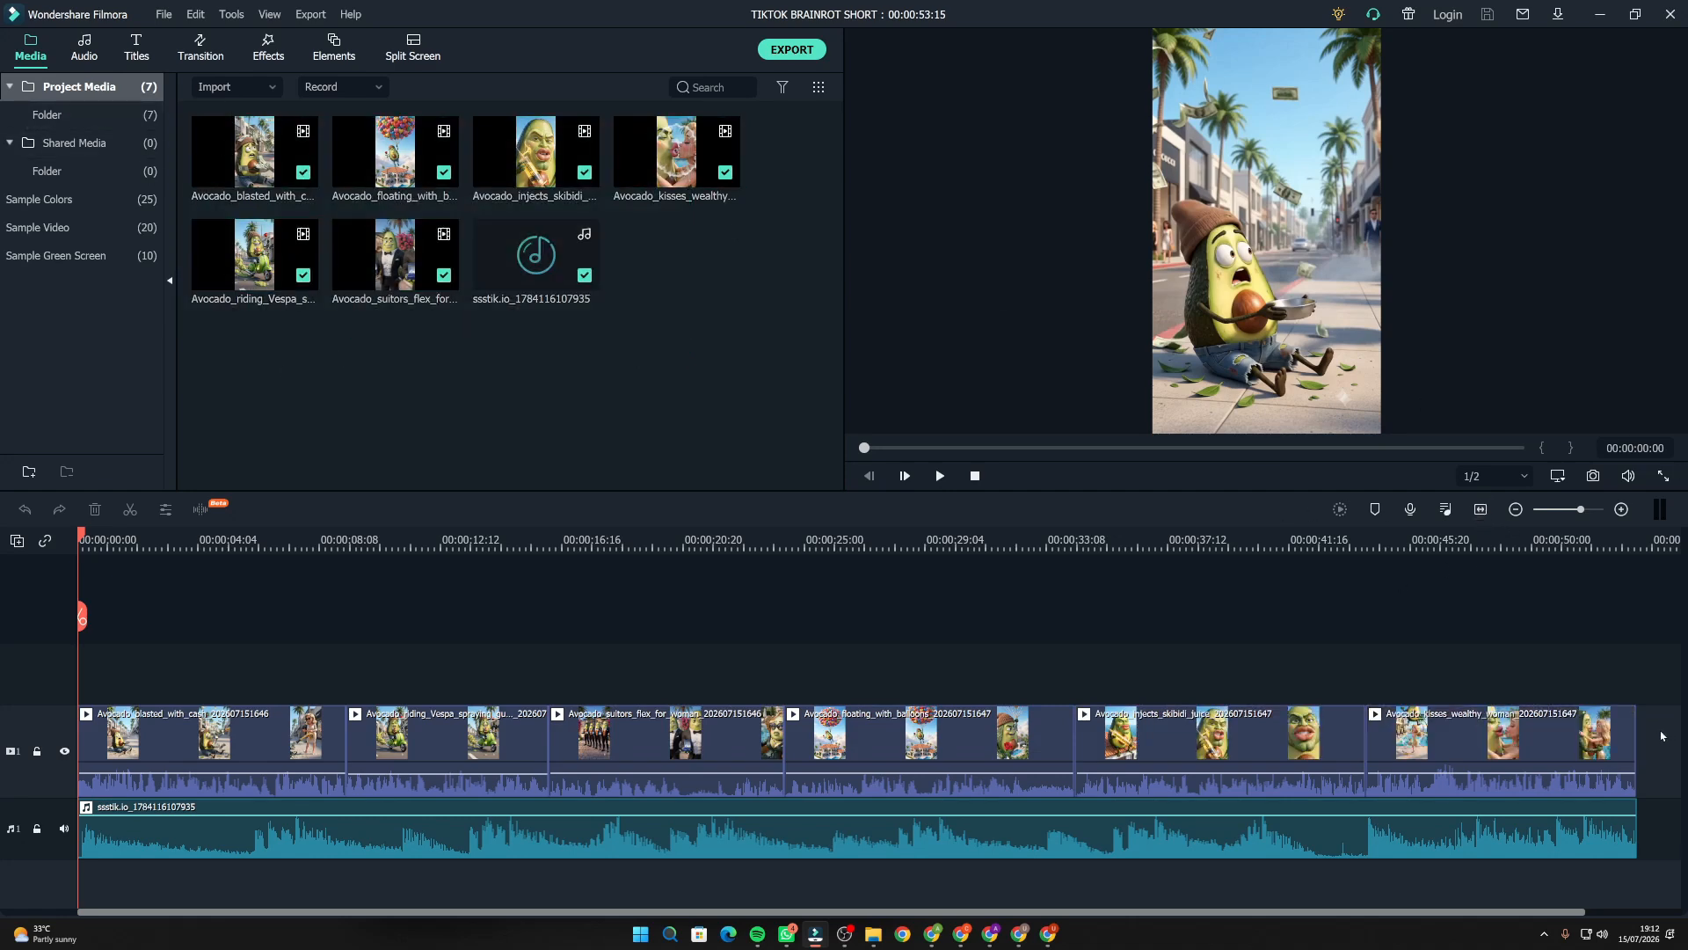
drag(1661, 730, 51, 757)
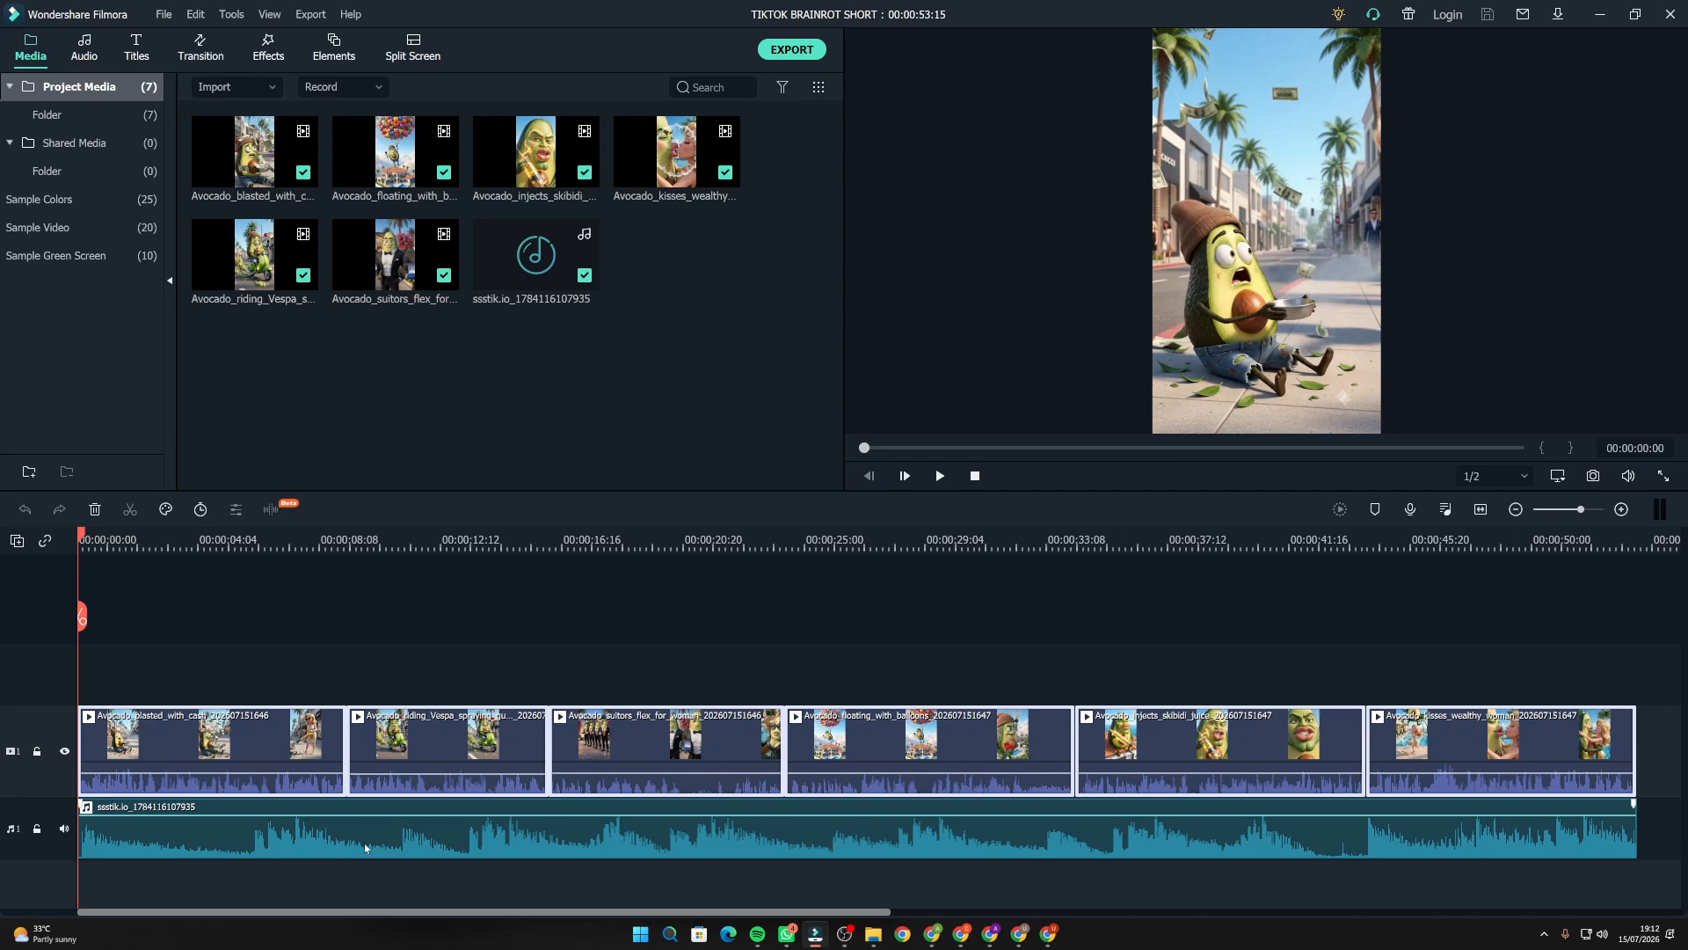
double_click(518, 256)
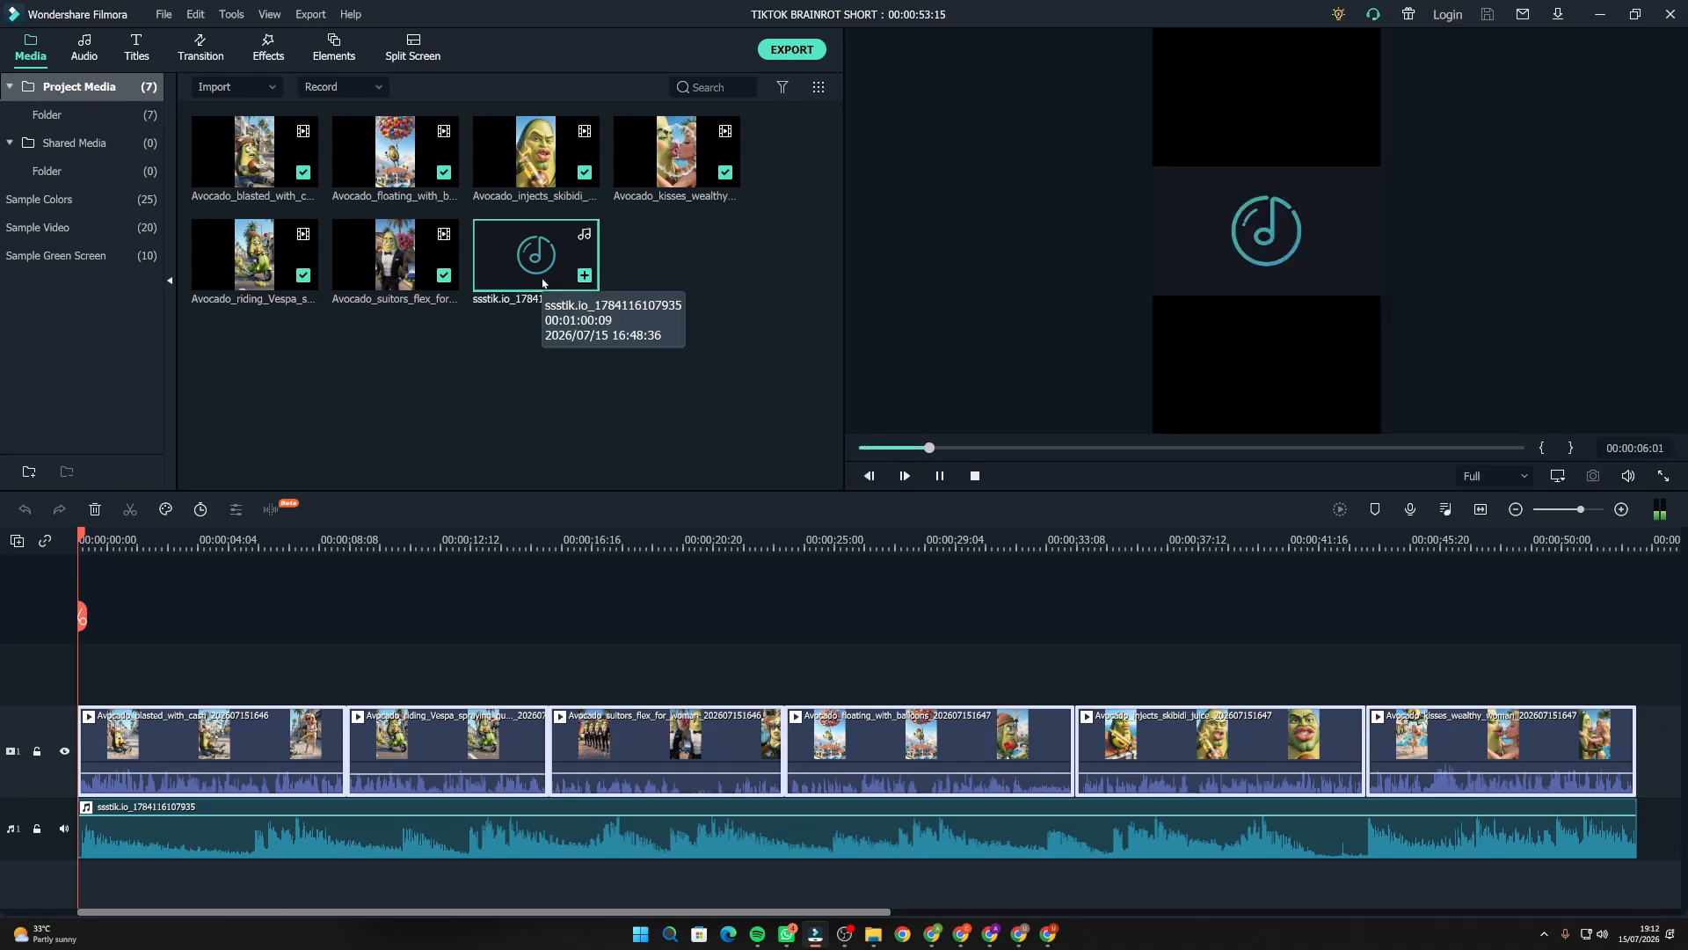
click(583, 433)
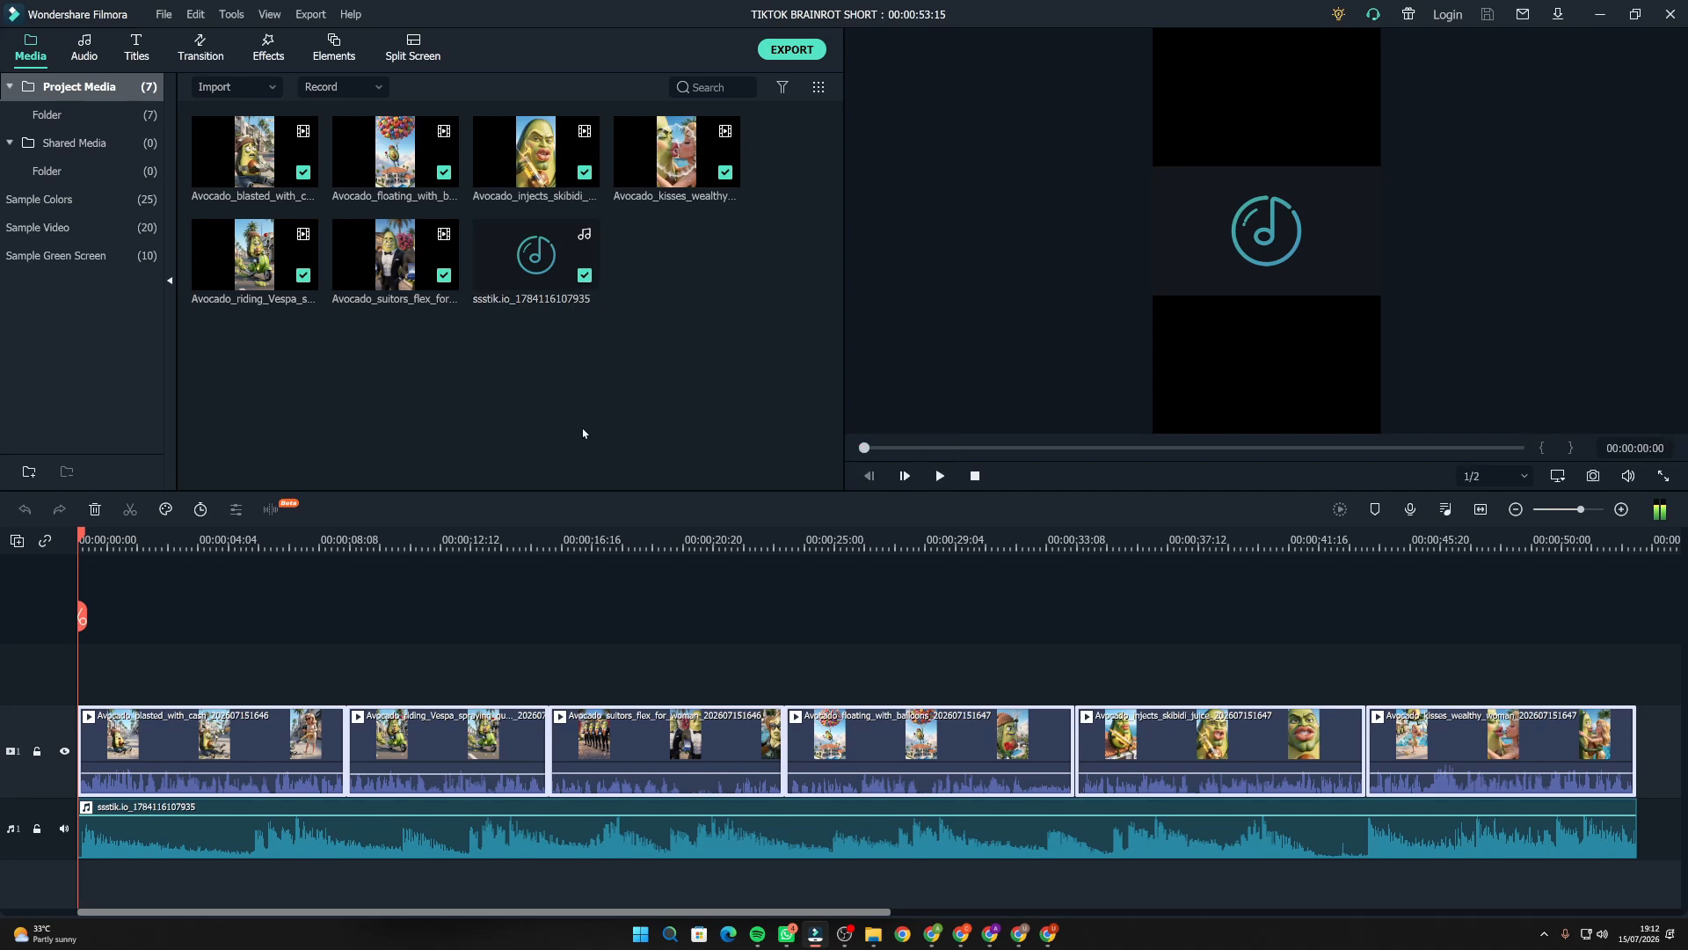